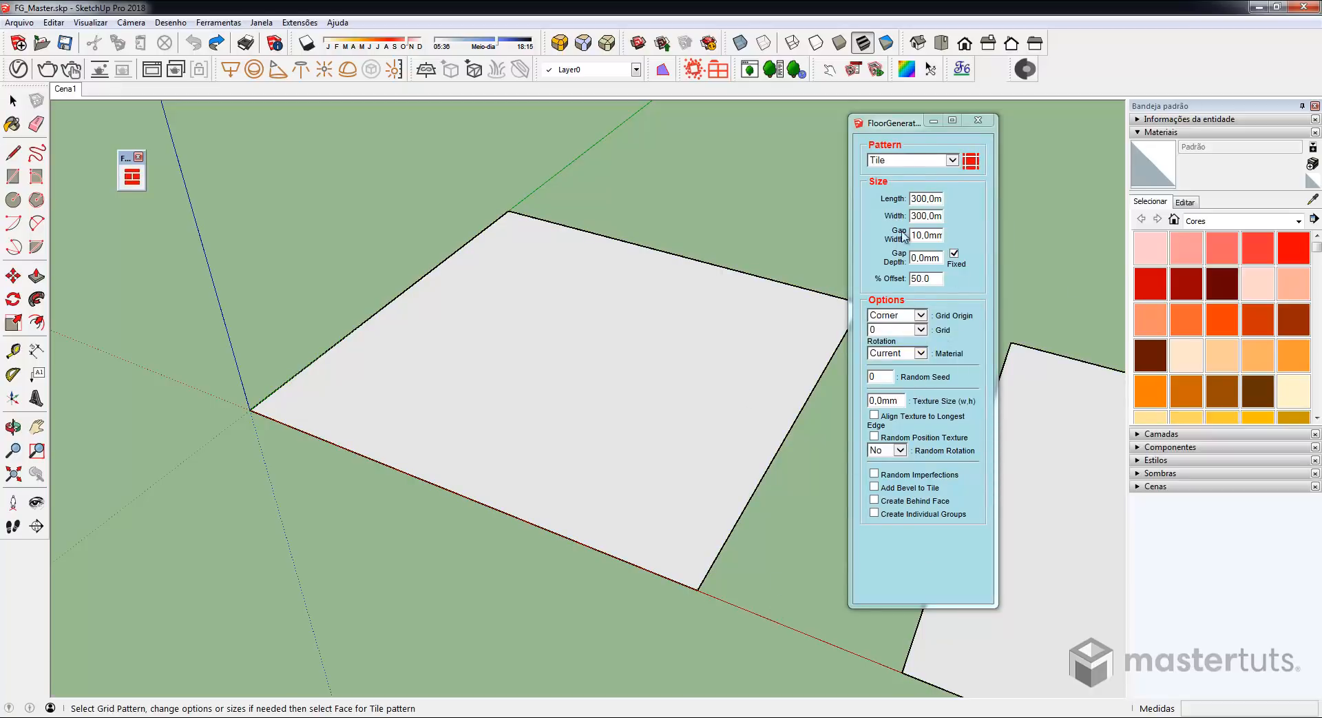
# - Look through the Brick, Wood, Tweed and Basket Weave floor patterns and their settings, ending on Tile
pyautogui.click(952, 161)
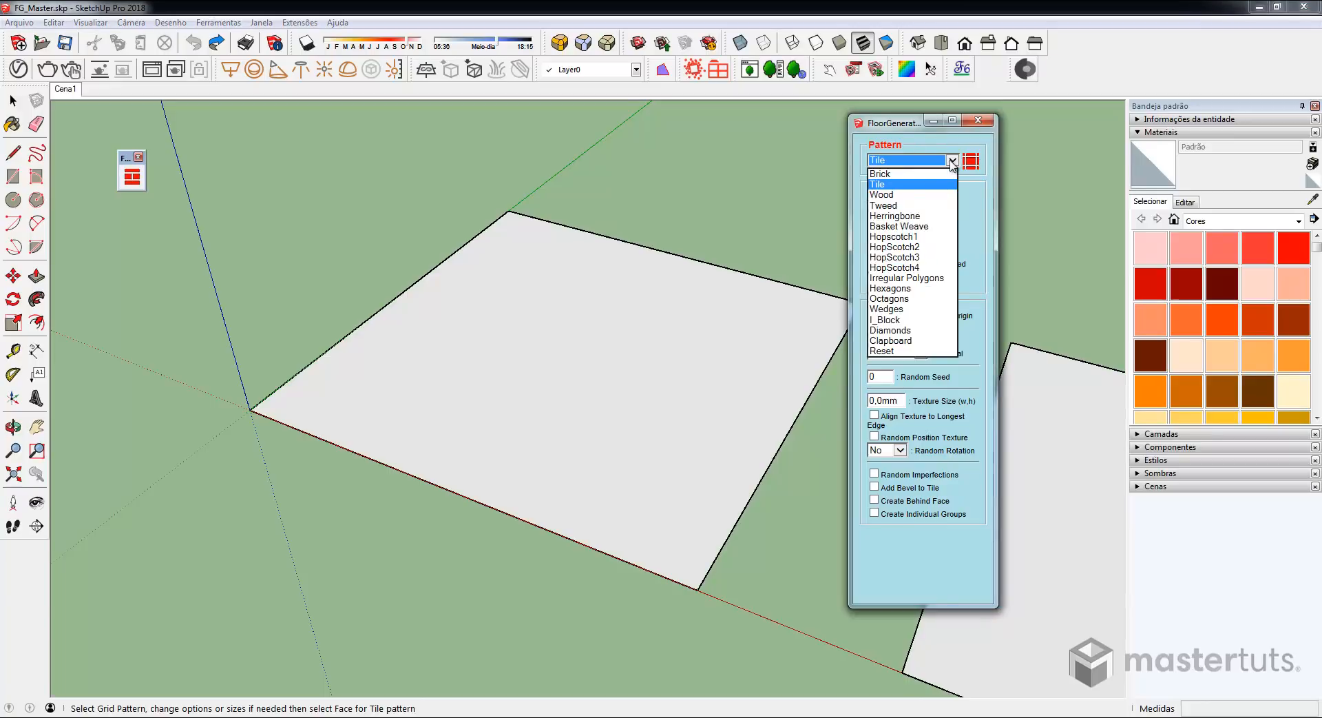
pyautogui.click(904, 173)
pyautogui.click(953, 161)
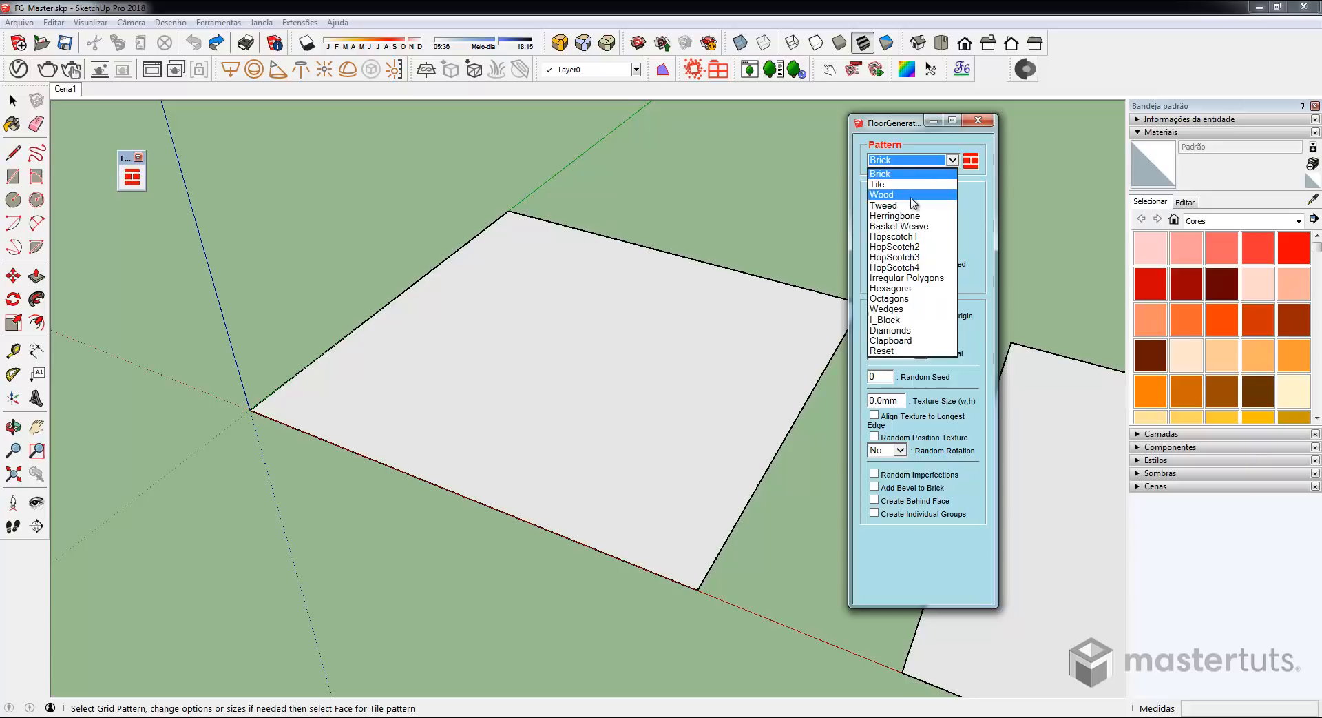
pyautogui.click(896, 192)
pyautogui.click(952, 161)
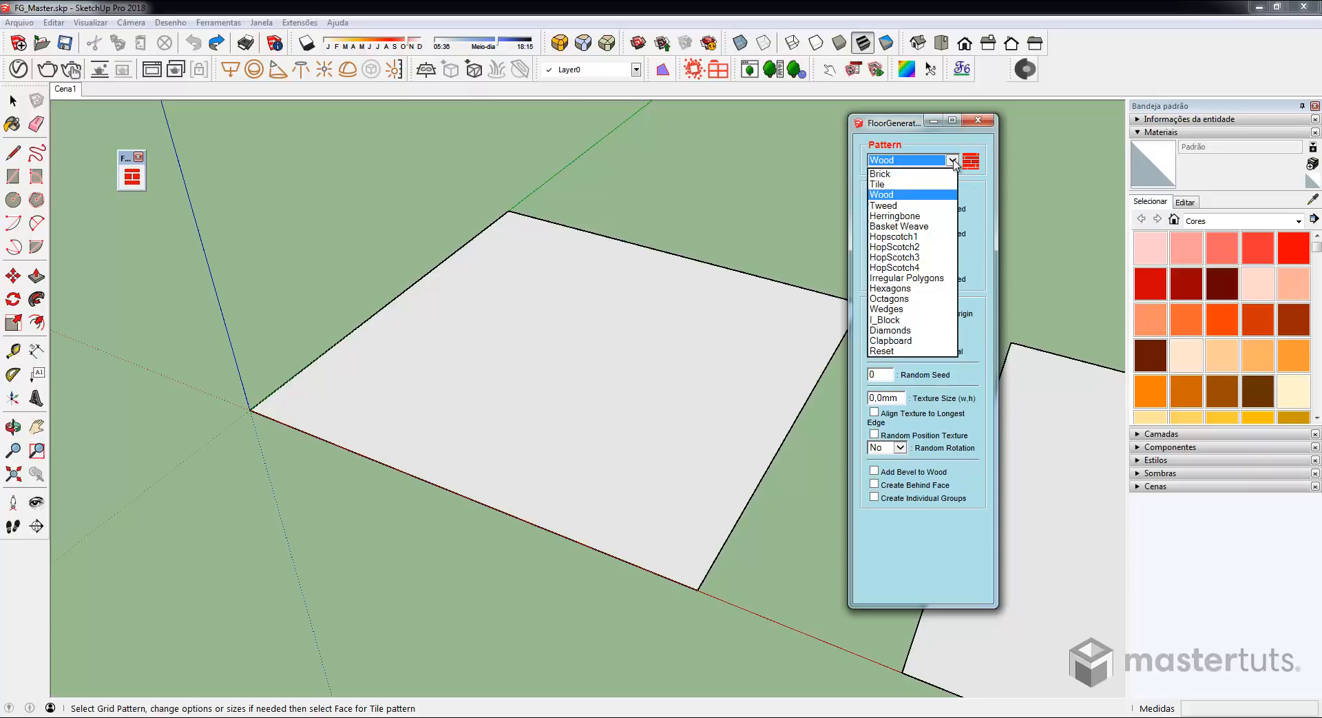
pyautogui.click(895, 198)
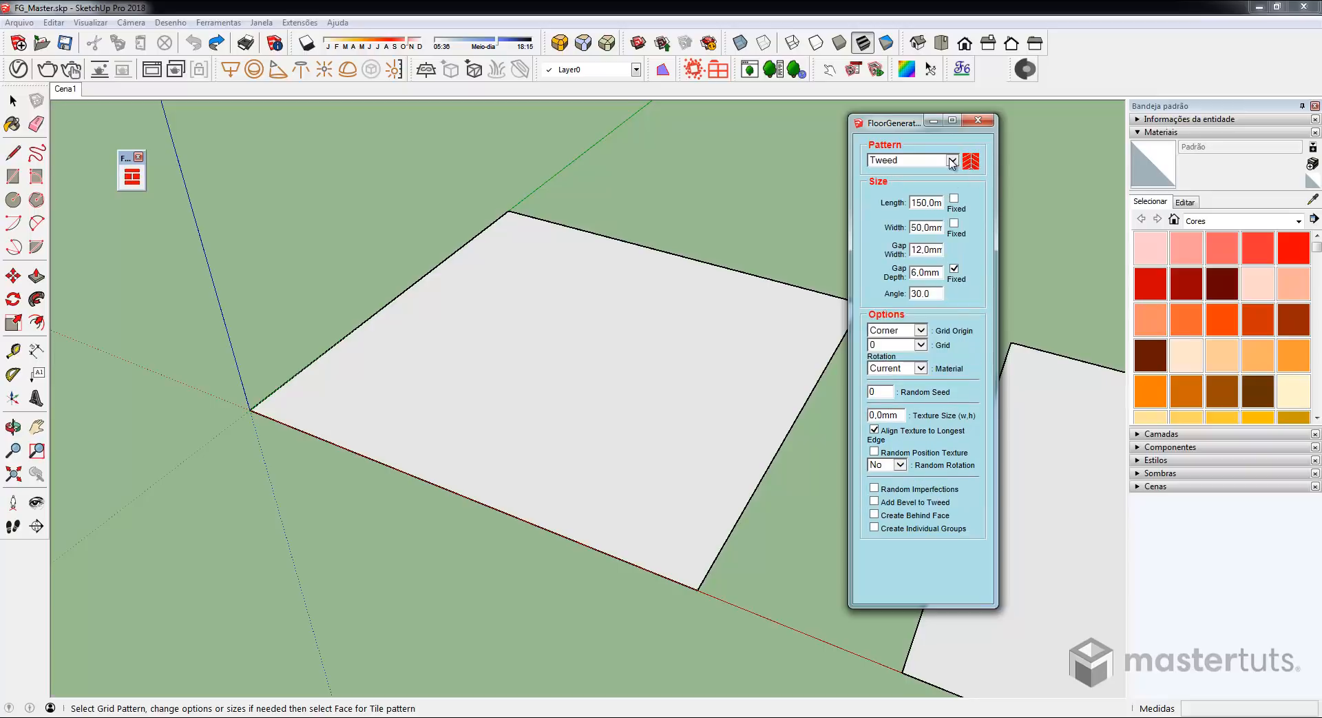
pyautogui.click(953, 161)
pyautogui.click(897, 231)
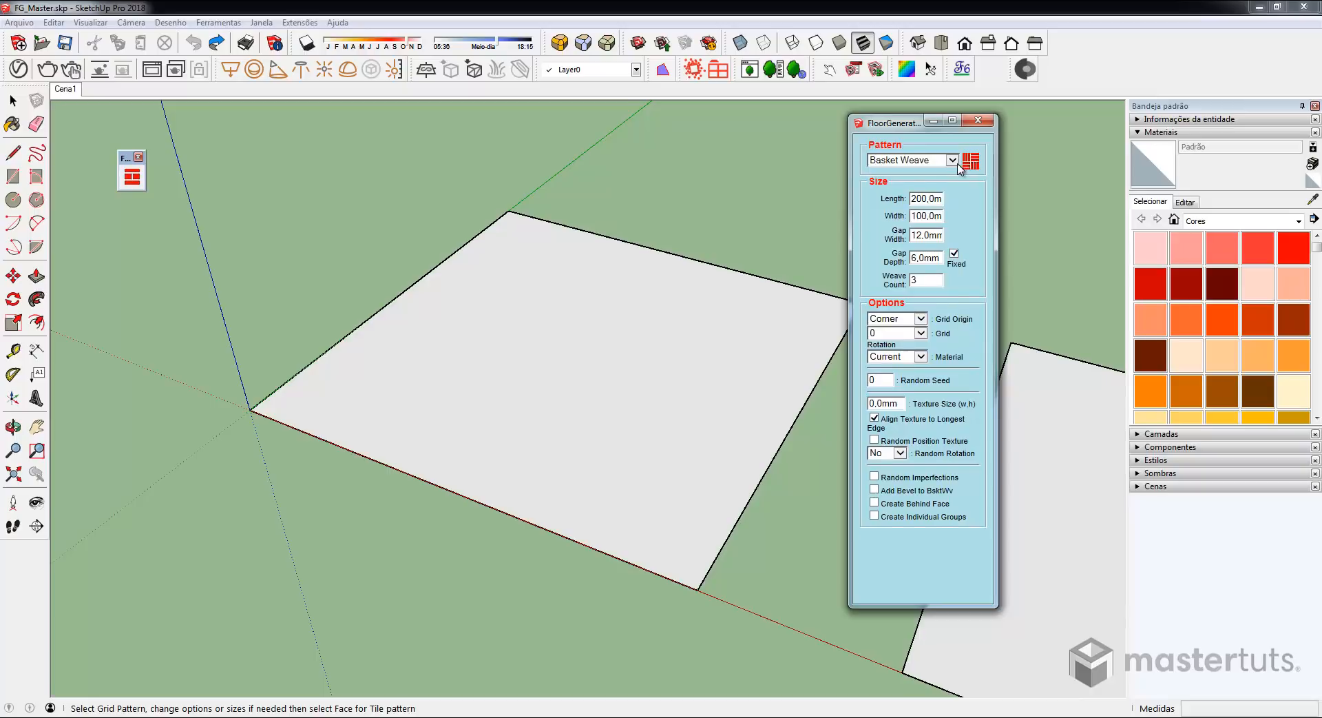
pyautogui.click(953, 160)
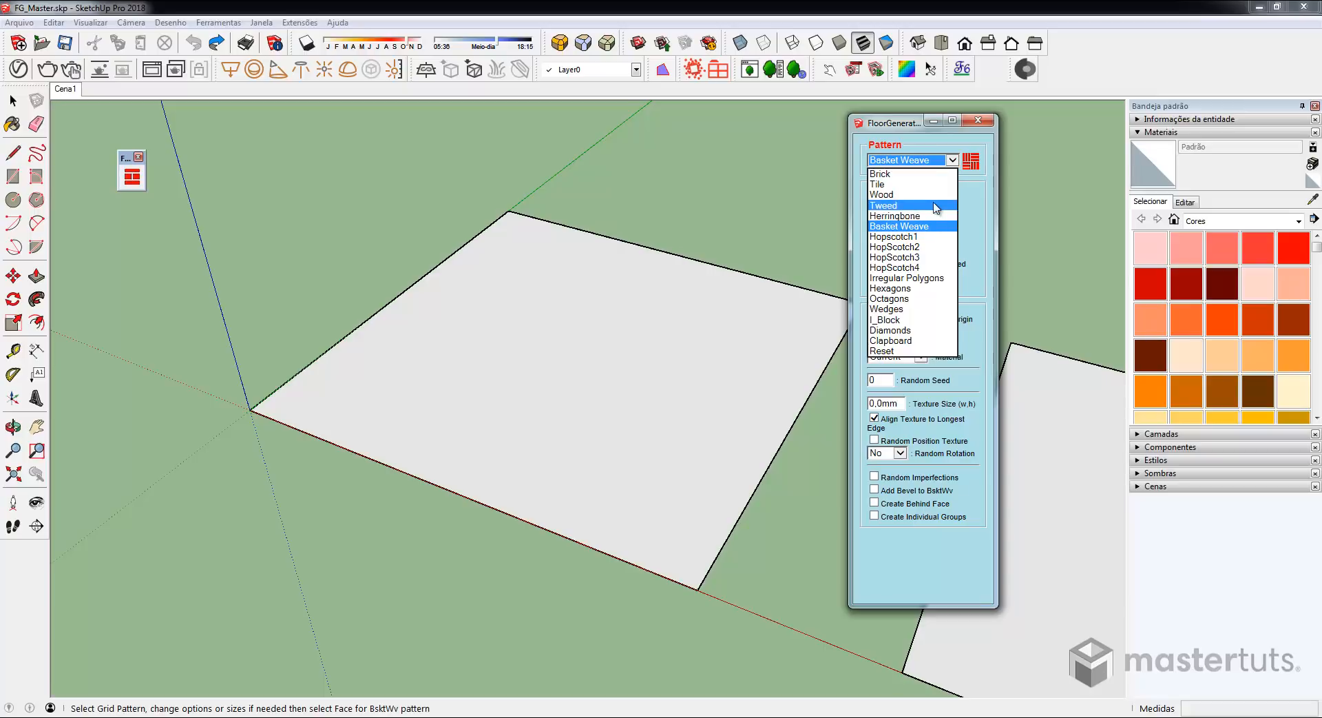
pyautogui.click(894, 185)
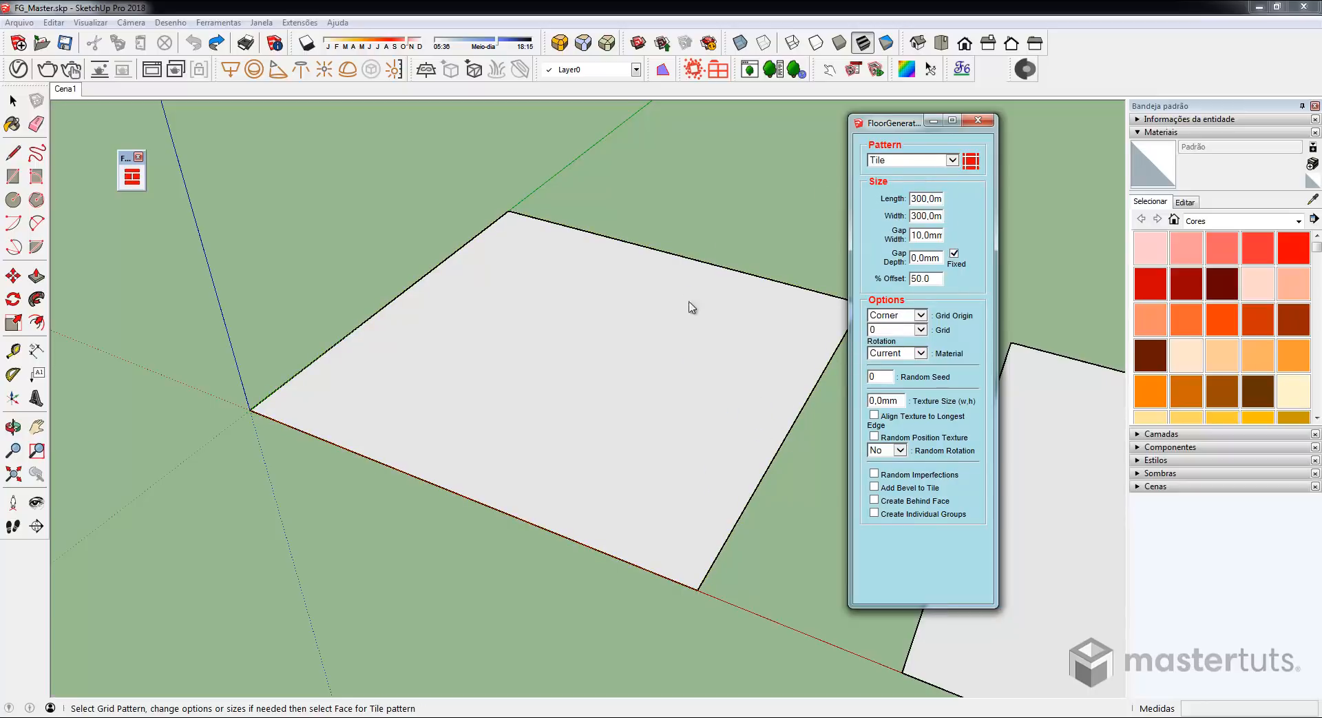
# - Reset the floor generator settings to their defaults and apply the Tile pattern to the first square face
pyautogui.click(951, 162)
pyautogui.click(889, 351)
pyautogui.moveTo(292, 406); pyautogui.dragTo(449, 388, button='middle')
pyautogui.scroll(-3, 450, 387)
pyautogui.scroll(-2, 450, 388)
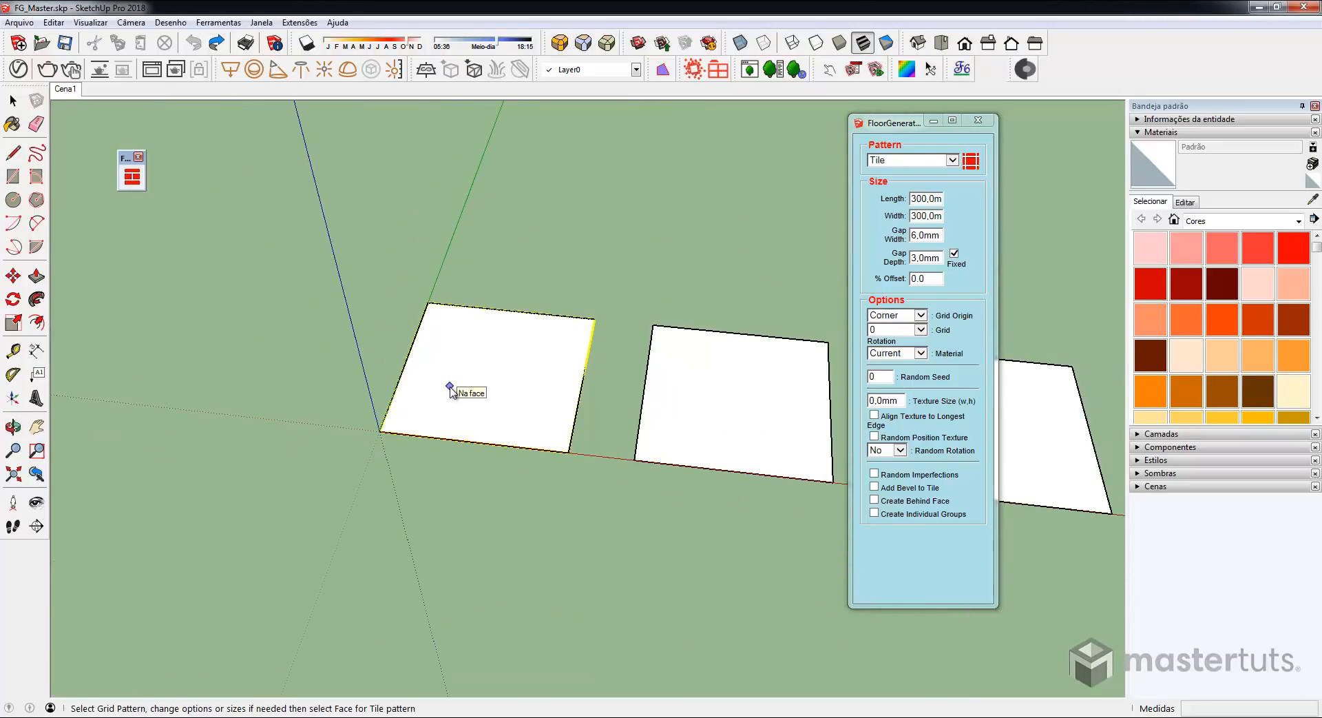
pyautogui.scroll(4, 450, 388)
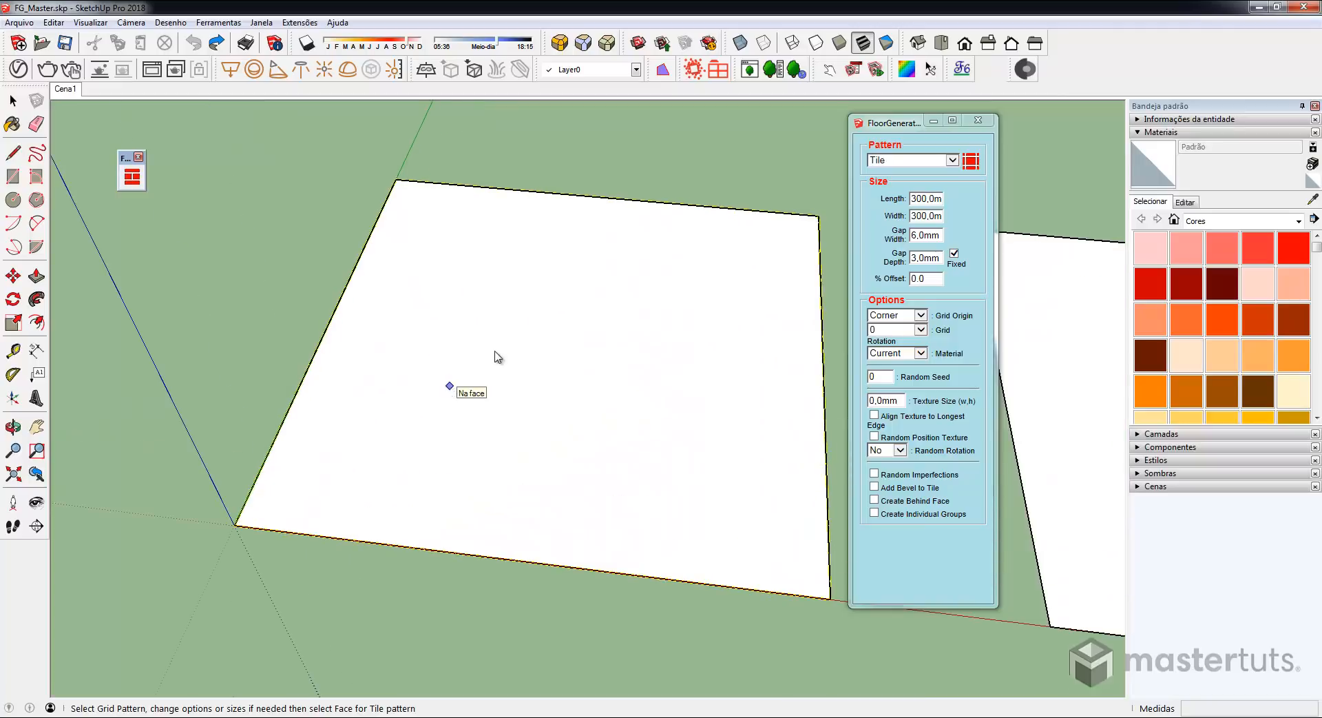
pyautogui.moveTo(449, 387); pyautogui.dragTo(549, 368, button='middle')
pyautogui.click(572, 361)
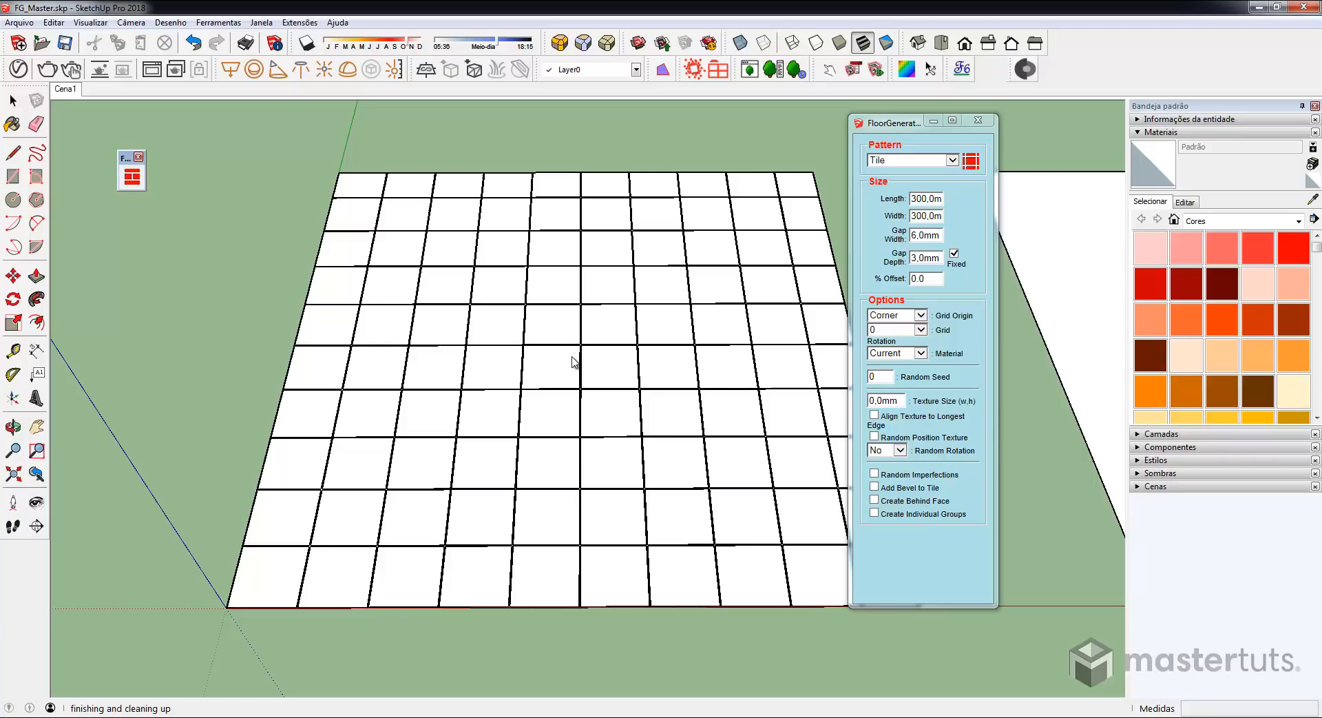
# - Examine the gaps and gap depth between the generated tiles on the first face up close
pyautogui.moveTo(572, 360); pyautogui.dragTo(685, 298, button='middle')
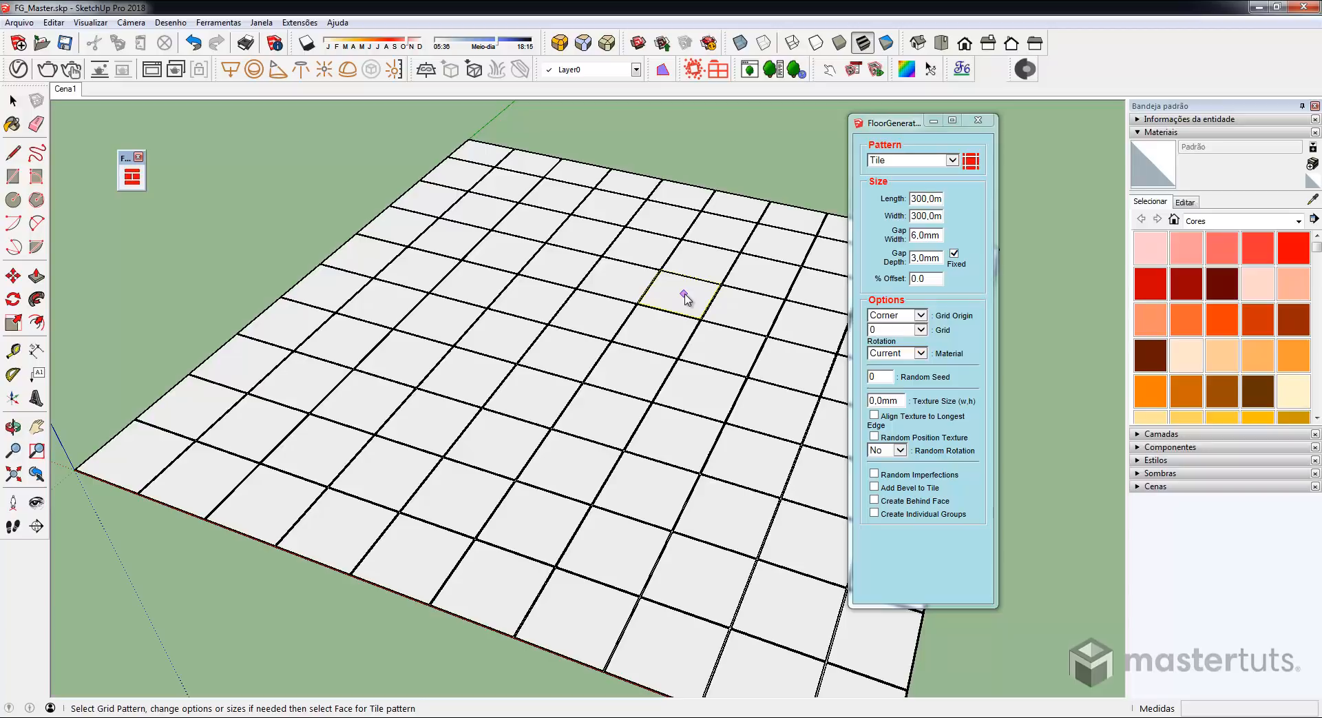
pyautogui.moveTo(490, 467); pyautogui.dragTo(644, 340, button='middle')
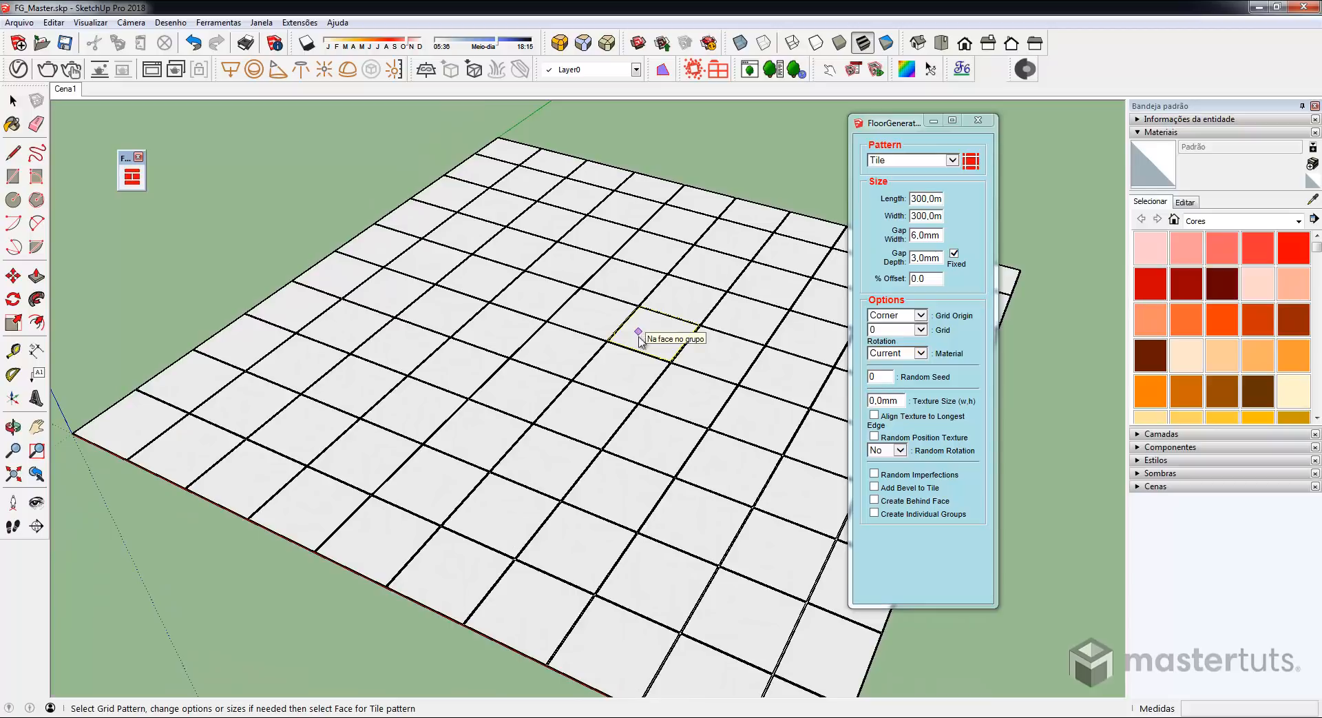
pyautogui.scroll(6, 639, 336)
pyautogui.moveTo(617, 461); pyautogui.dragTo(667, 576, button='middle')
pyautogui.scroll(5, 682, 586)
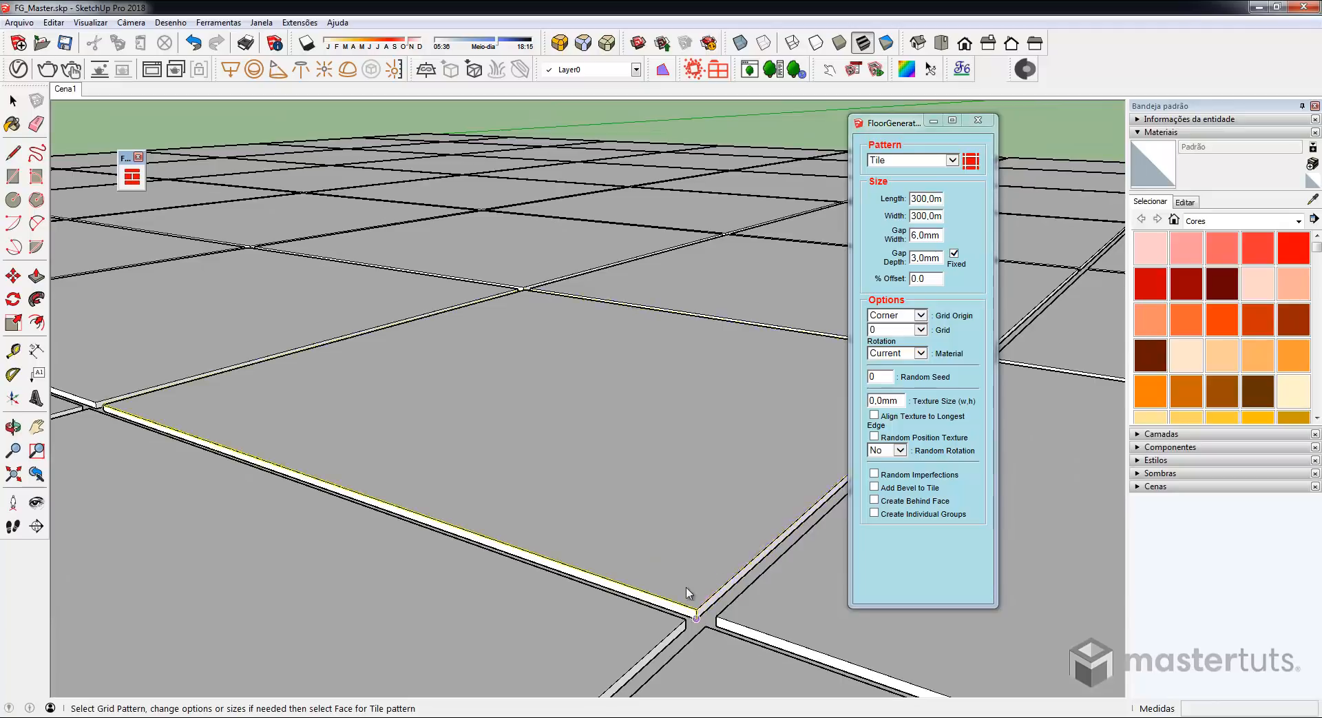
pyautogui.scroll(-4, 642, 409)
pyautogui.moveTo(617, 376); pyautogui.dragTo(585, 487, button='middle')
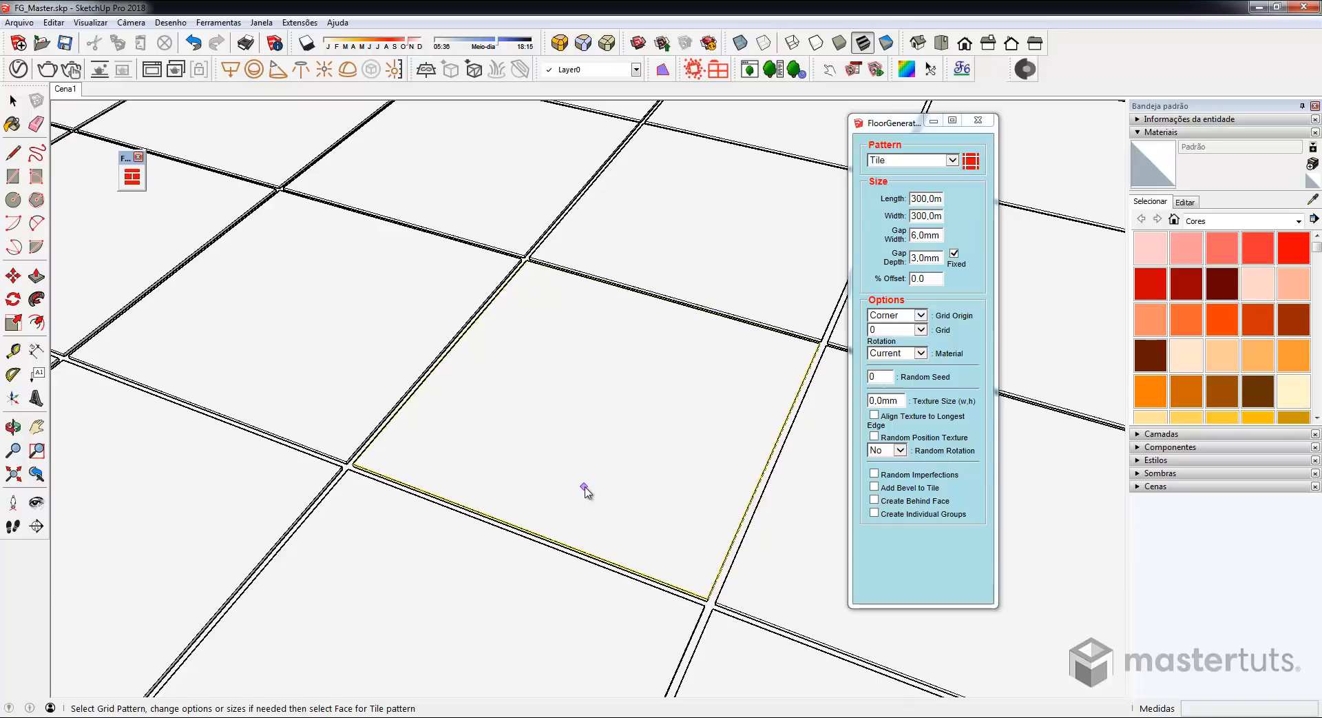
pyautogui.scroll(-5, 543, 354)
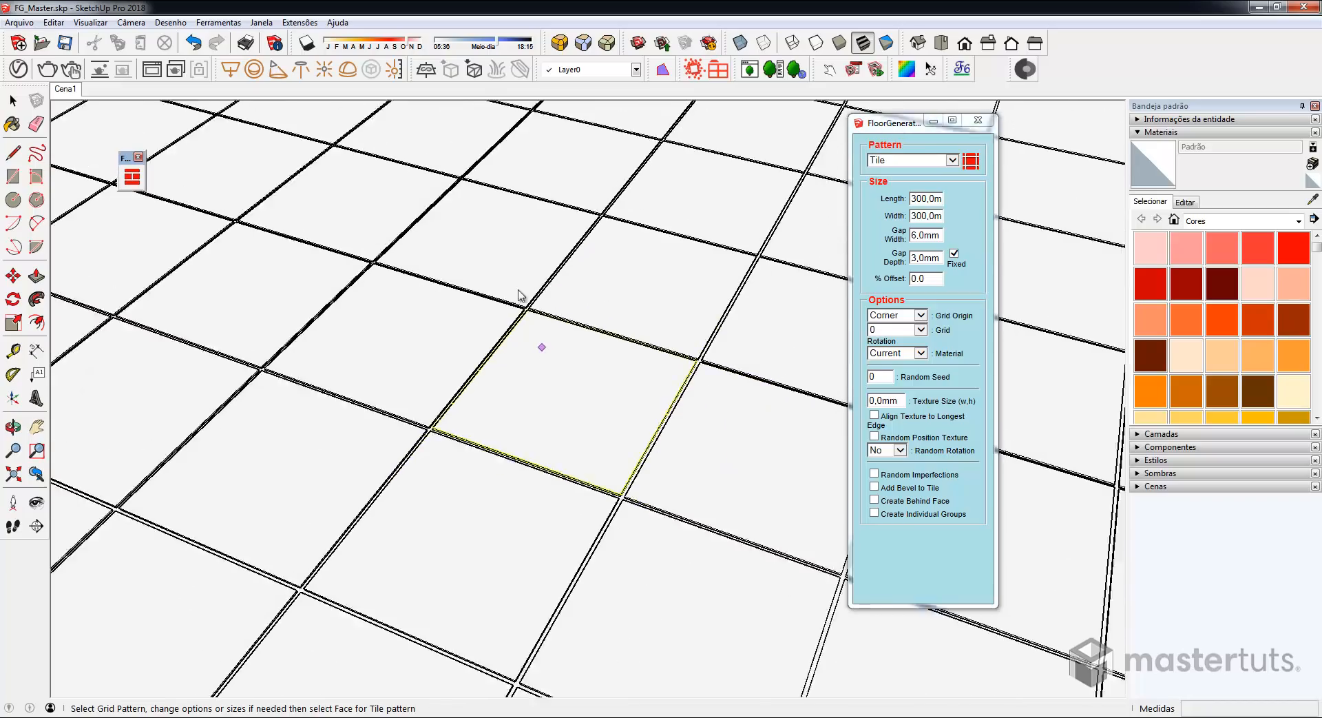
# - Turn off the fixed gap depth, set it to 5 mm and apply the Tile pattern to the second square face
pyautogui.moveTo(540, 348)
pyautogui.mouseDown(button='middle')
pyautogui.moveTo(514, 271)
pyautogui.moveTo(634, 301)
pyautogui.moveTo(404, 284)
pyautogui.mouseUp(button='middle')
pyautogui.scroll(-4, 629, 290)
pyautogui.moveTo(603, 298)
pyautogui.keyDown('shift'); pyautogui.mouseDown(button='middle')
pyautogui.moveTo(434, 328)
pyautogui.moveTo(812, 230)
pyautogui.mouseUp(button='middle'); pyautogui.keyUp('shift')
pyautogui.moveTo(661, 274)
pyautogui.keyDown('shift'); pyautogui.mouseDown(button='middle')
pyautogui.moveTo(573, 257)
pyautogui.moveTo(606, 276)
pyautogui.mouseUp(button='middle'); pyautogui.keyUp('shift')
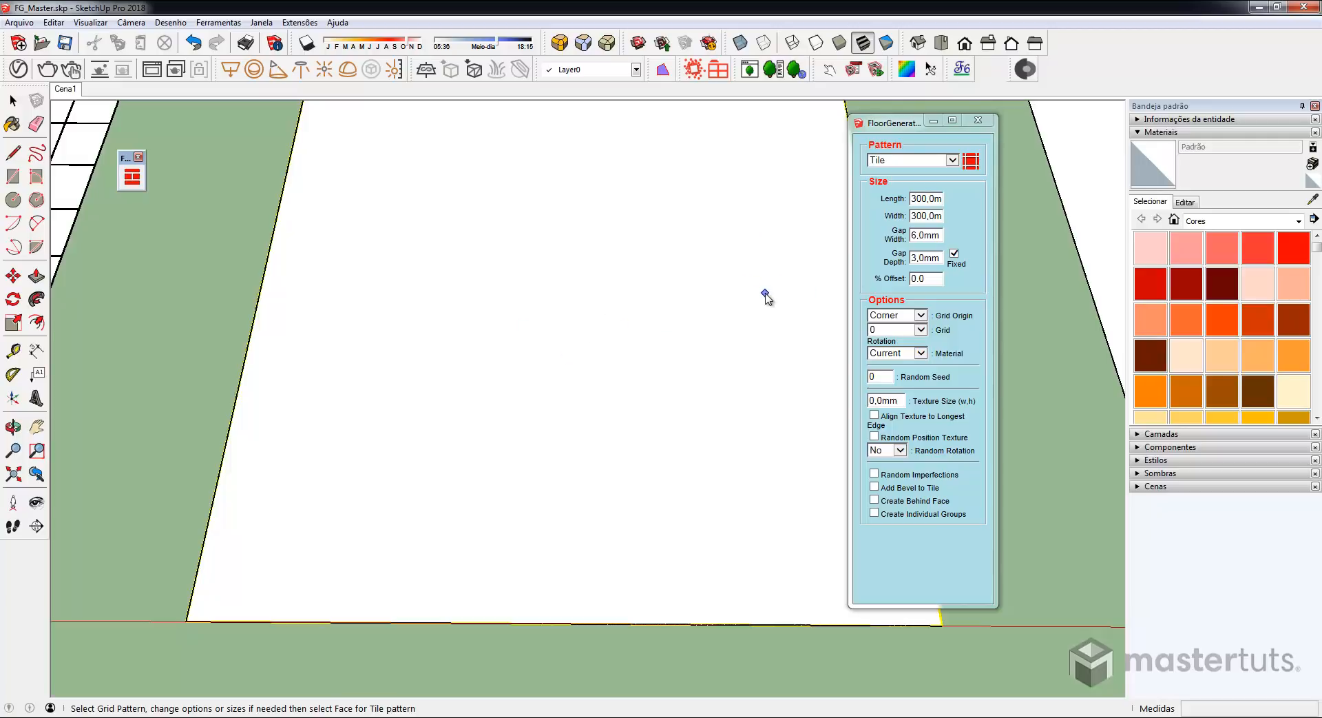
pyautogui.click(927, 257)
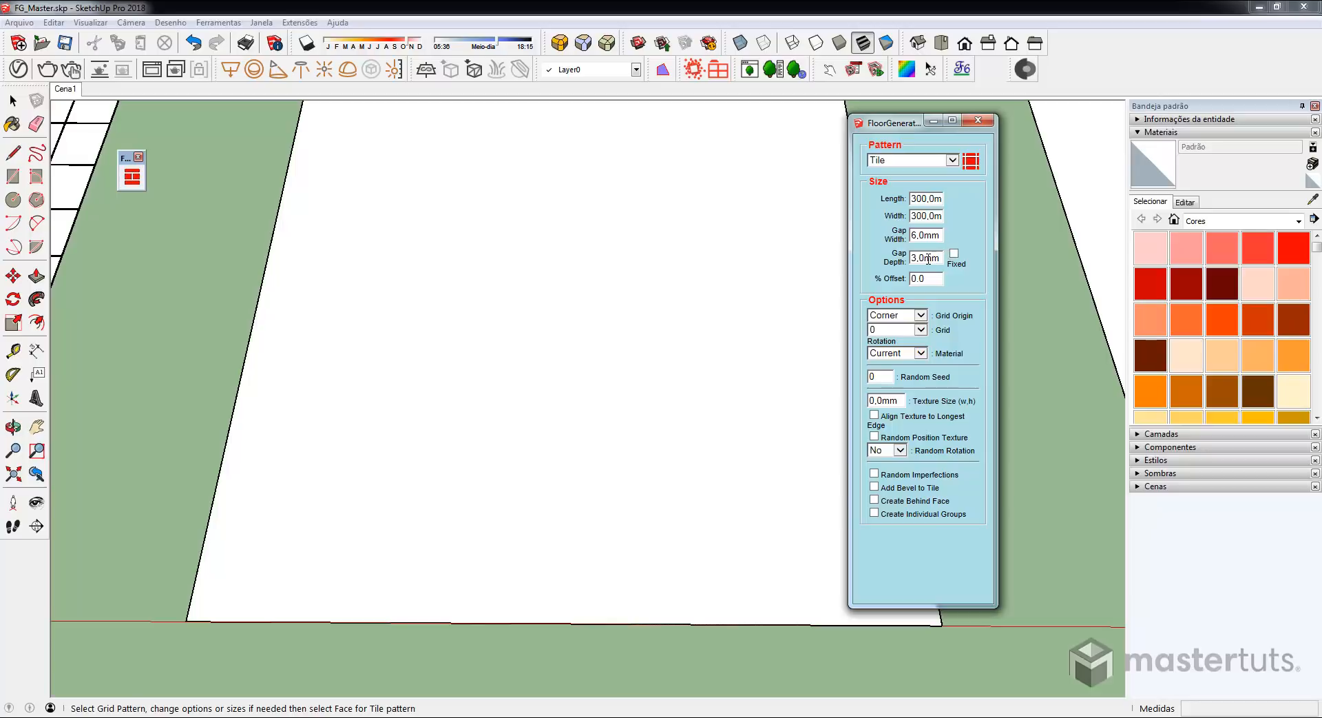
pyautogui.write('5')
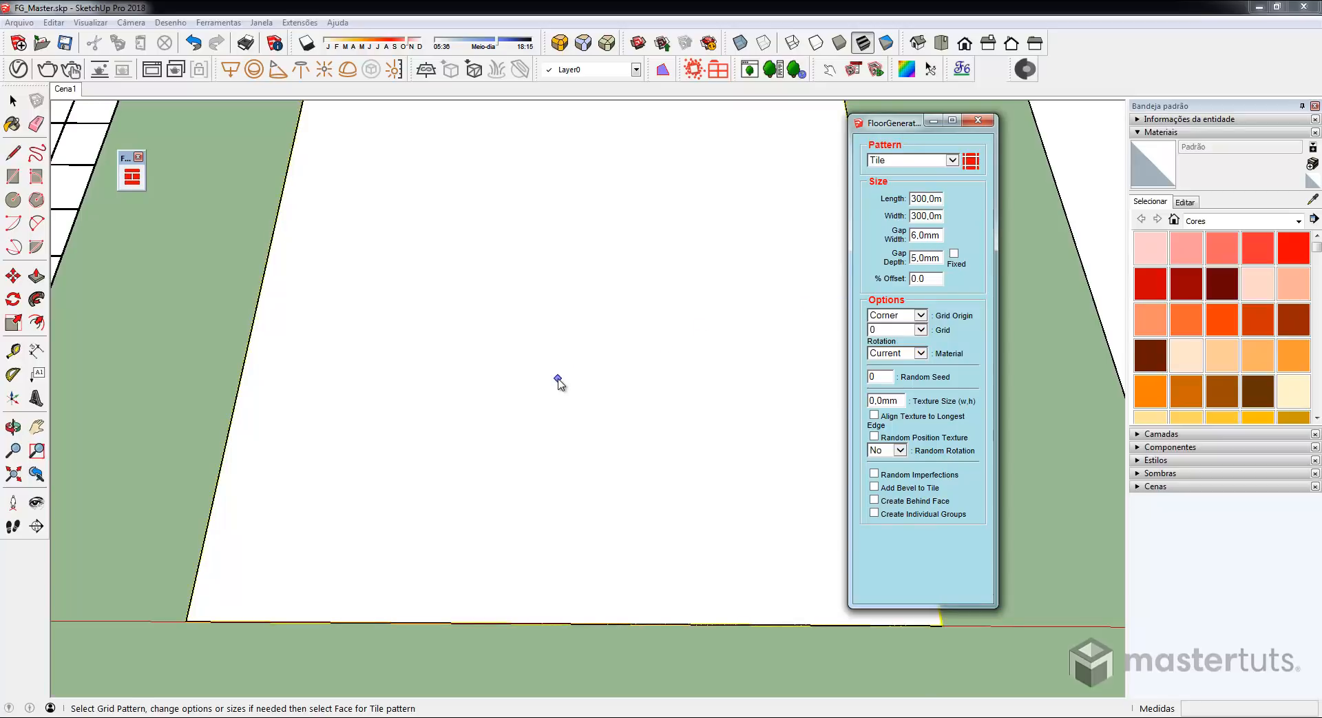
pyautogui.click(558, 381)
# - Examine the tile heights and gap depths on the second face from a low angle
pyautogui.moveTo(602, 386)
pyautogui.mouseDown(button='middle')
pyautogui.moveTo(879, 232)
pyautogui.moveTo(585, 459)
pyautogui.moveTo(511, 207)
pyautogui.mouseUp(button='middle')
pyautogui.scroll(7, 612, 444)
pyautogui.moveTo(635, 437); pyautogui.dragTo(551, 413, button='middle')
pyautogui.moveTo(653, 476)
pyautogui.mouseDown(button='middle')
pyautogui.moveTo(523, 476)
pyautogui.moveTo(549, 452)
pyautogui.moveTo(506, 449)
pyautogui.mouseUp(button='middle')
pyautogui.moveTo(712, 466)
pyautogui.mouseDown(button='middle')
pyautogui.moveTo(568, 470)
pyautogui.moveTo(694, 464)
pyautogui.moveTo(661, 463)
pyautogui.moveTo(568, 535)
pyautogui.moveTo(712, 444)
pyautogui.moveTo(620, 443)
pyautogui.moveTo(649, 392)
pyautogui.moveTo(634, 378)
pyautogui.moveTo(660, 389)
pyautogui.moveTo(655, 378)
pyautogui.moveTo(720, 376)
pyautogui.moveTo(746, 352)
pyautogui.moveTo(715, 370)
pyautogui.mouseUp(button='middle')
pyautogui.scroll(-5, 590, 375)
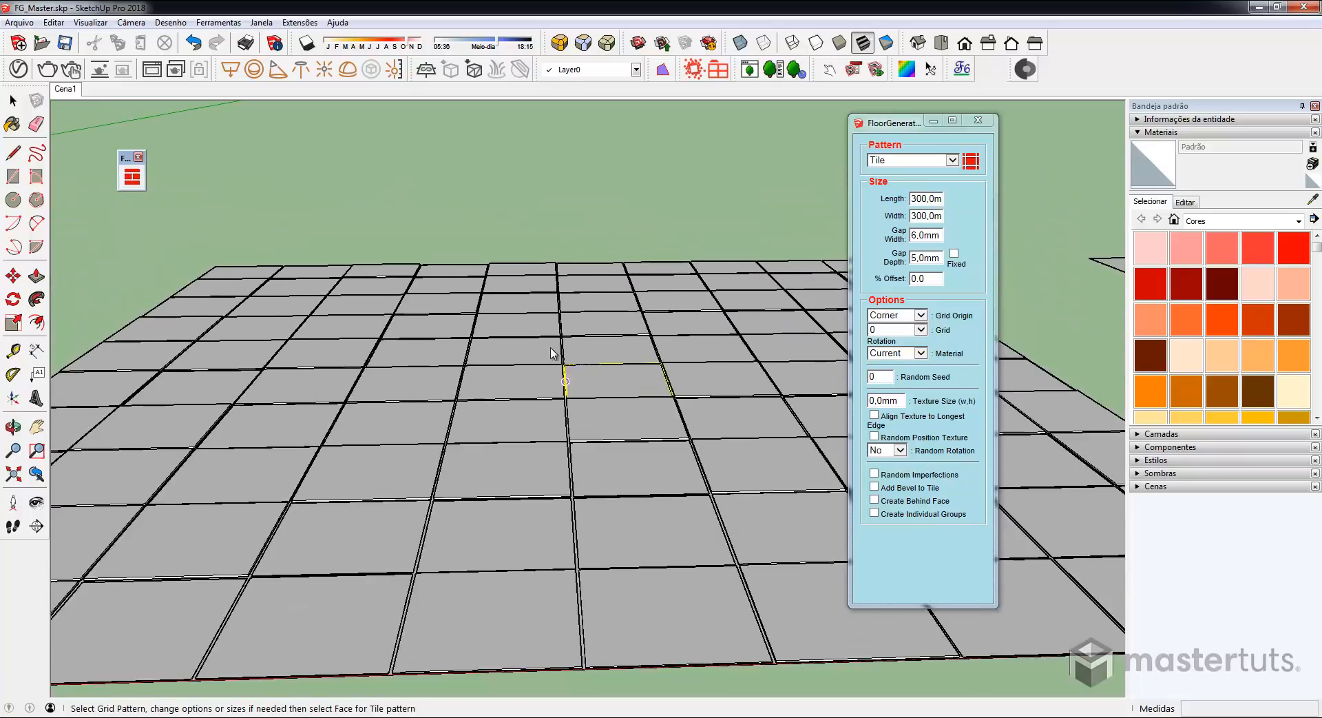
pyautogui.scroll(-5, 551, 353)
# - Set the tile offset to 50 percent with a fixed 5 mm gap depth and apply the pattern to the third face
pyautogui.keyDown('shift'); pyautogui.moveTo(584, 290); pyautogui.dragTo(328, 463, button='middle'); pyautogui.keyUp('shift')
pyautogui.keyDown('shift'); pyautogui.moveTo(540, 372); pyautogui.dragTo(313, 331, button='middle'); pyautogui.keyUp('shift')
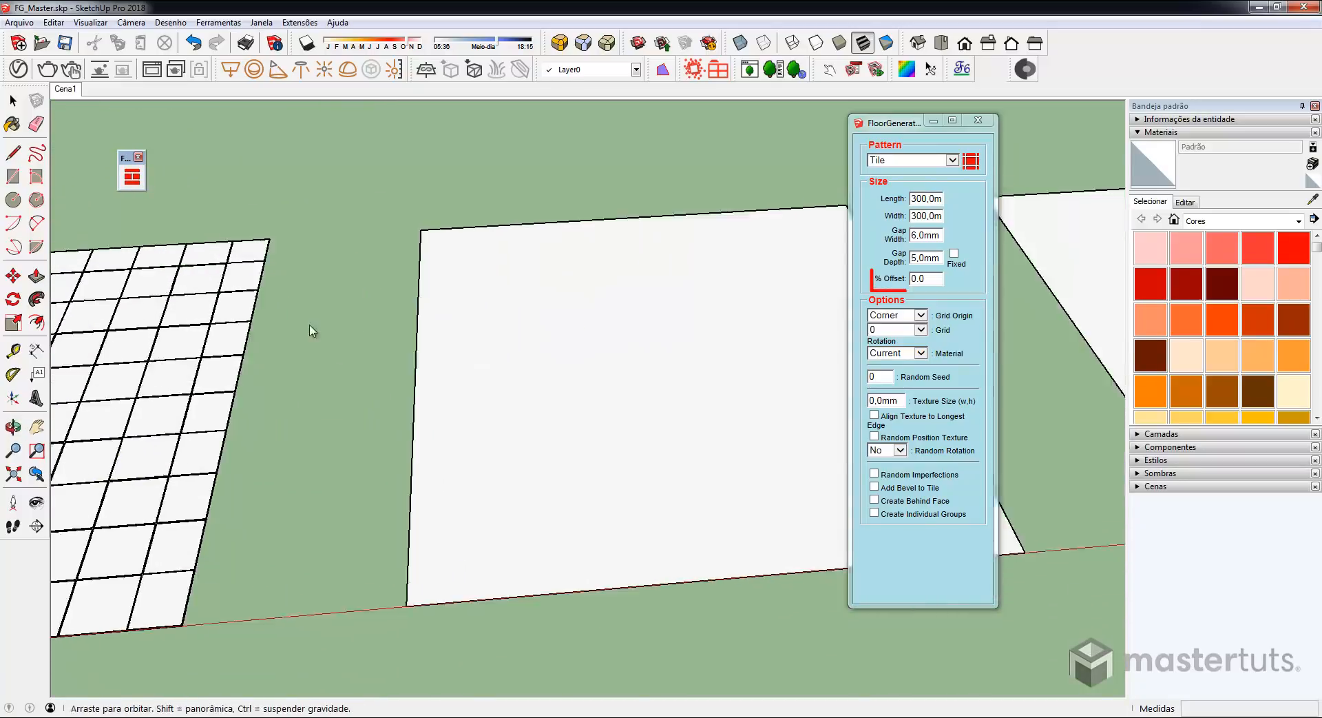
pyautogui.moveTo(594, 358); pyautogui.dragTo(537, 421, button='middle')
pyautogui.moveTo(597, 320); pyautogui.dragTo(604, 355, button='middle')
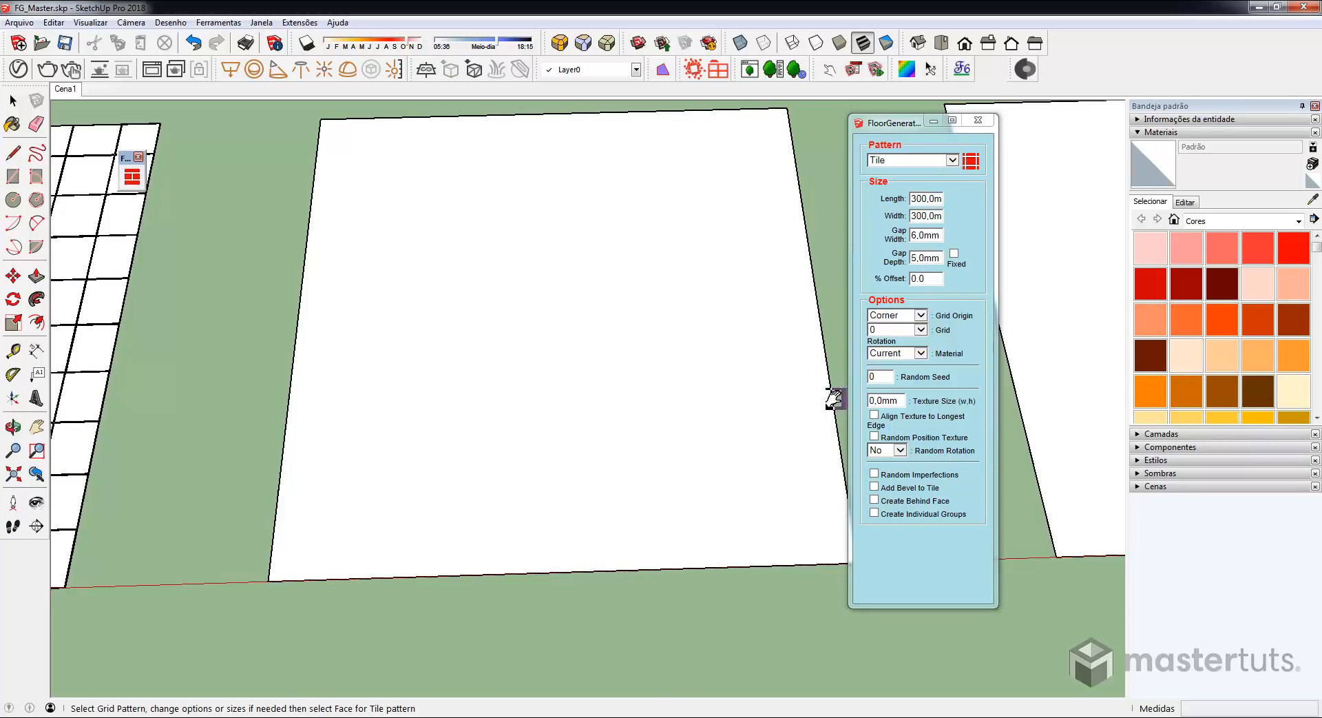
pyautogui.moveTo(835, 393); pyautogui.dragTo(358, 153, button='middle')
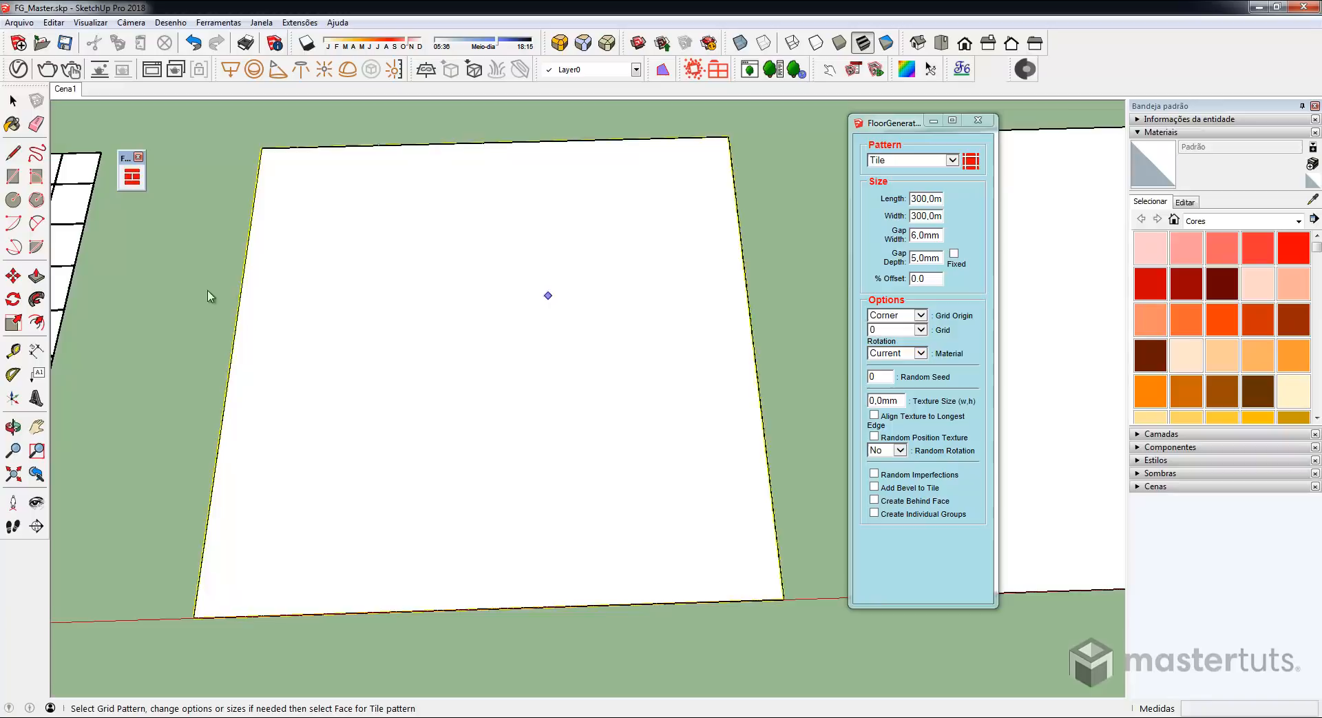
pyautogui.doubleClick(926, 278)
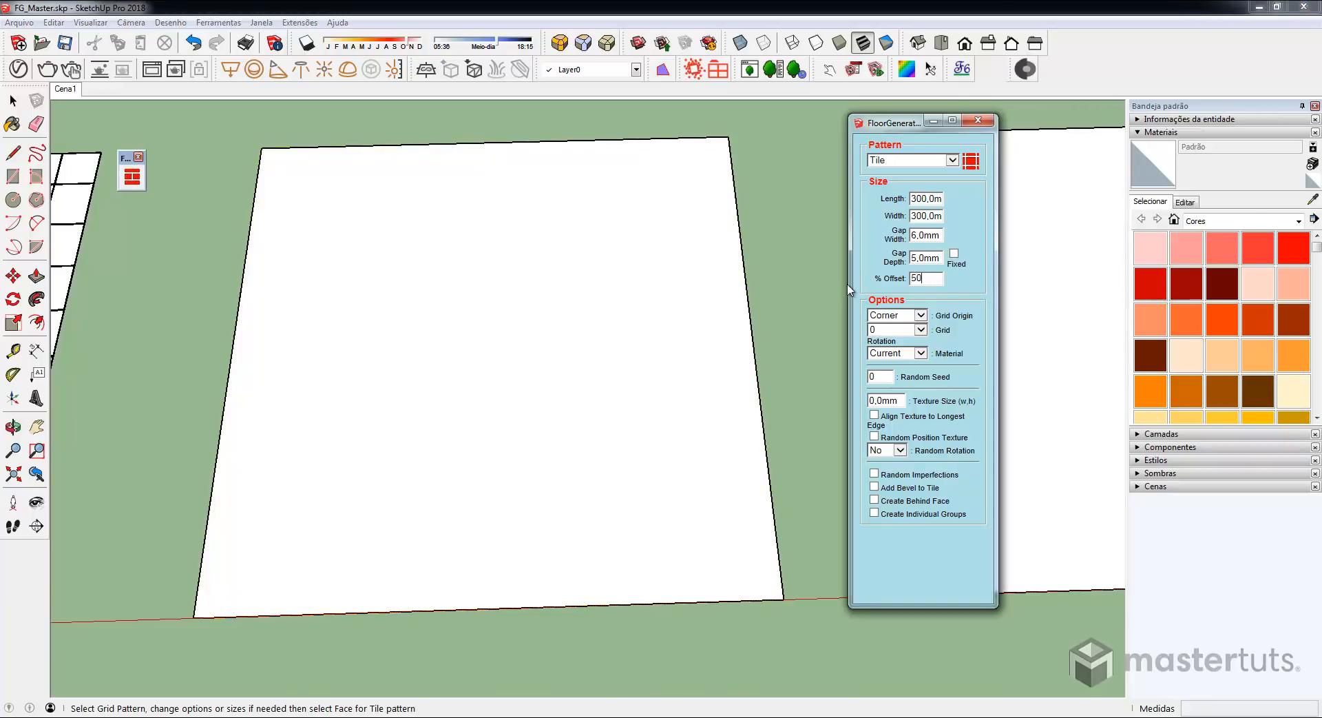
pyautogui.moveTo(586, 311); pyautogui.dragTo(571, 307, button='middle')
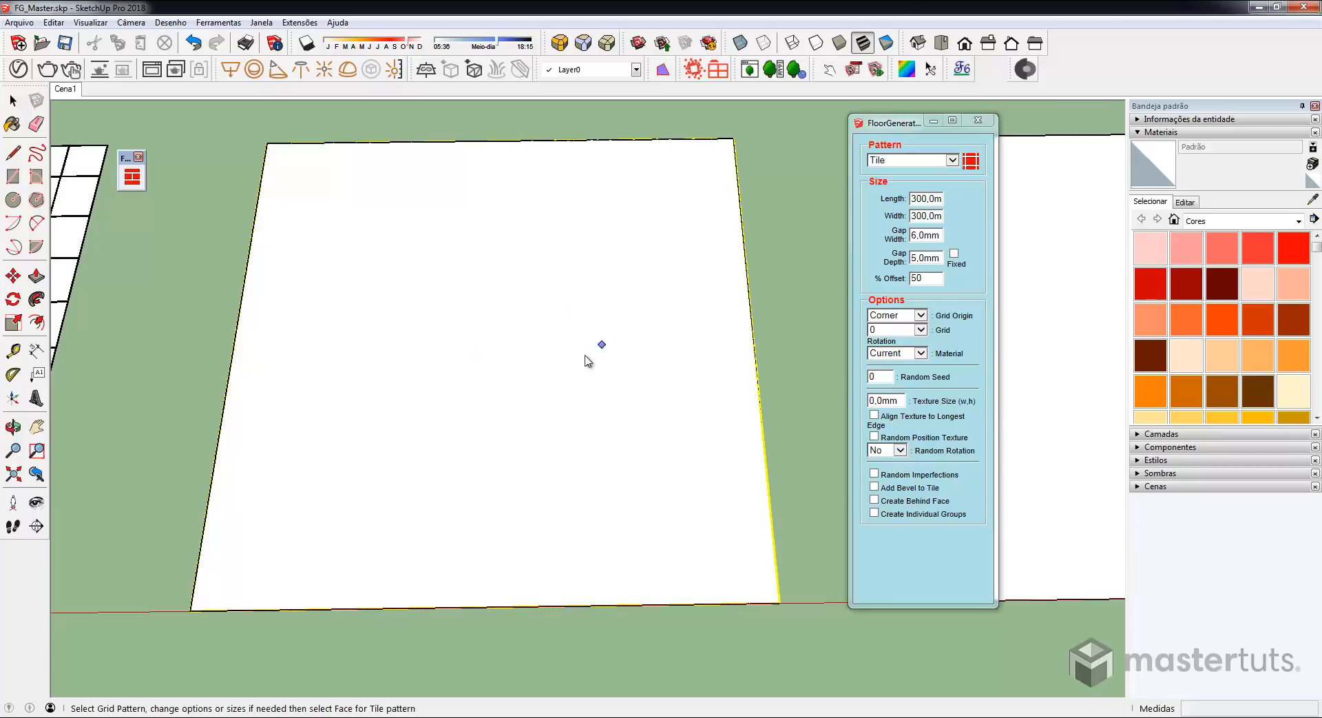
pyautogui.click(927, 274)
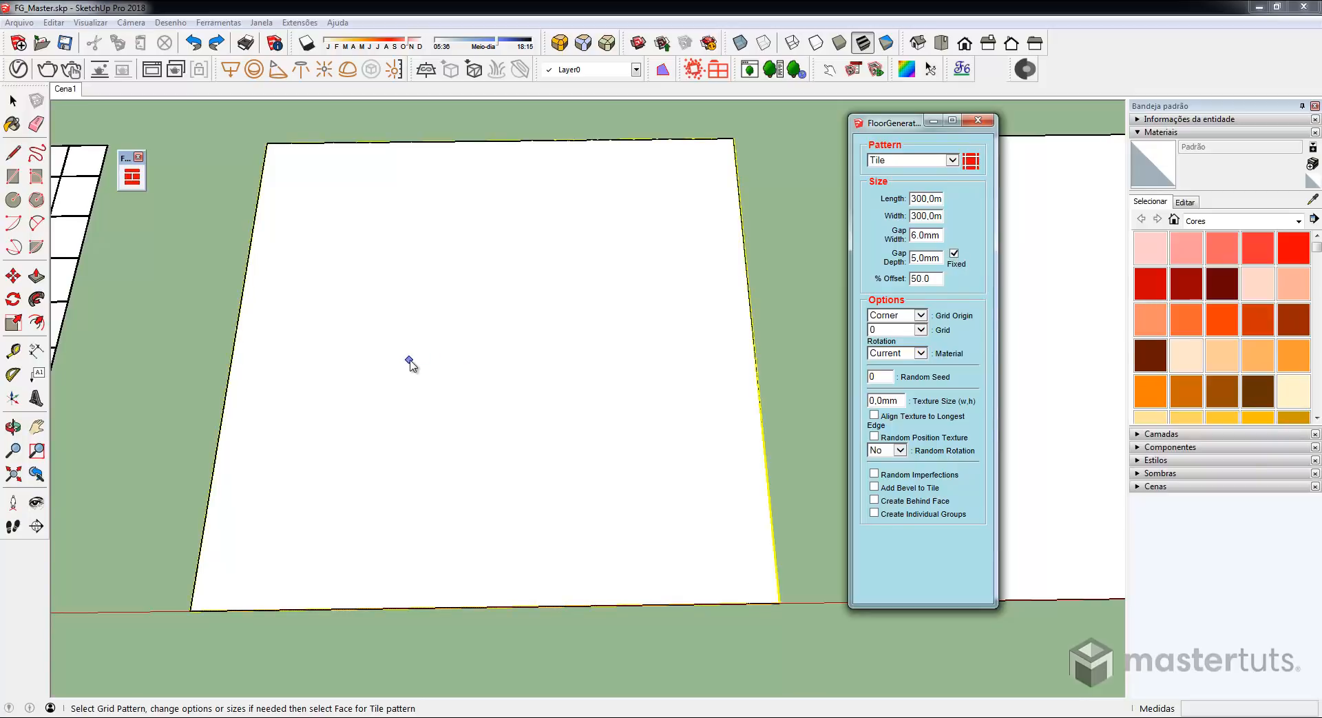
pyautogui.click(410, 360)
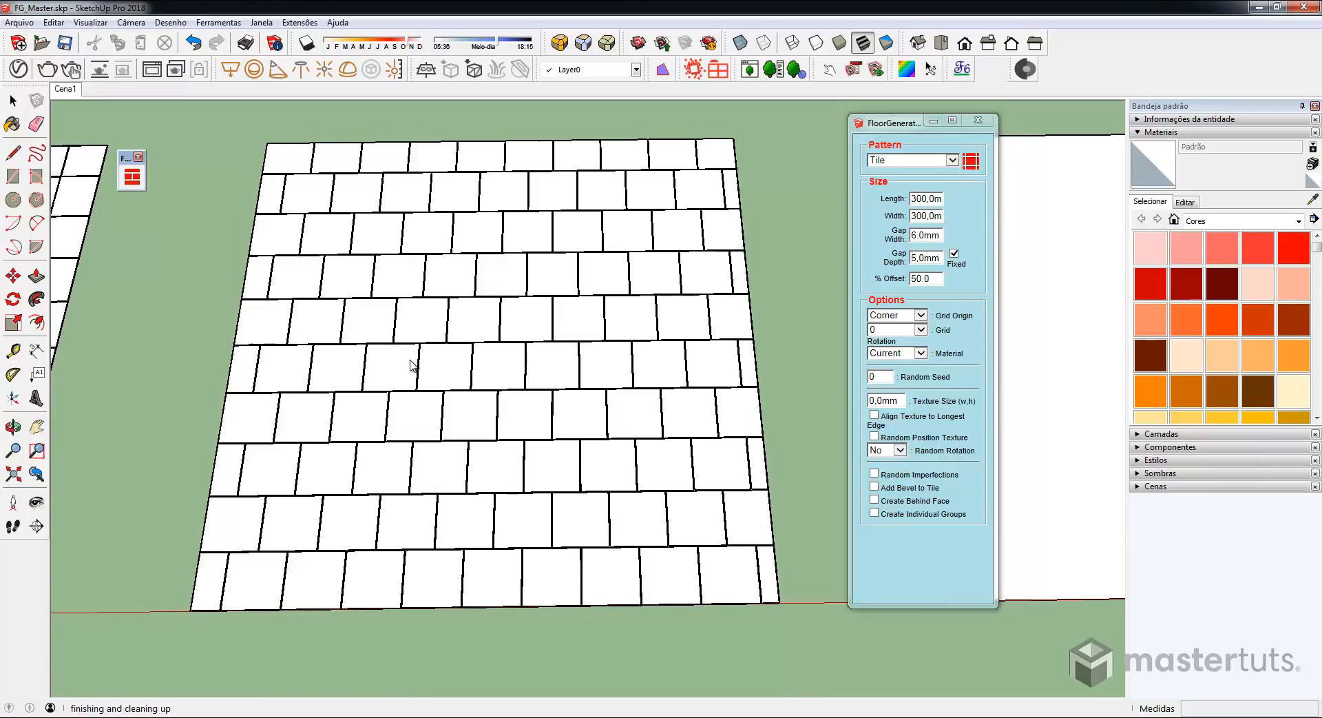
# - Examine the staggered tile rows on the third face from above
pyautogui.press('2')
pyautogui.scroll(3, 505, 317)
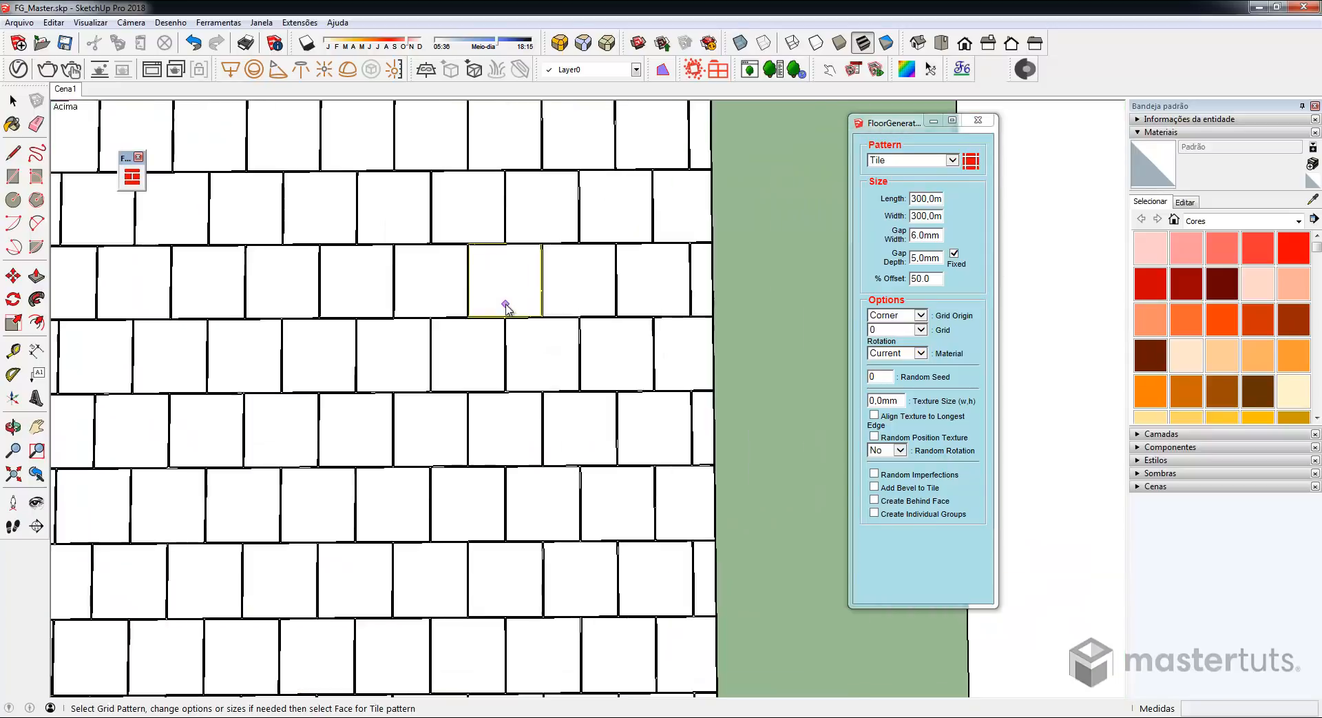
pyautogui.scroll(3, 505, 307)
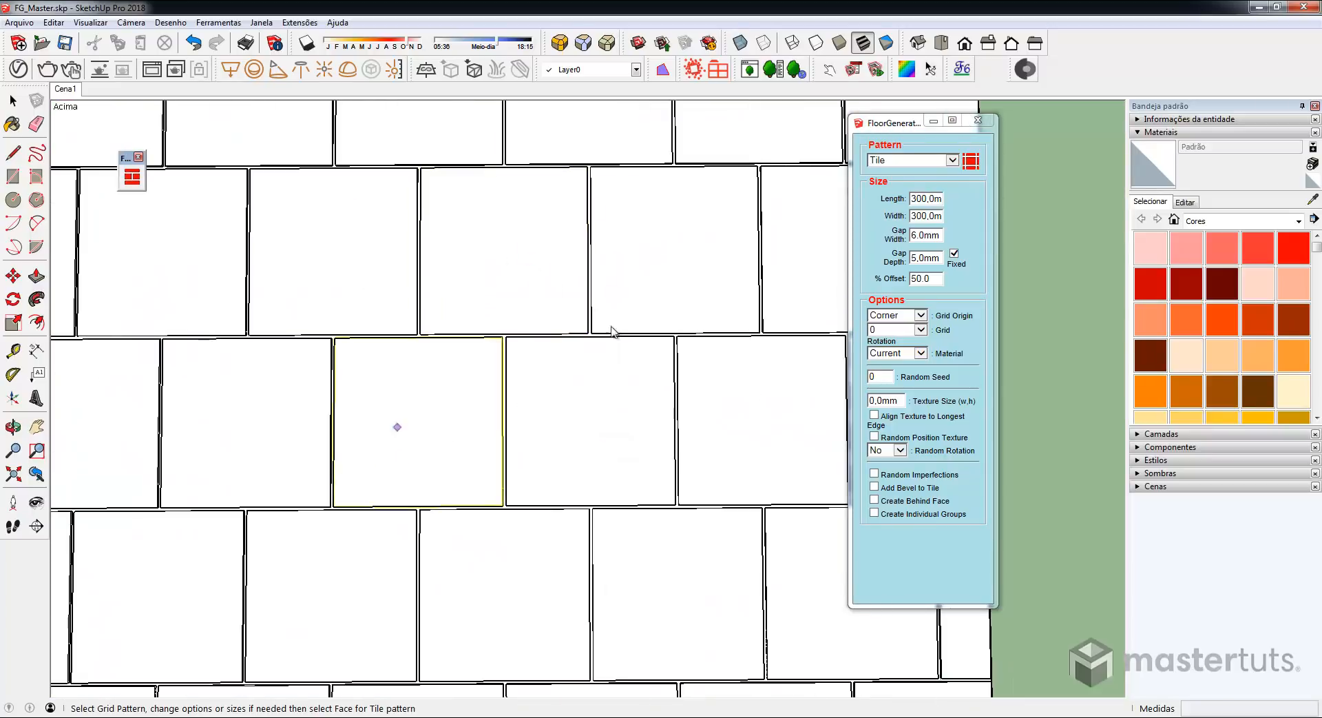
pyautogui.scroll(-5, 623, 422)
pyautogui.moveTo(623, 422); pyautogui.dragTo(540, 316, button='middle')
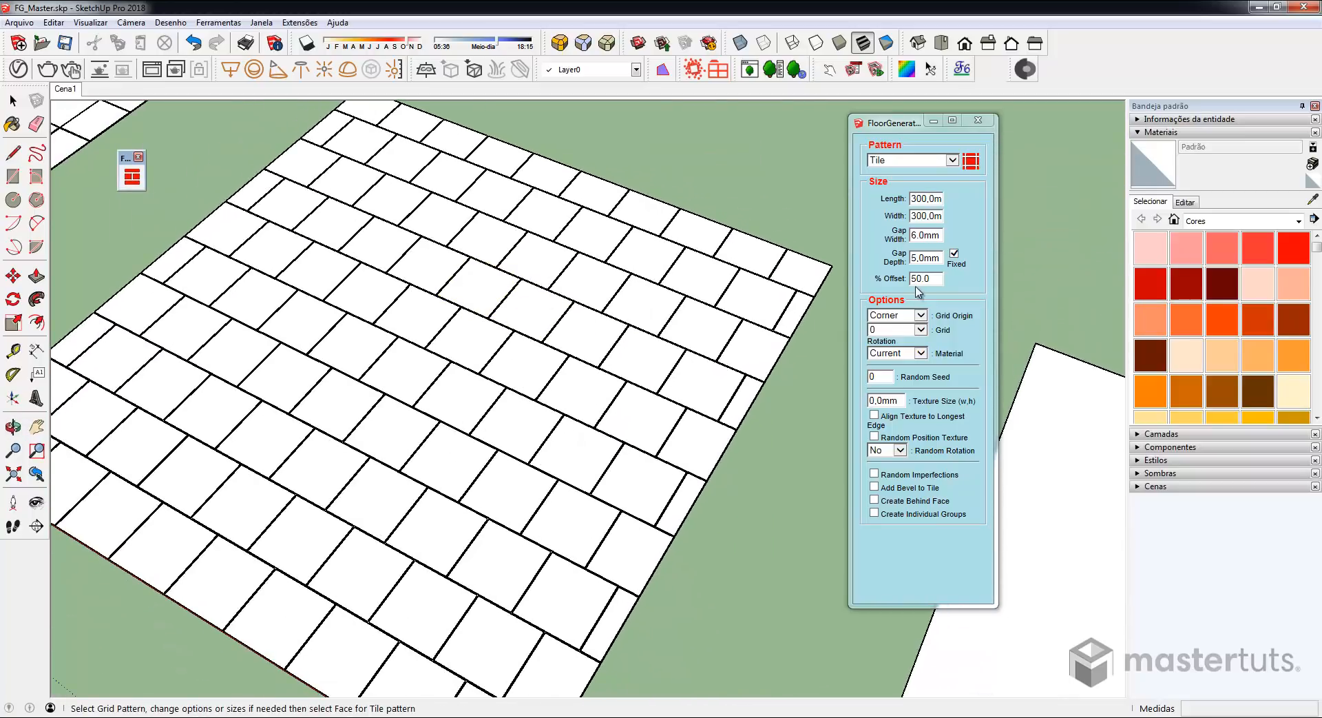
# - Set the tile offset to 0 percent for the fourth square face
pyautogui.moveTo(930, 278); pyautogui.dragTo(880, 276)
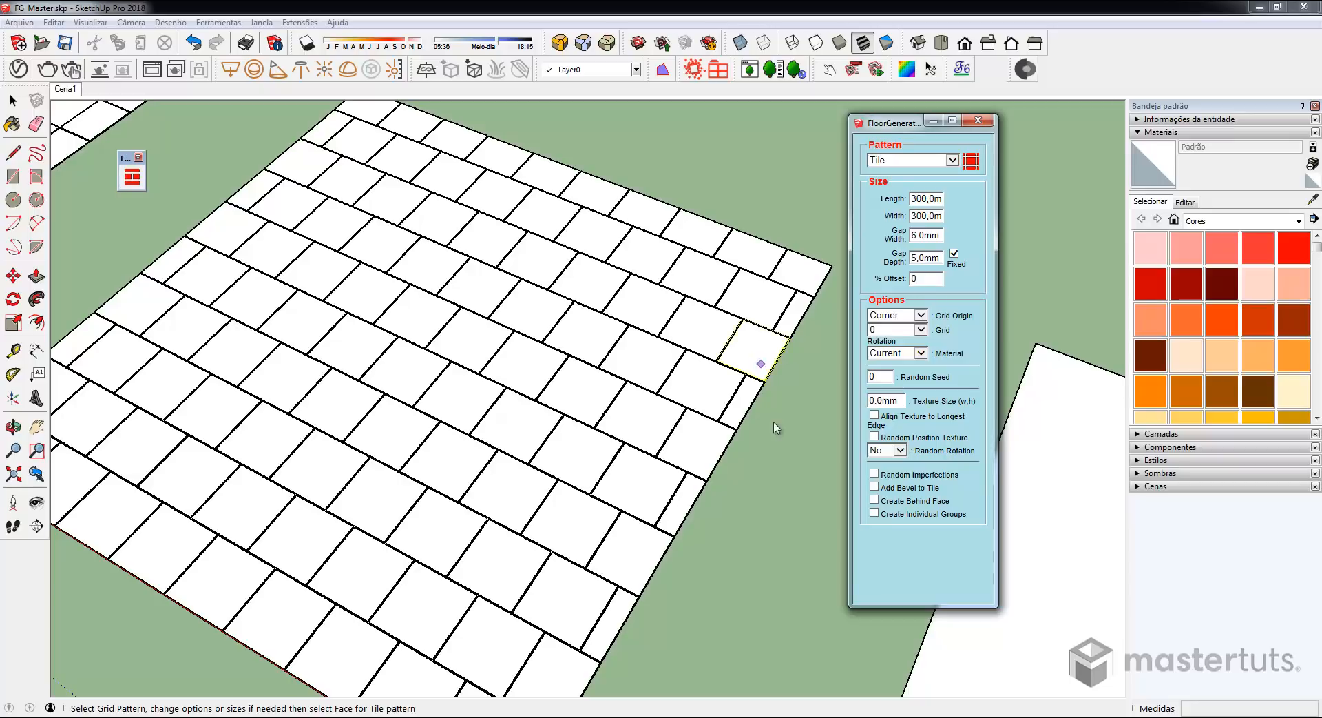
pyautogui.moveTo(764, 482); pyautogui.dragTo(319, 322, button='middle')
pyautogui.moveTo(553, 429); pyautogui.dragTo(509, 436, button='middle')
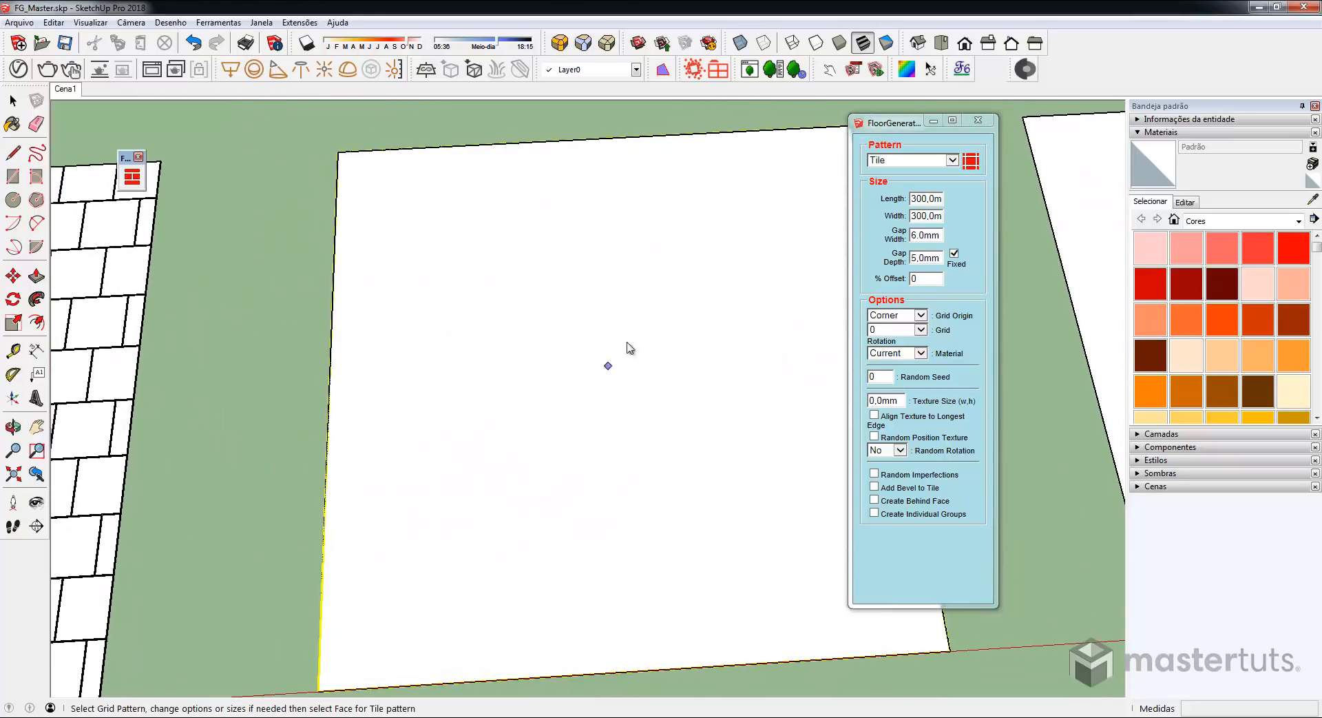
pyautogui.moveTo(569, 368); pyautogui.dragTo(555, 370, button='middle')
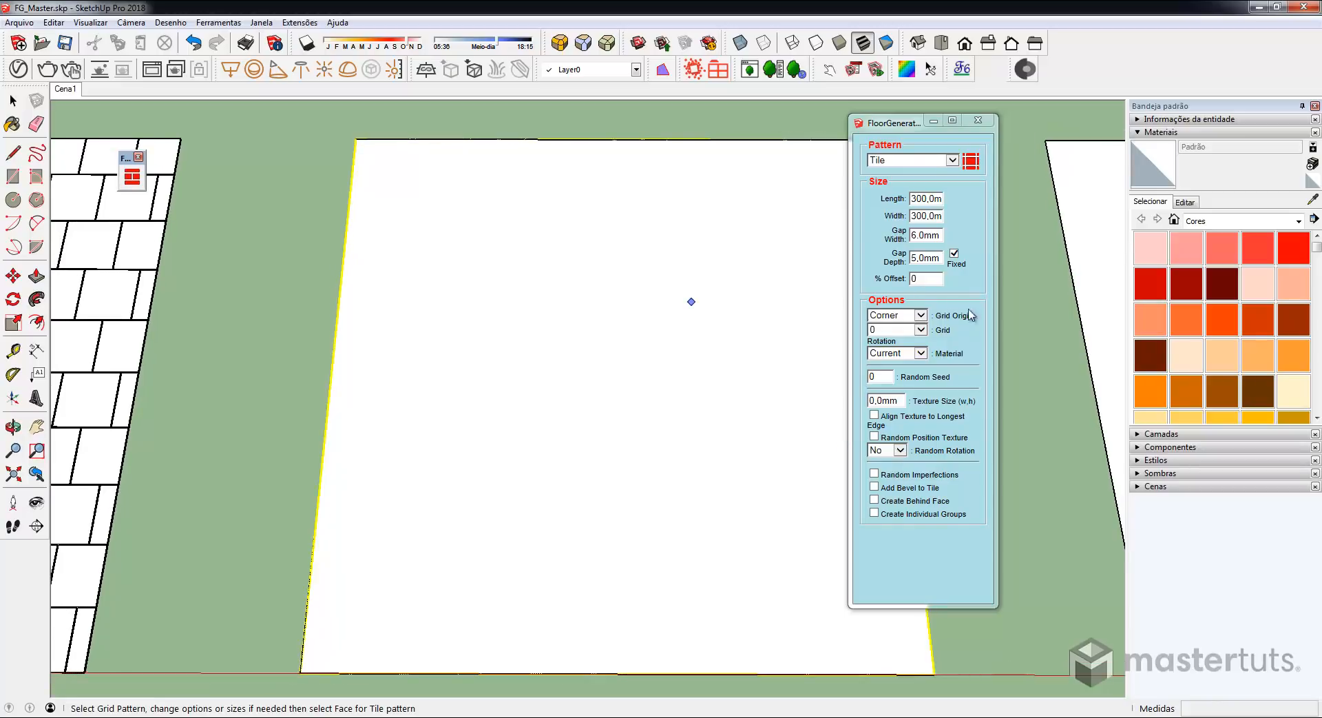
# - Keep the grid origin at Corner, set the grid rotation to 45, and generate the tiles on the fourth face
pyautogui.click(921, 314)
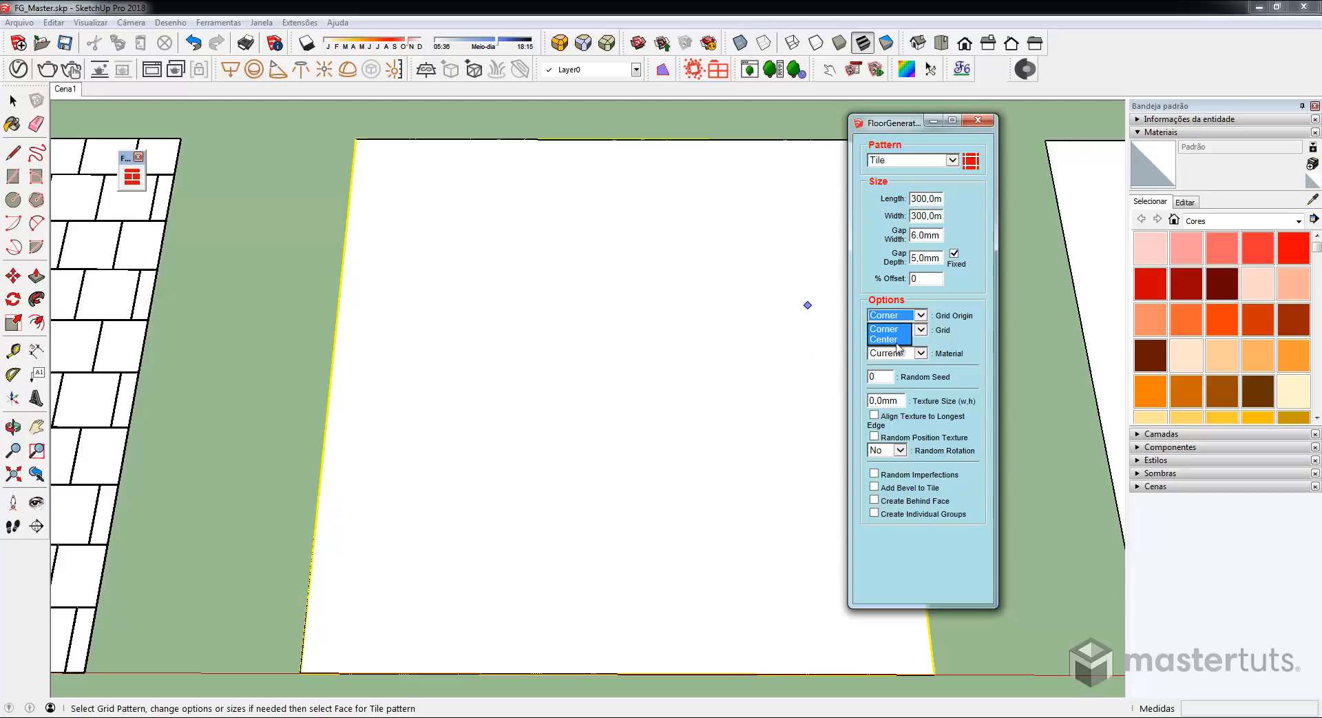
pyautogui.click(898, 344)
pyautogui.click(903, 331)
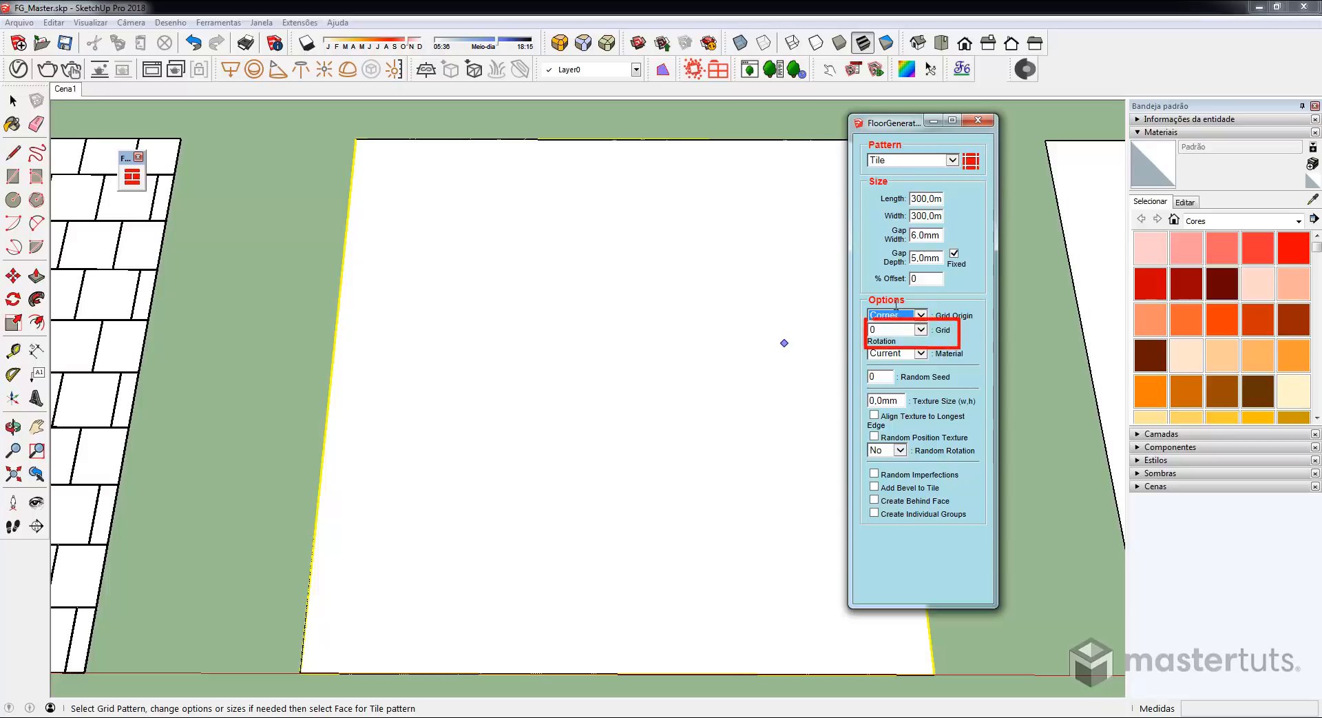
pyautogui.click(922, 331)
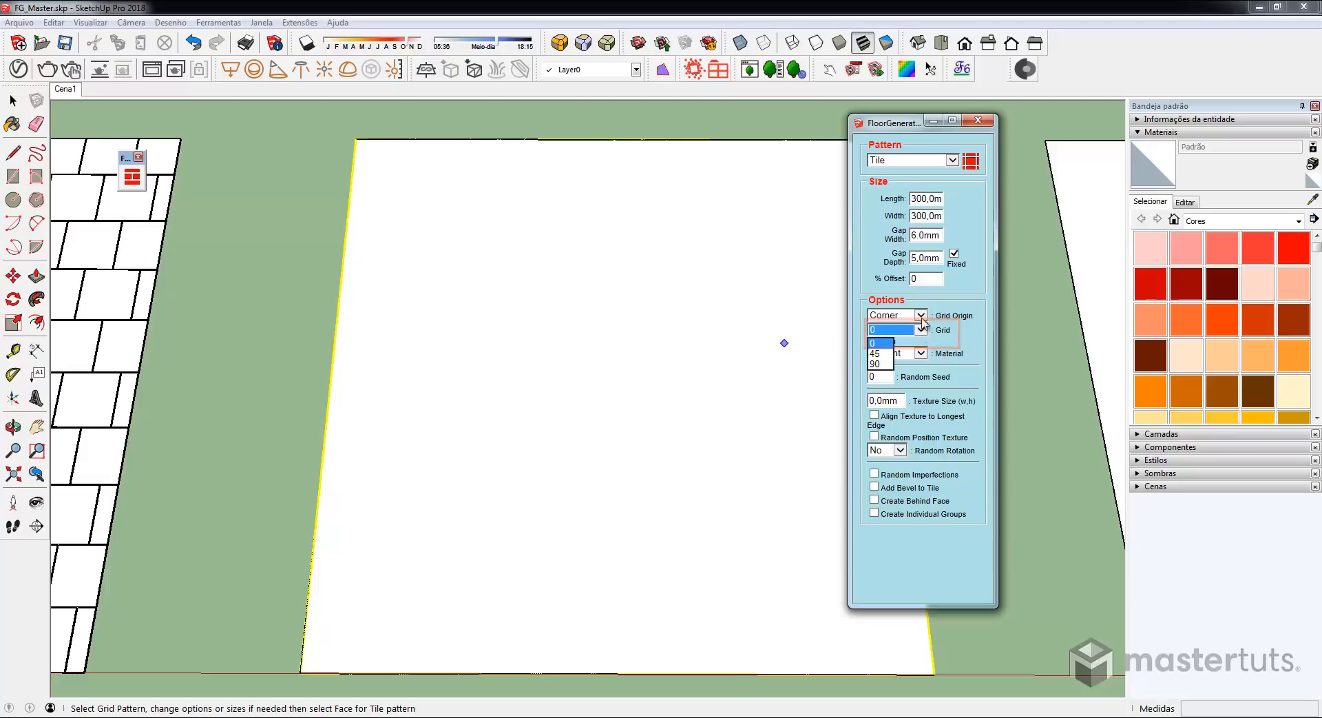
pyautogui.click(886, 354)
pyautogui.click(785, 342)
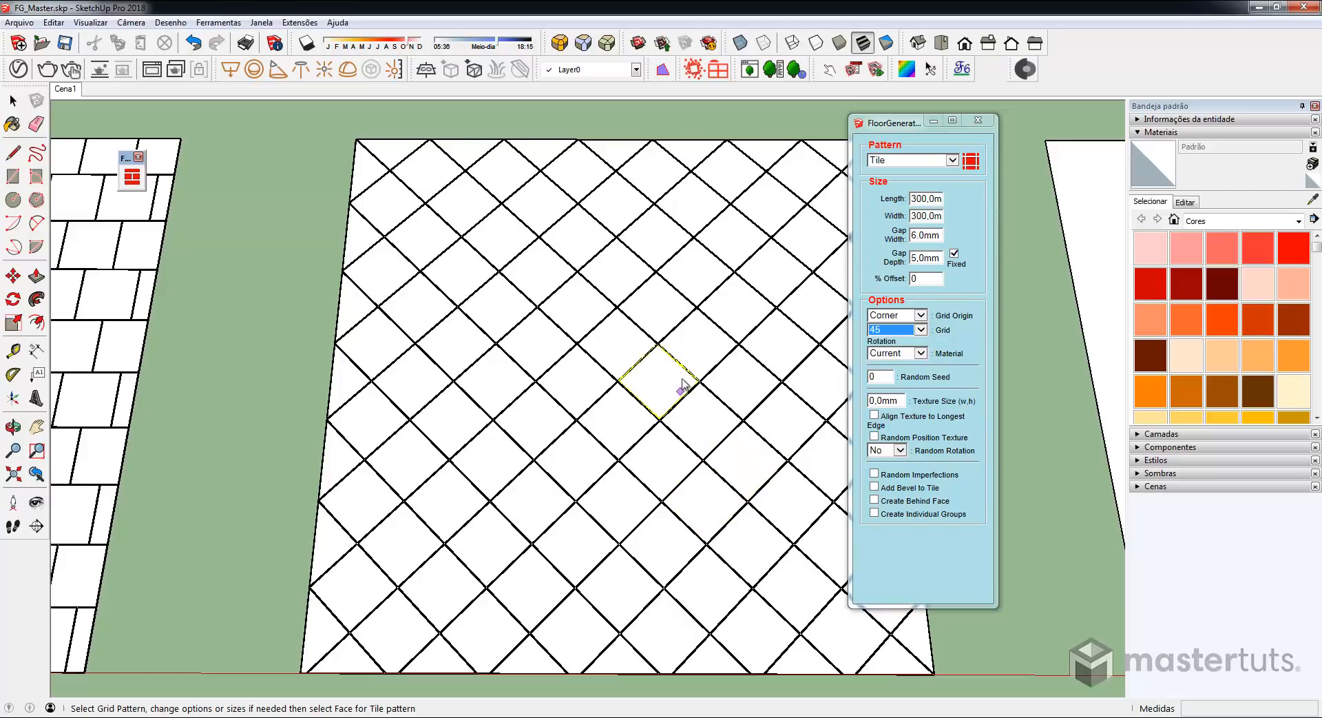
# - Check the texture source choices of the Rand_Tex material option, and return the tile material to Current
pyautogui.moveTo(682, 375); pyautogui.dragTo(347, 399, button='middle')
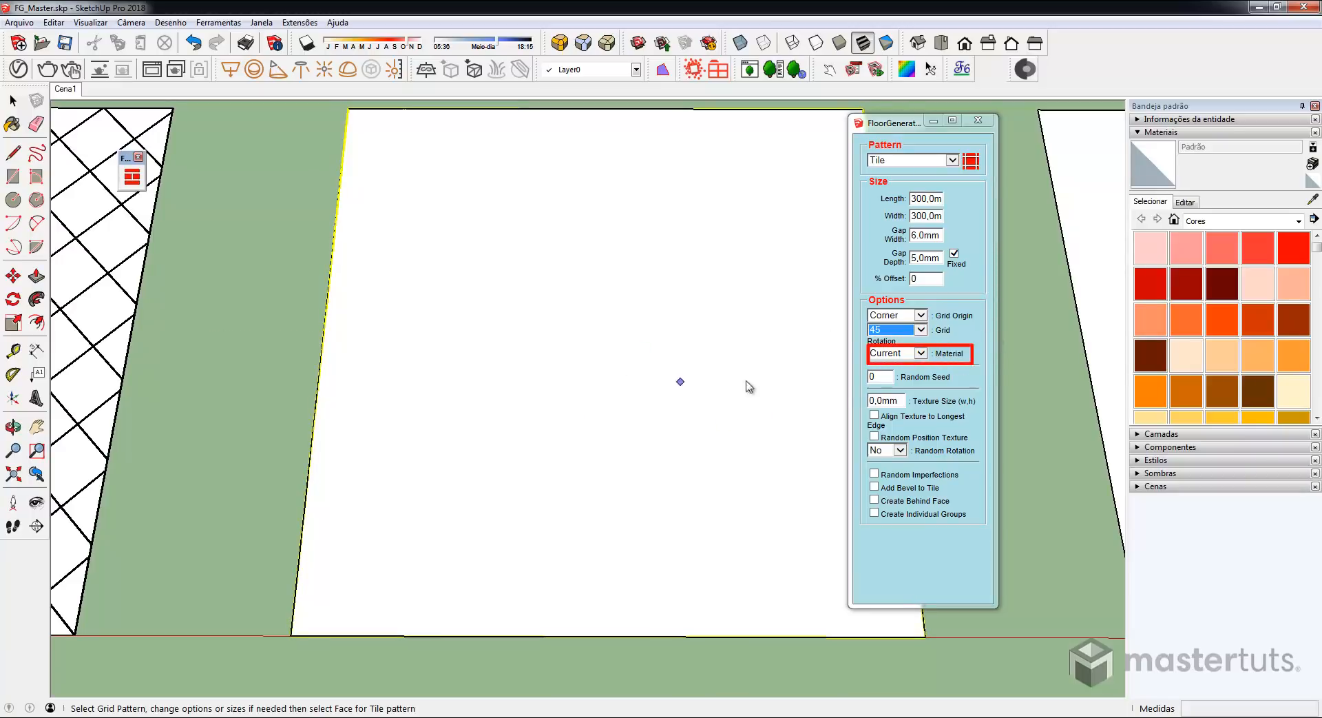
pyautogui.click(922, 354)
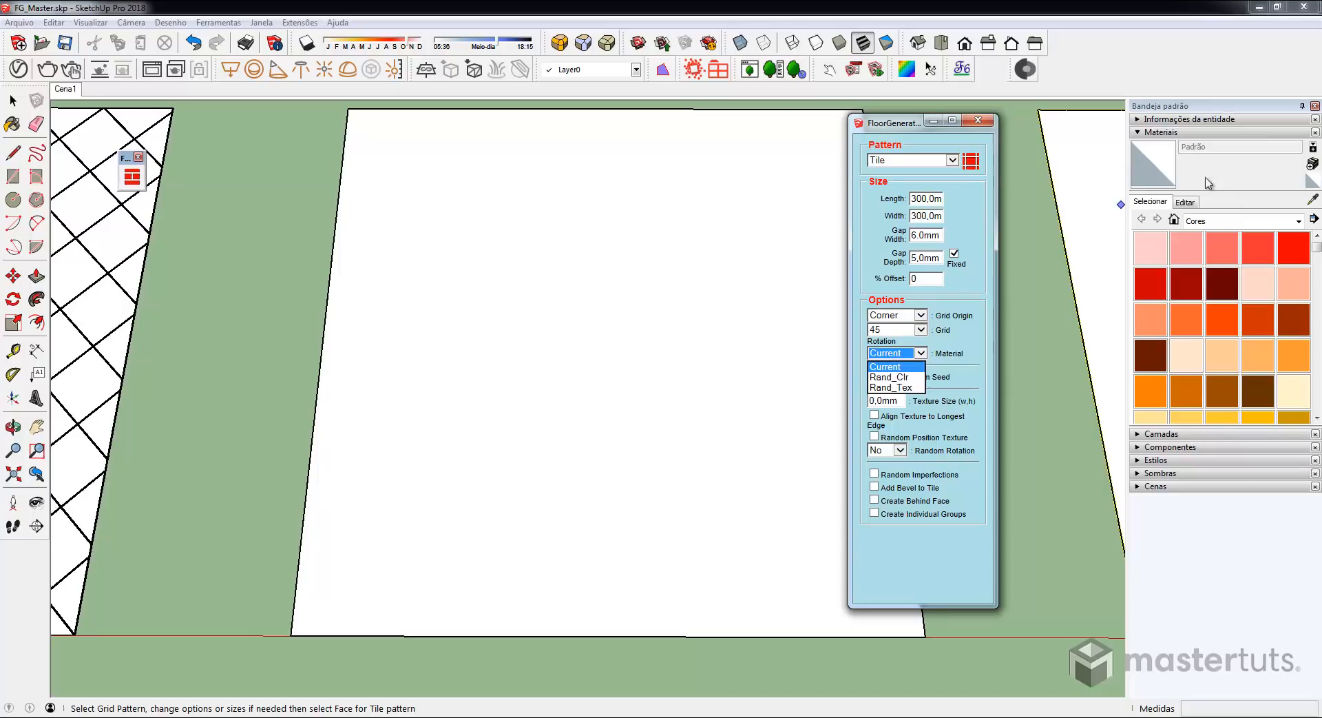
pyautogui.click(904, 390)
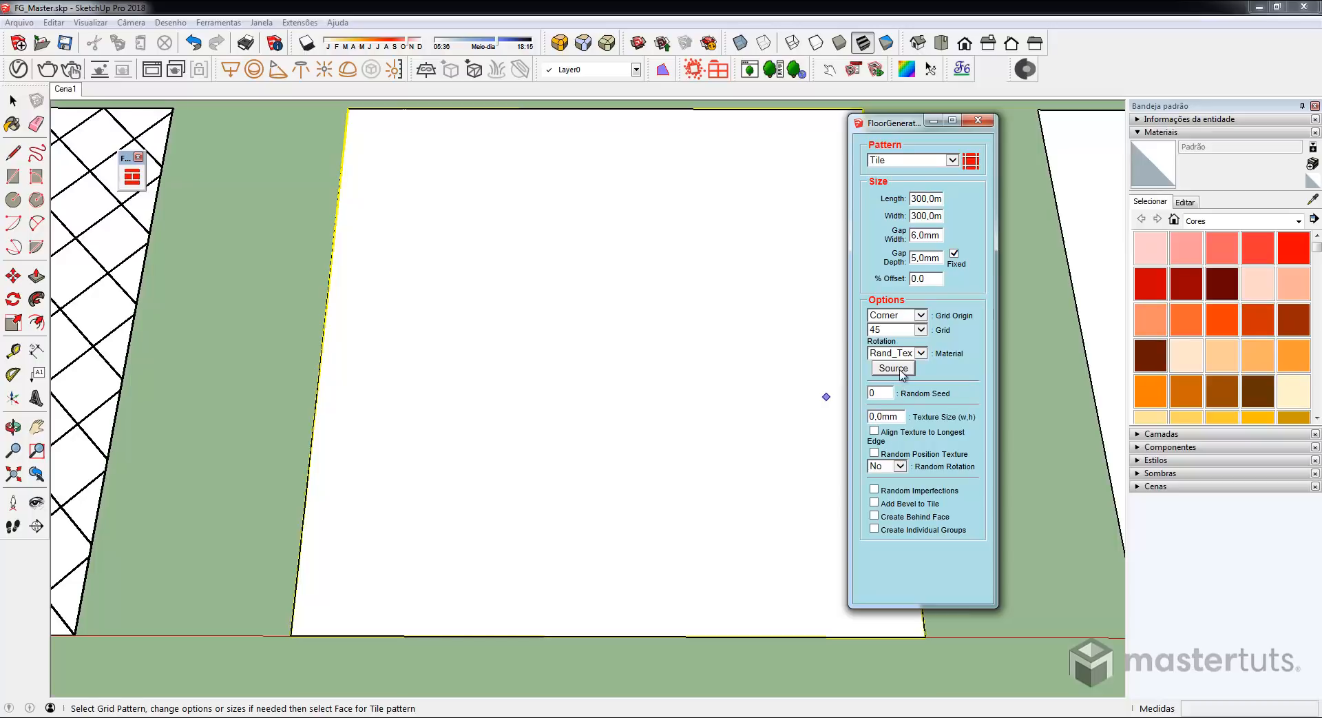
pyautogui.click(888, 369)
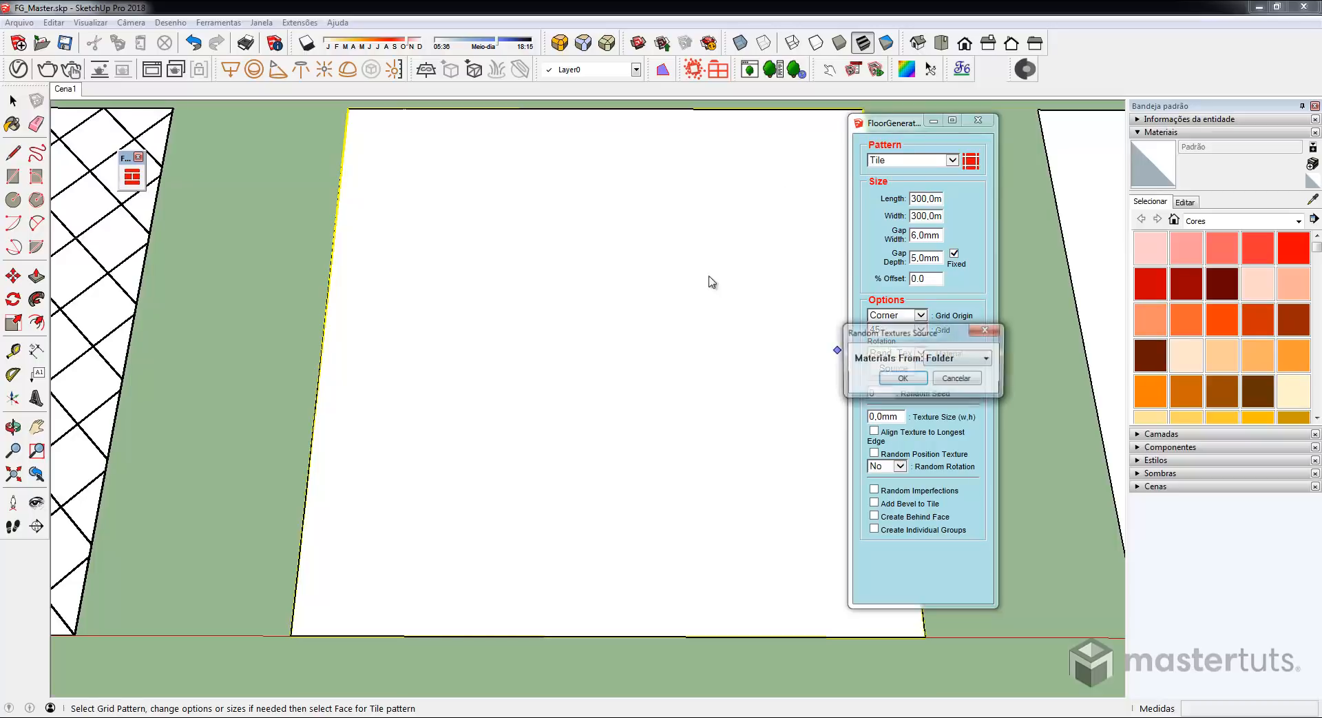
pyautogui.click(958, 361)
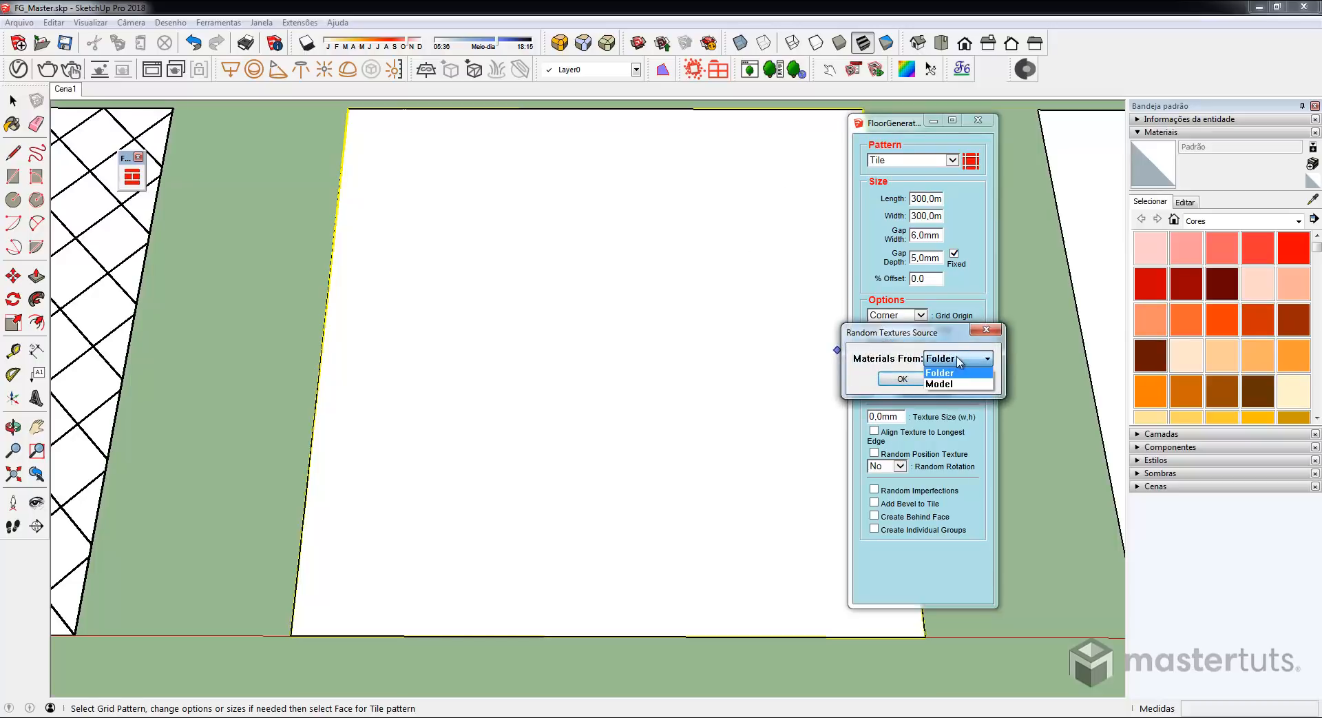
pyautogui.click(960, 361)
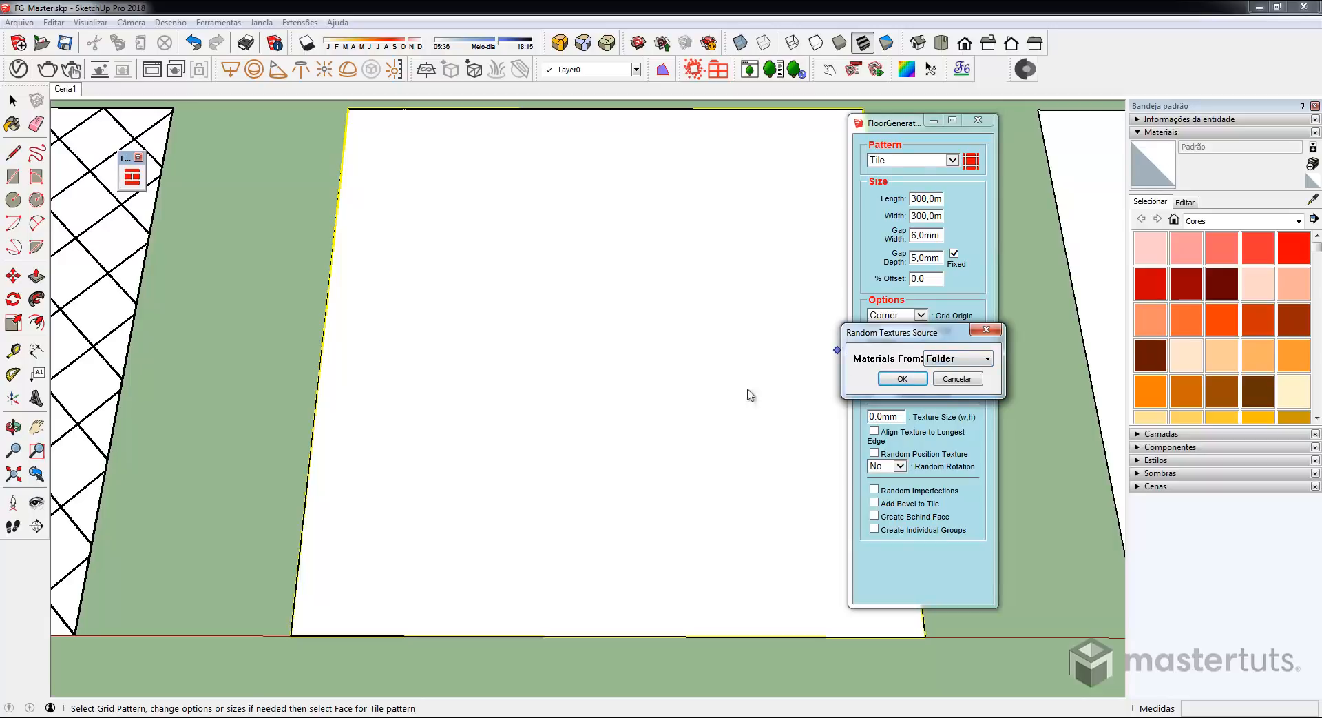
pyautogui.click(987, 331)
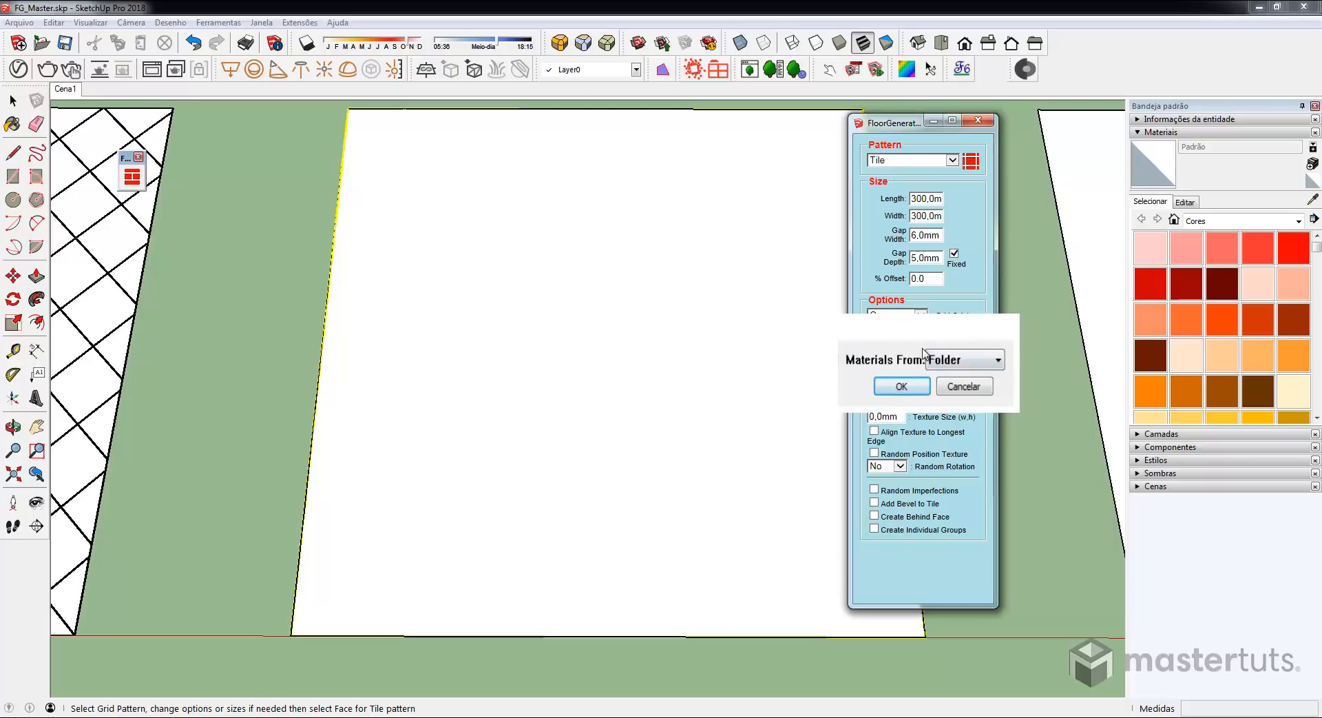
pyautogui.click(921, 353)
pyautogui.click(879, 389)
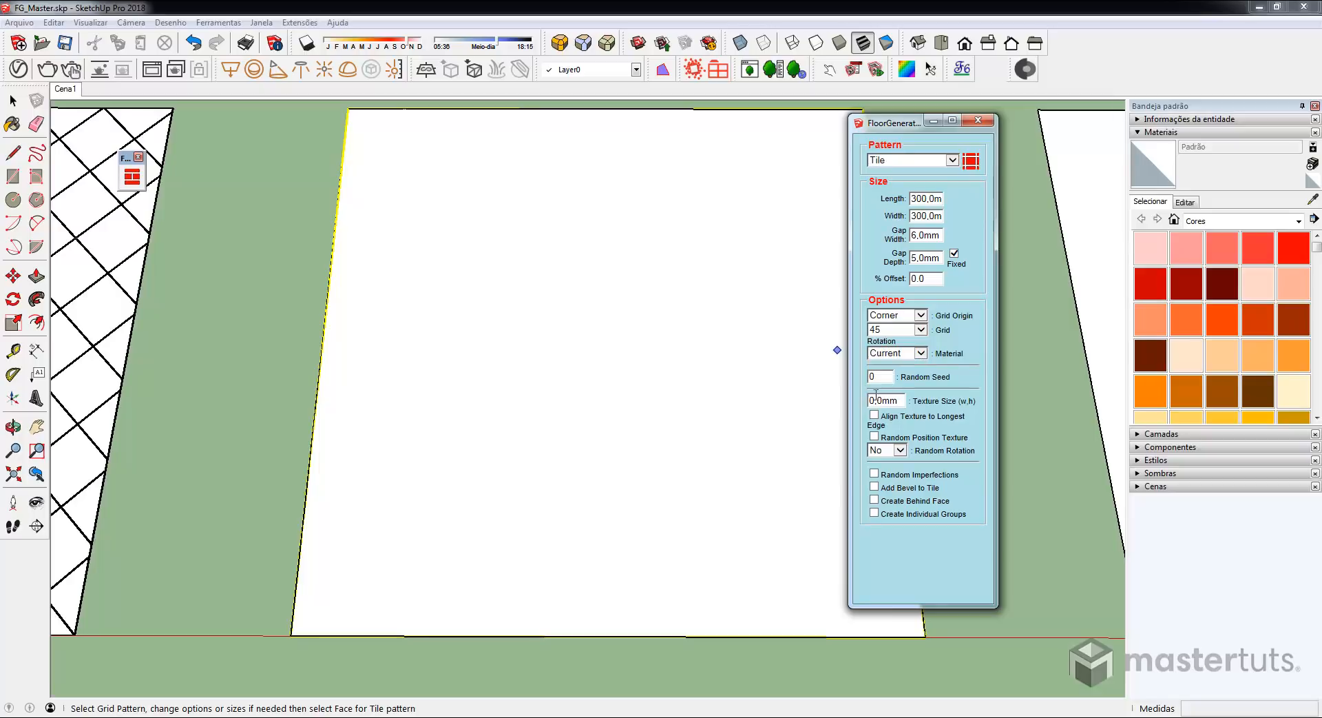
# - Pick the Madeira material from the model's materials and generate the 45-degree tiles on the fifth face with it
pyautogui.click(1175, 219)
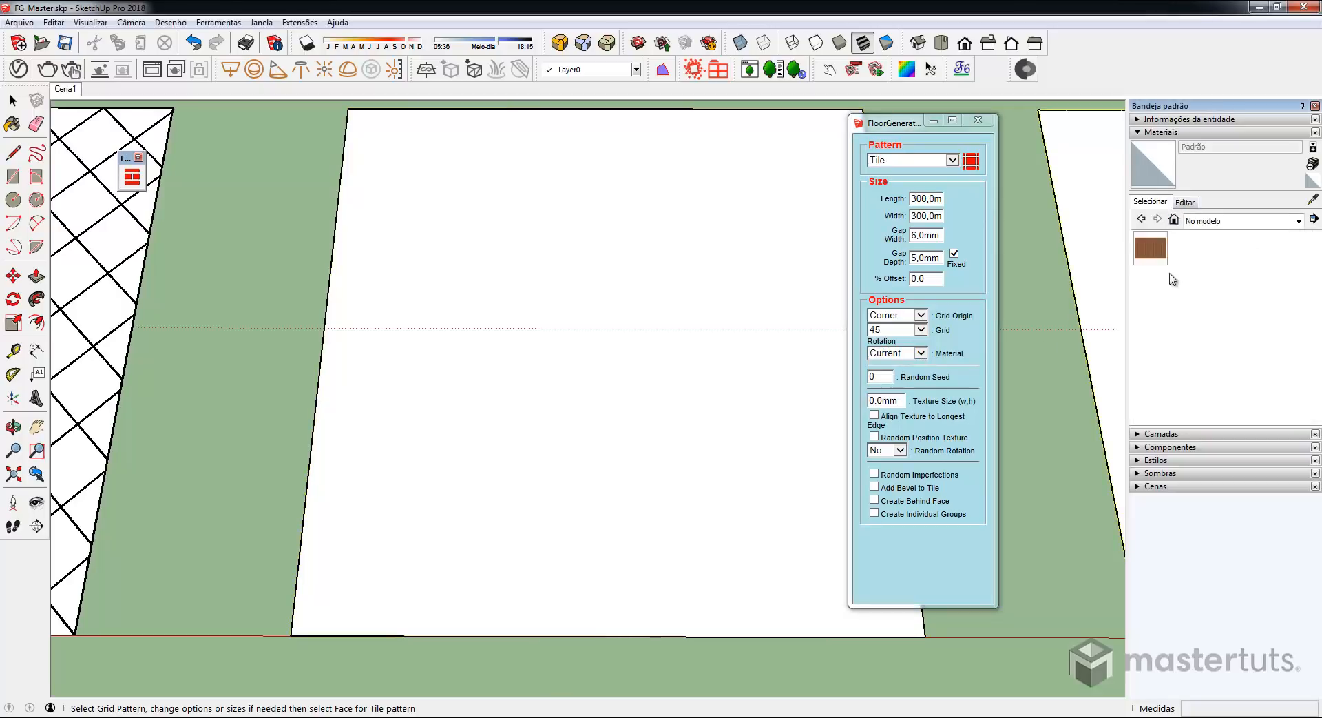
pyautogui.click(1151, 248)
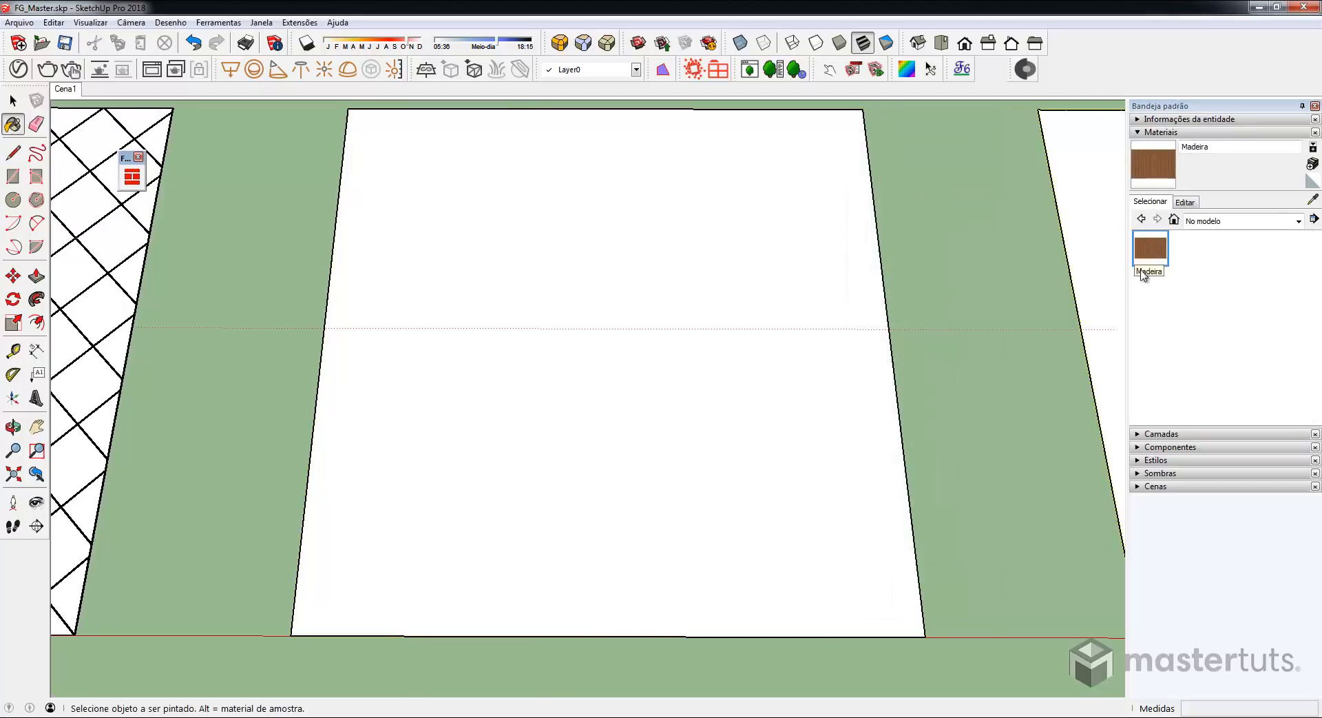
pyautogui.click(132, 186)
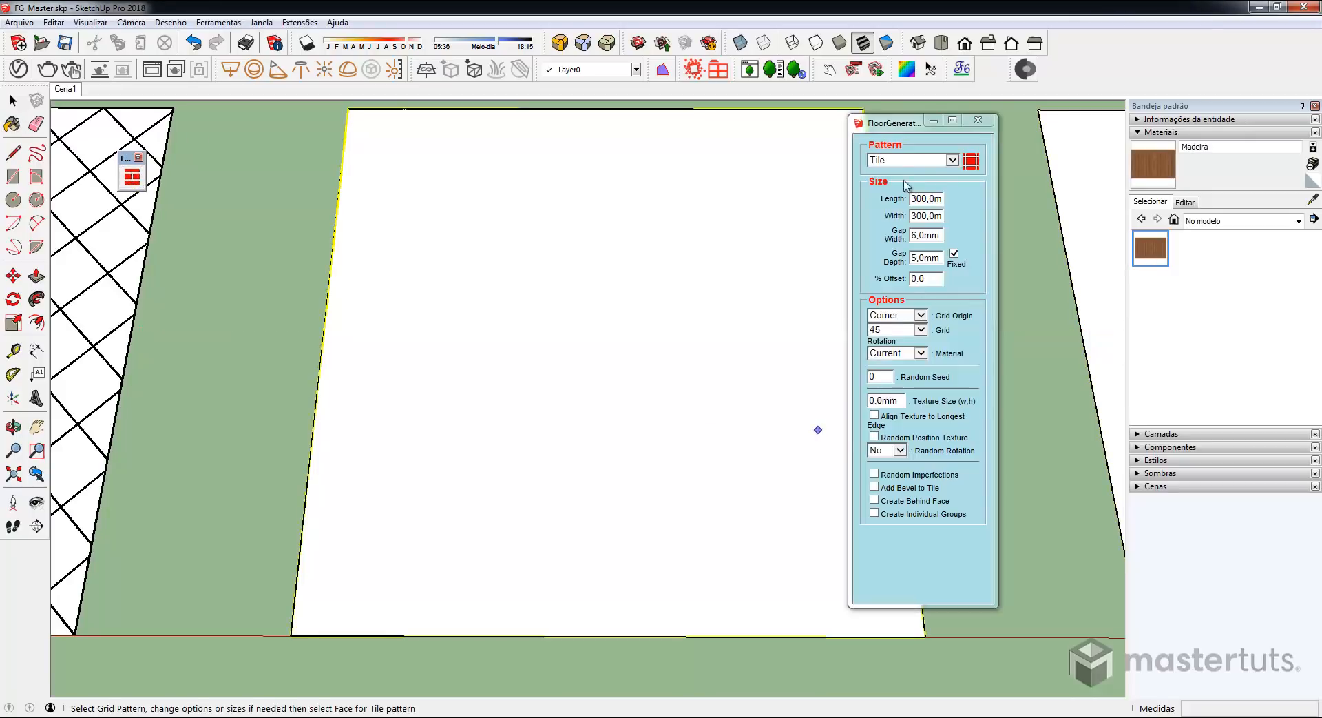
pyautogui.click(664, 361)
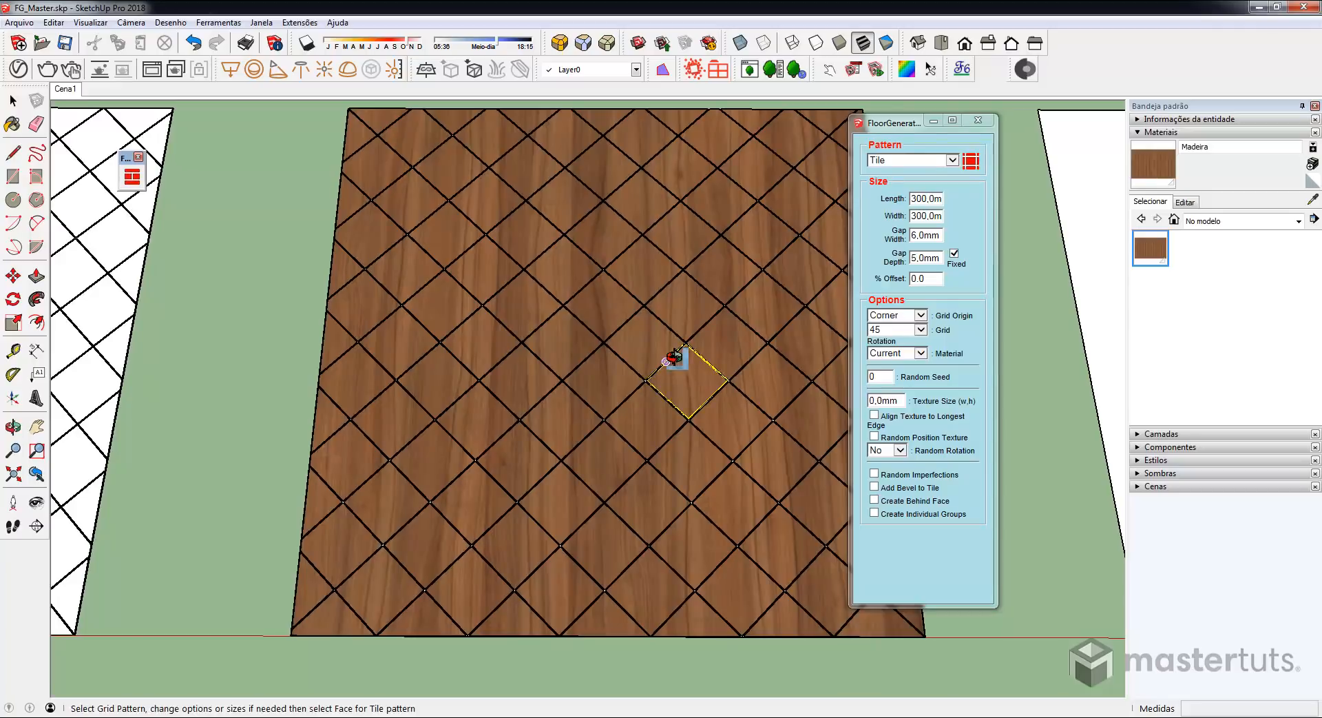
# - Examine how the wood texture runs across the diagonal tiles on the fifth face, up close and as a whole
pyautogui.moveTo(664, 361); pyautogui.dragTo(663, 372, button='middle')
pyautogui.scroll(6, 663, 365)
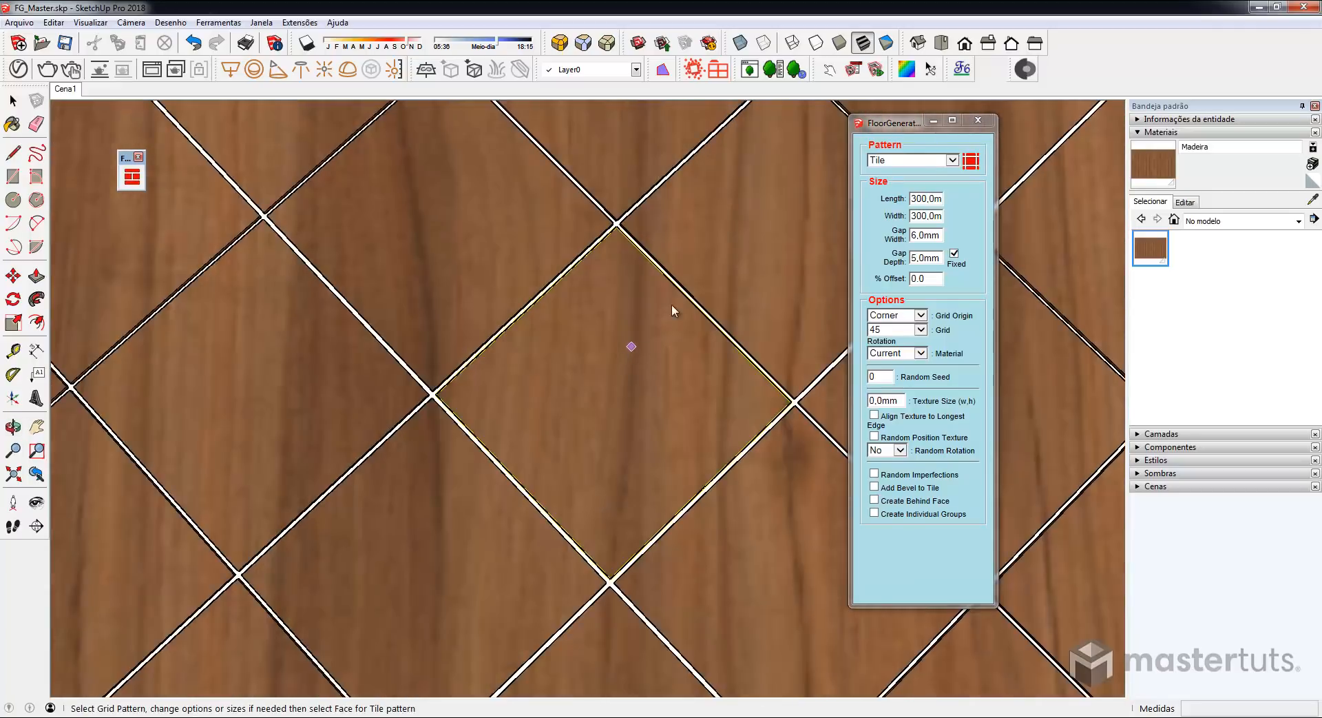
pyautogui.scroll(-10, 687, 315)
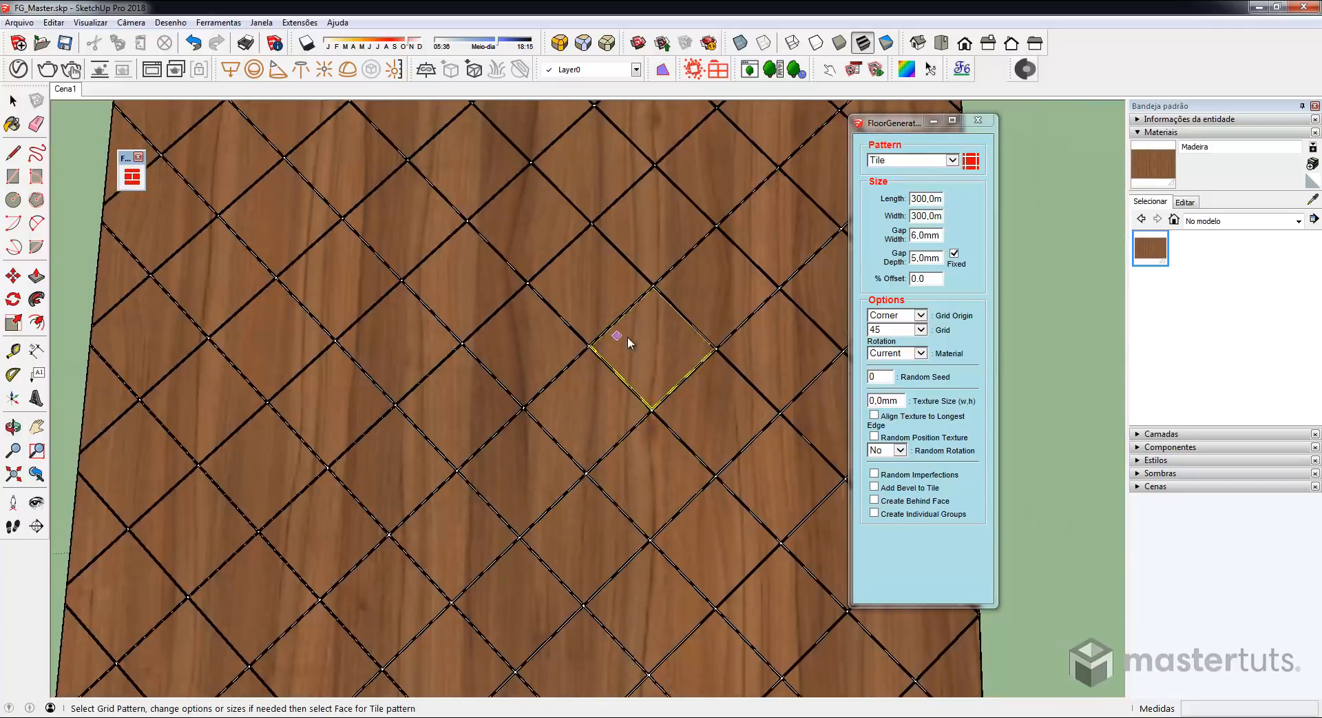
pyautogui.scroll(3, 675, 409)
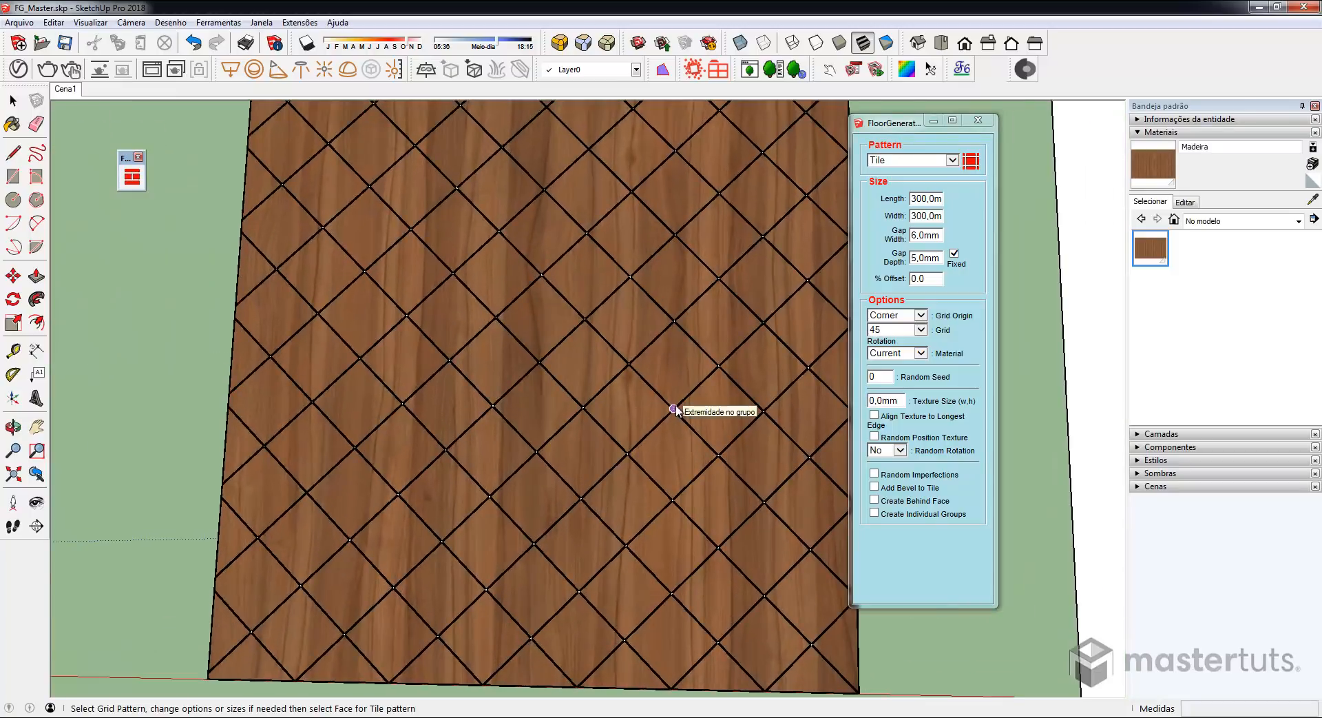
pyautogui.scroll(-4, 675, 408)
pyautogui.scroll(2, 675, 410)
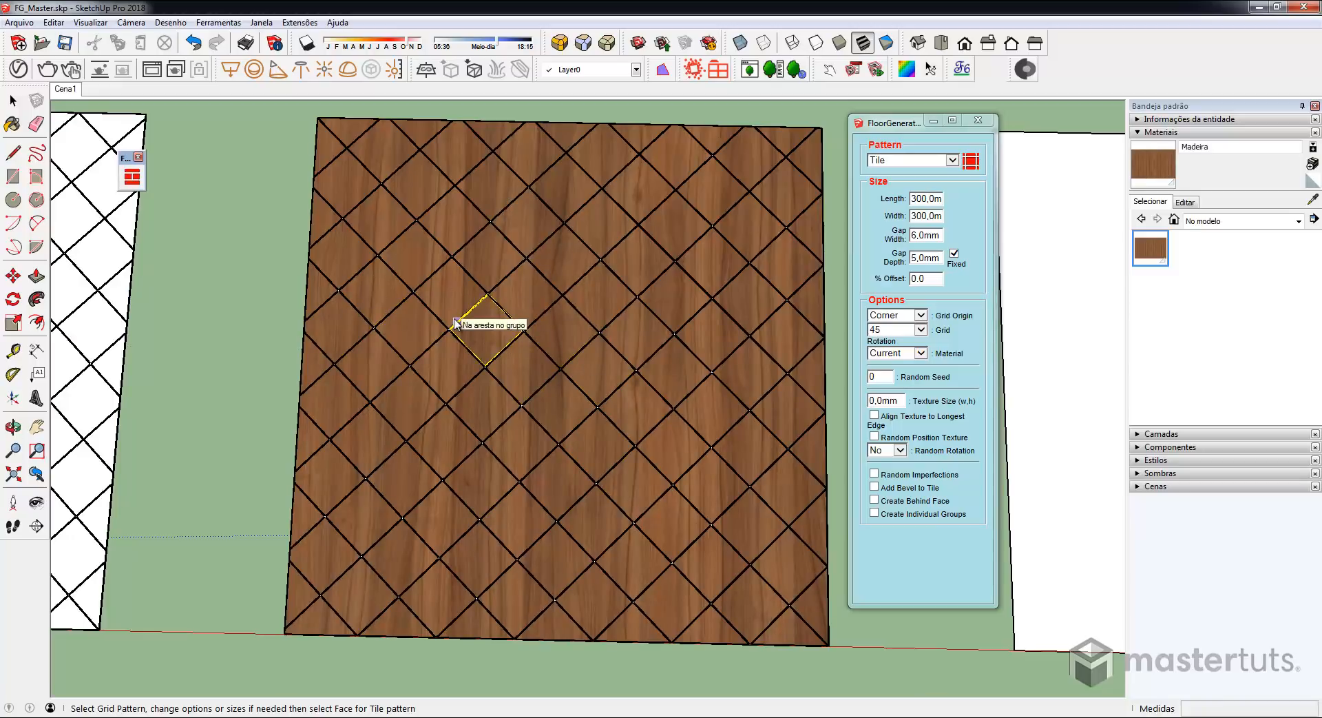
# - Set the random seed to 10 and the grid rotation to 0, and generate the wood tiles on the sixth face
pyautogui.moveTo(679, 329); pyautogui.dragTo(348, 307, button='middle')
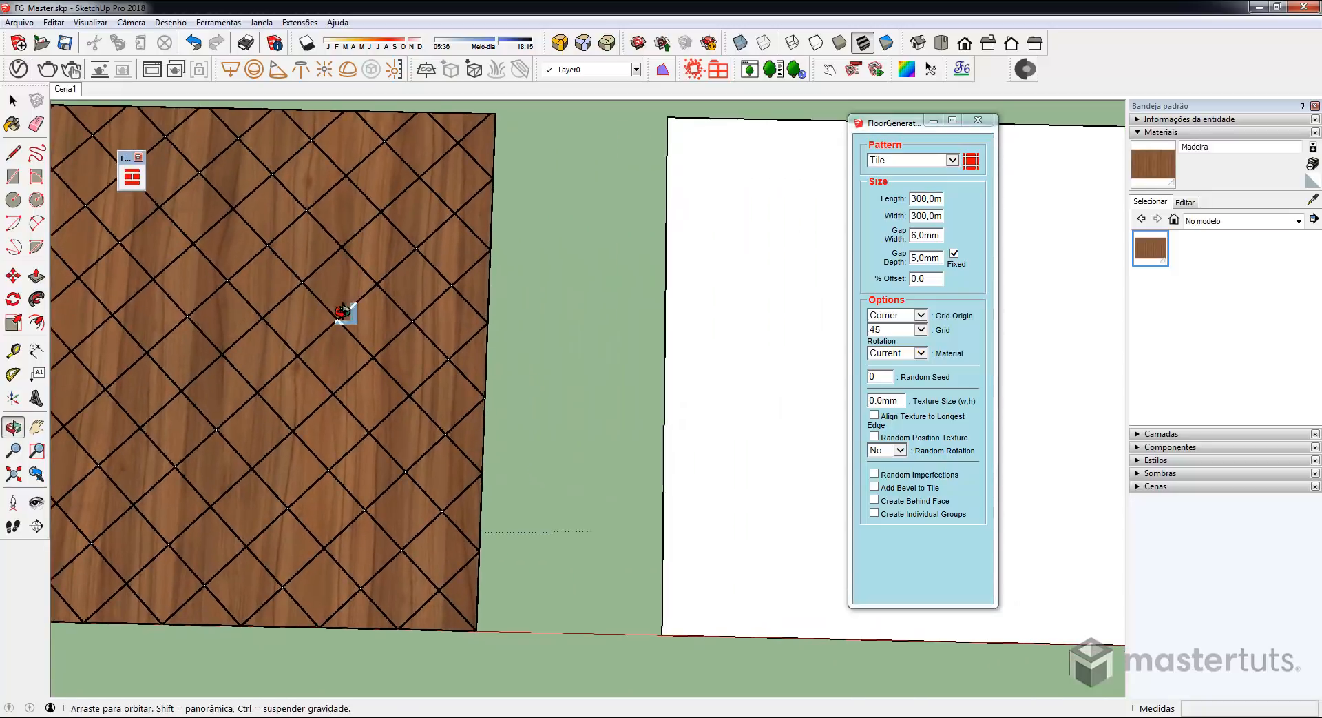
pyautogui.moveTo(691, 345); pyautogui.dragTo(422, 319, button='middle')
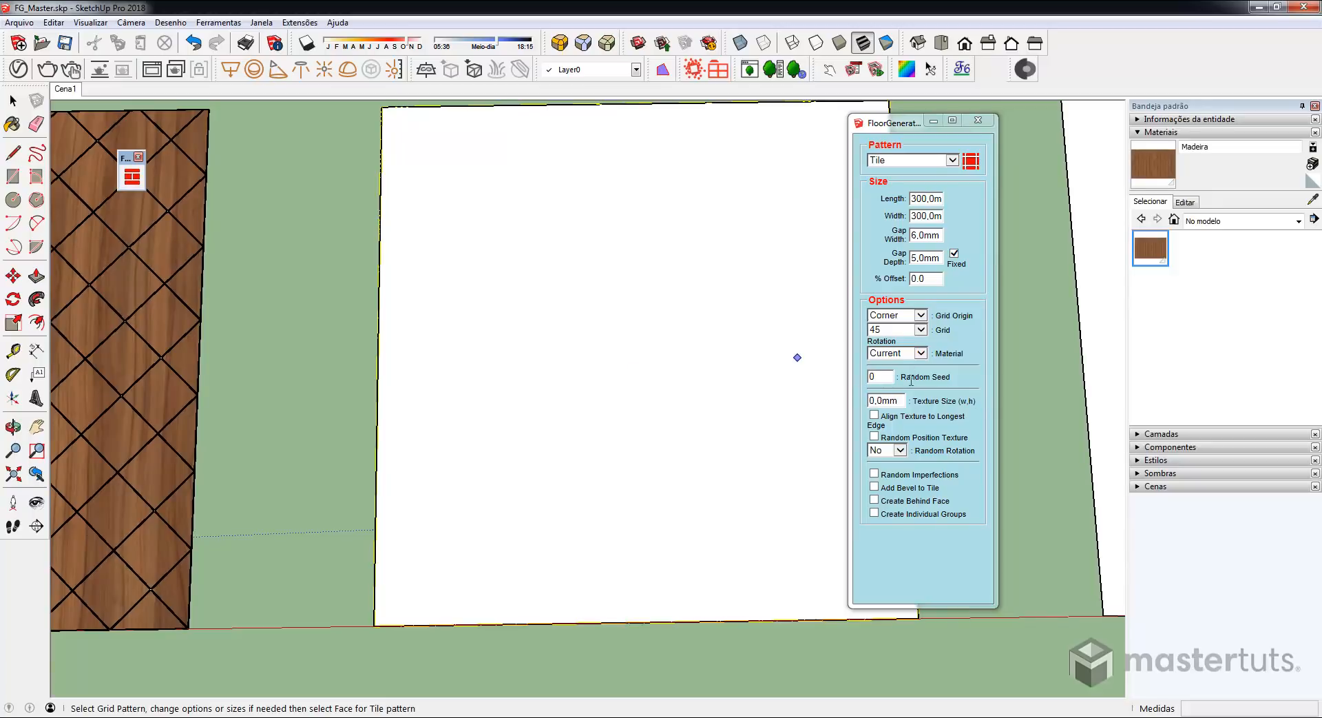
pyautogui.click(921, 330)
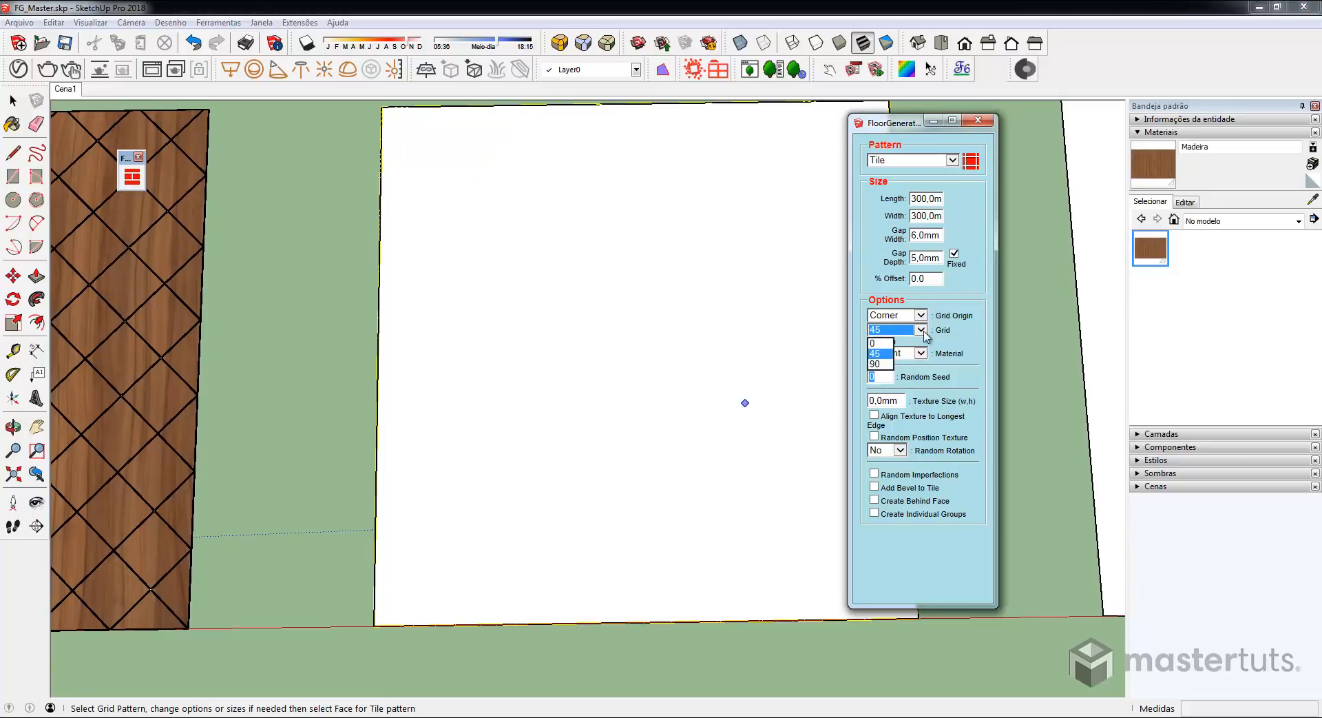
pyautogui.click(921, 330)
pyautogui.click(920, 332)
pyautogui.click(880, 343)
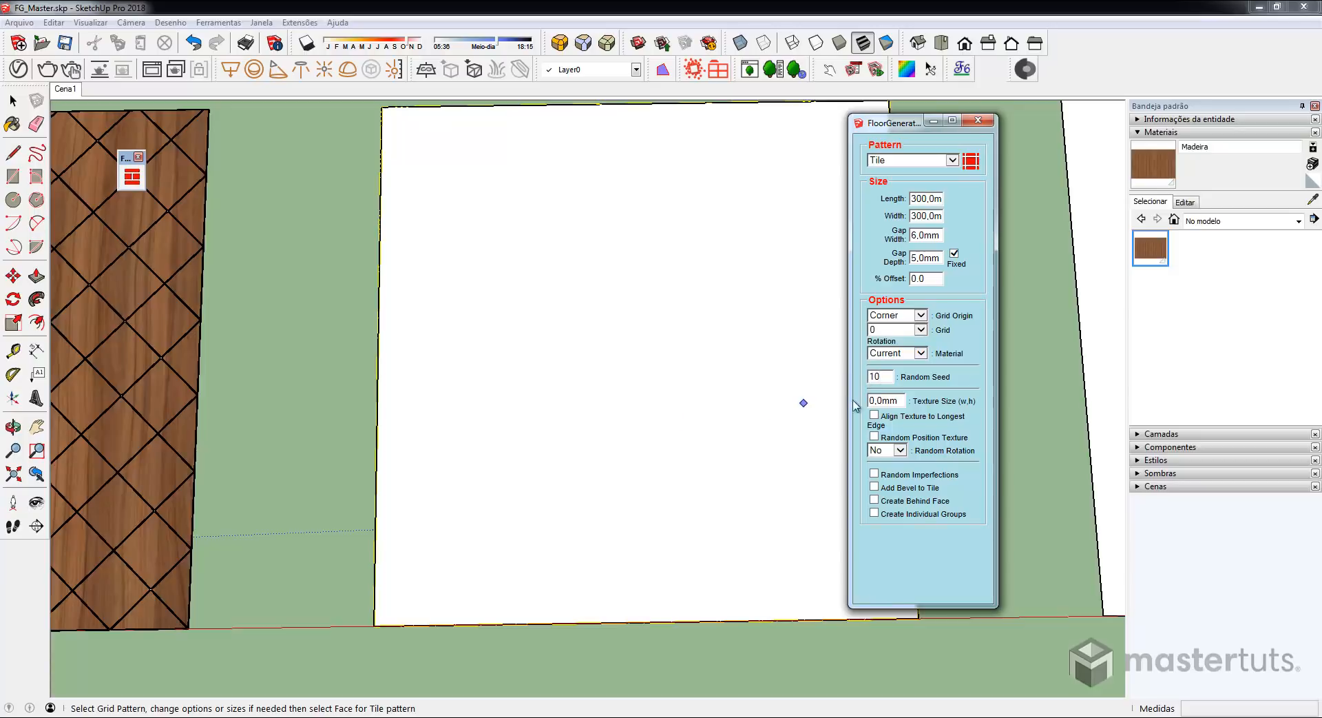
pyautogui.click(459, 540)
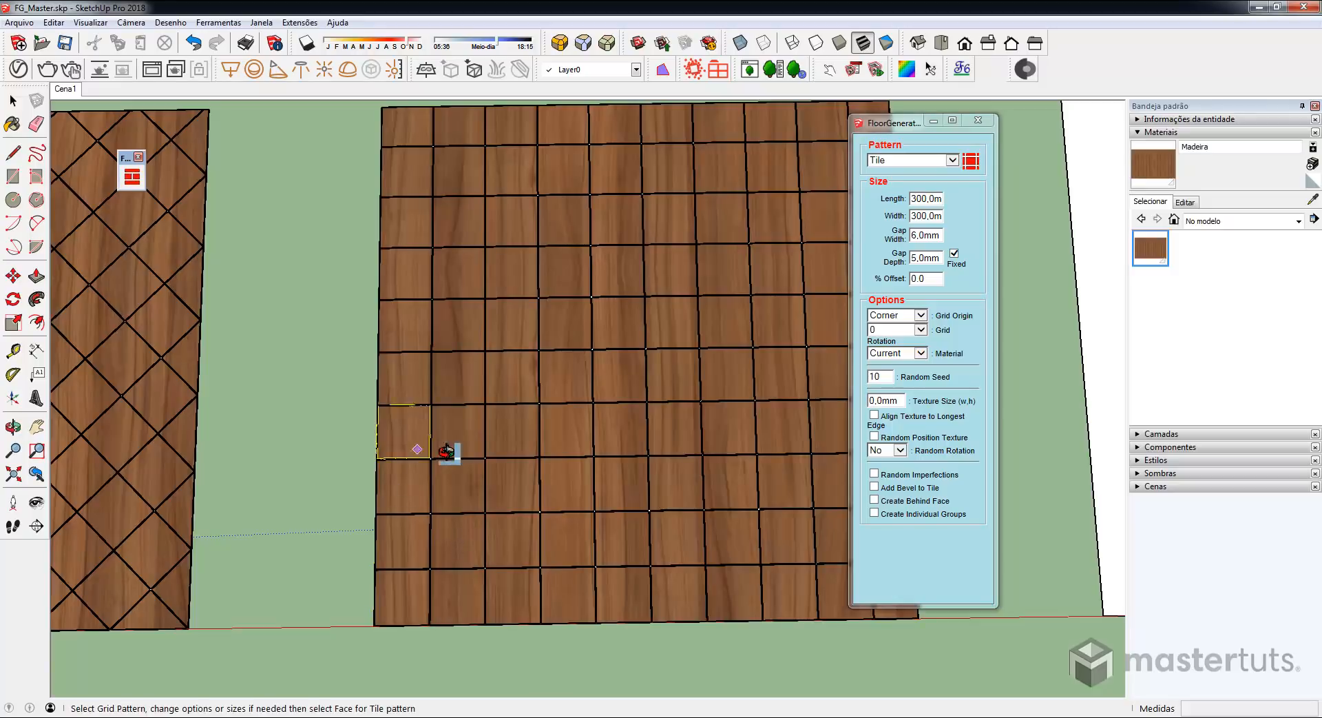
# - Reset the random seed to 0 and undo the tiles generated on the sixth face
pyautogui.scroll(-3, 448, 424)
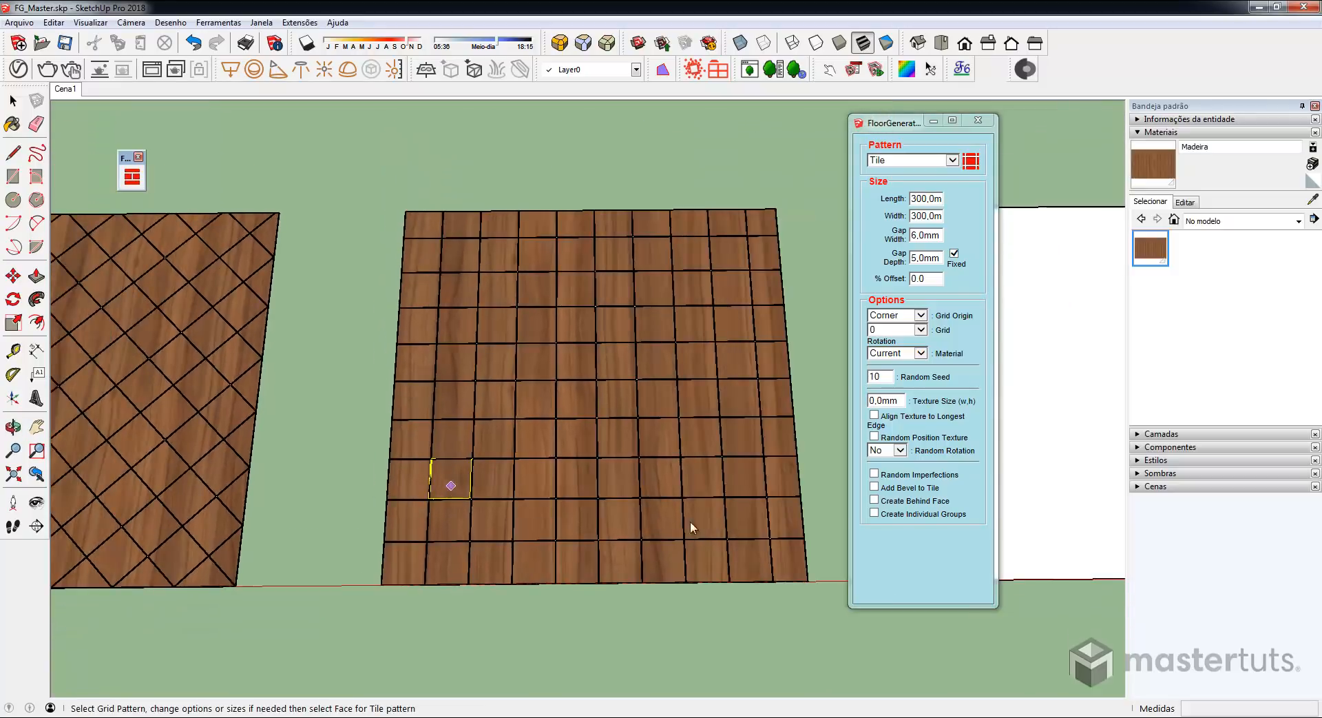
pyautogui.scroll(-8, 700, 339)
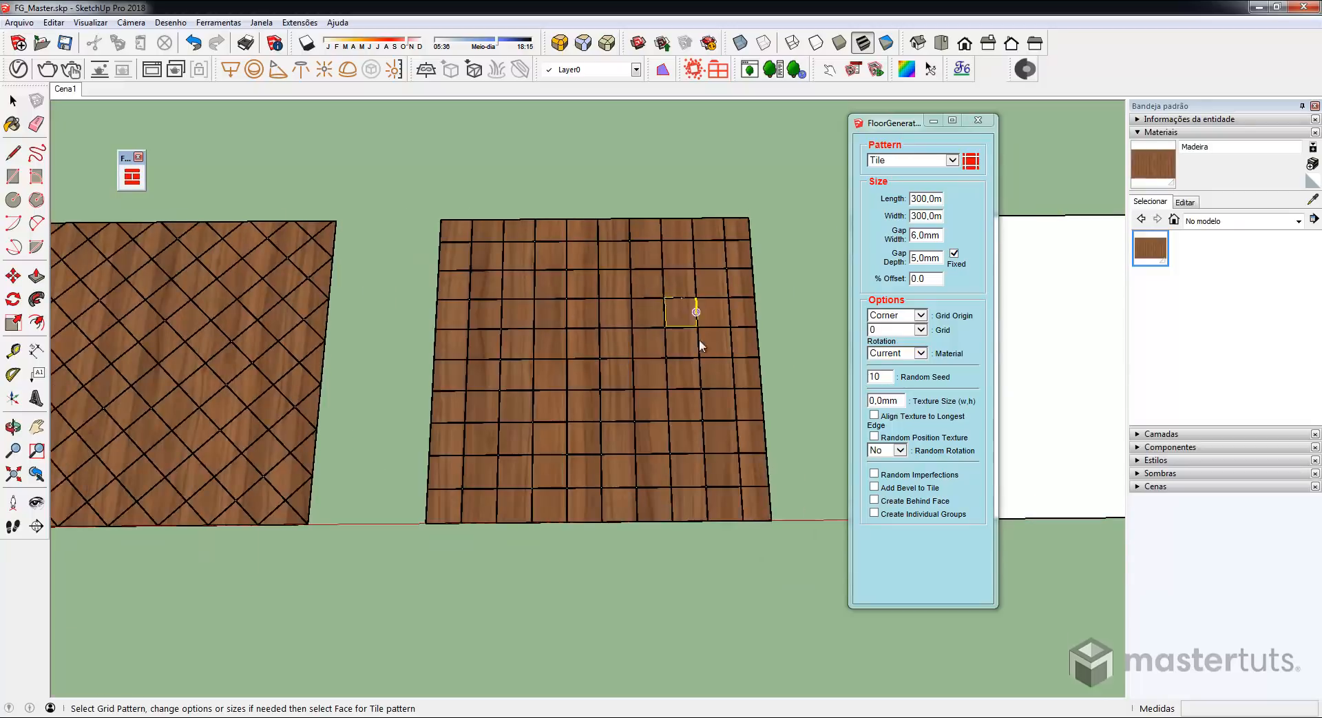
pyautogui.scroll(6, 786, 345)
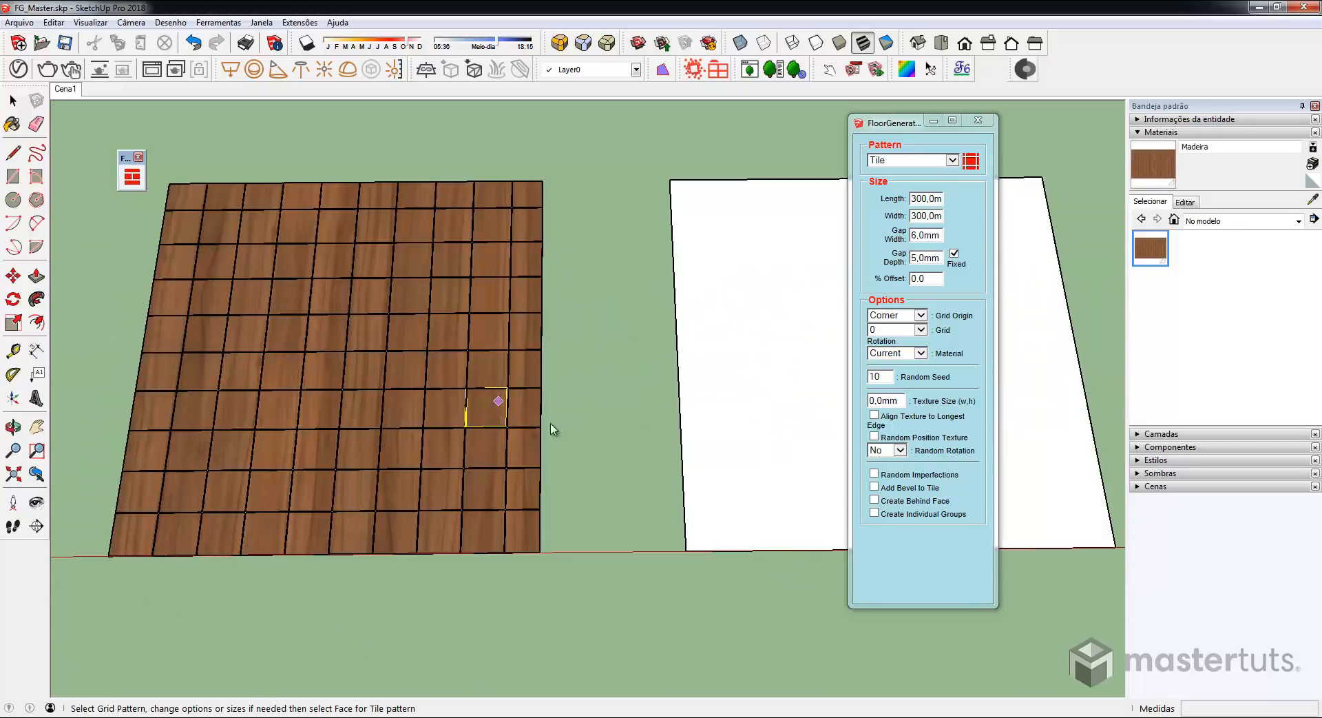
pyautogui.moveTo(888, 375); pyautogui.dragTo(864, 379)
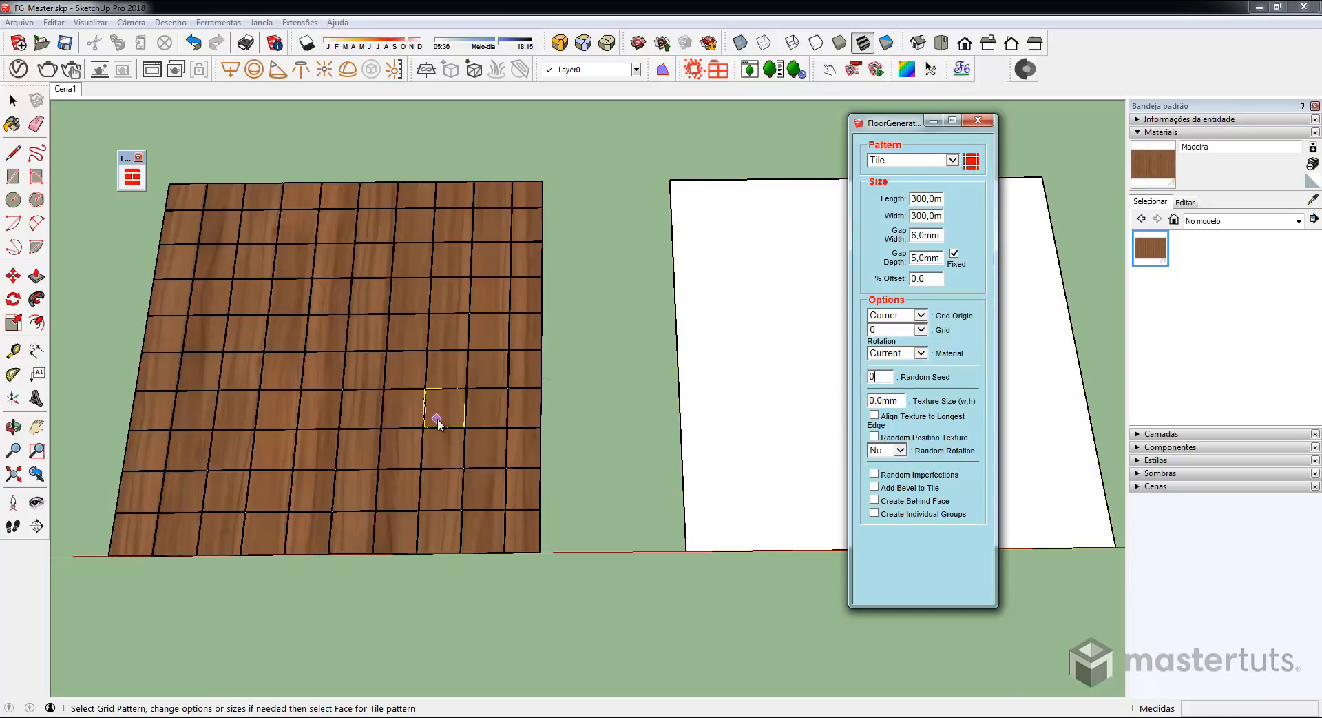
pyautogui.press('space')
pyautogui.hotkey('ctrl', 'z')
pyautogui.click(493, 379)
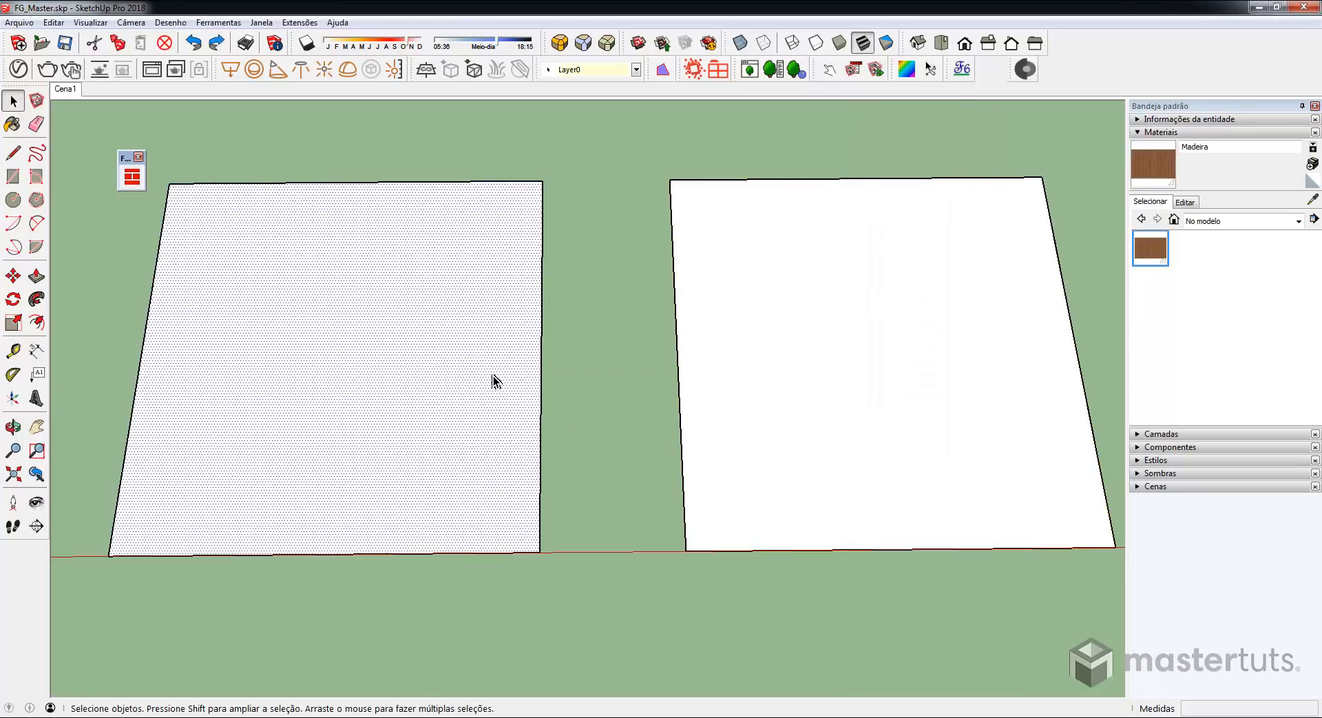
pyautogui.click(620, 253)
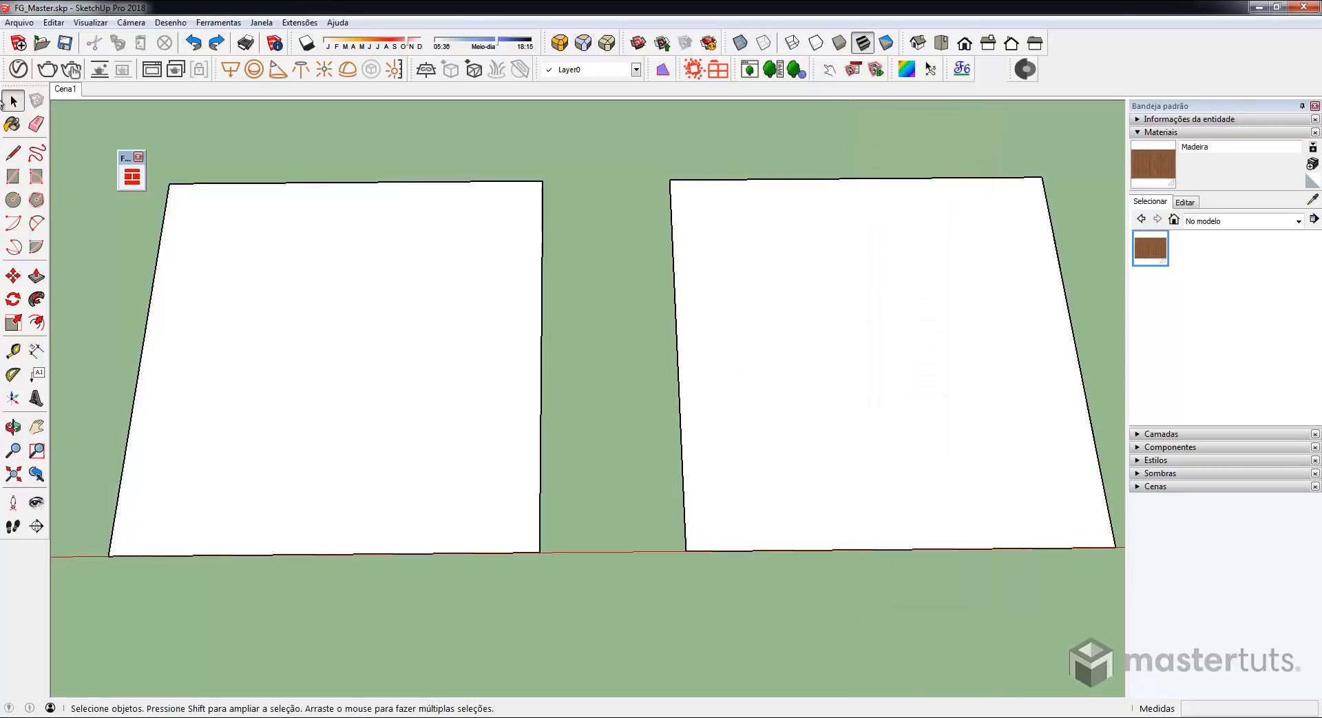
# - Set the grid rotation to 45, enable Align Texture to Longest Edge, and generate the wood tiles on the sixth face
pyautogui.click(129, 175)
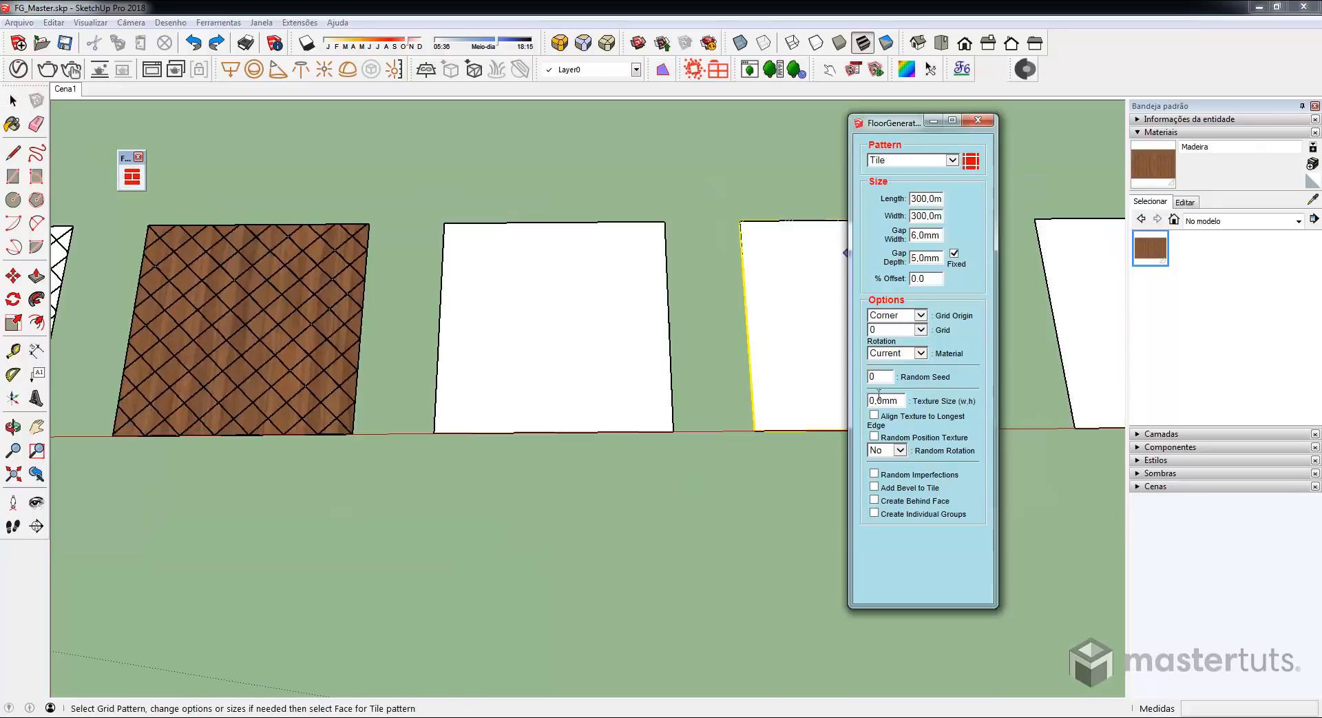
pyautogui.click(921, 330)
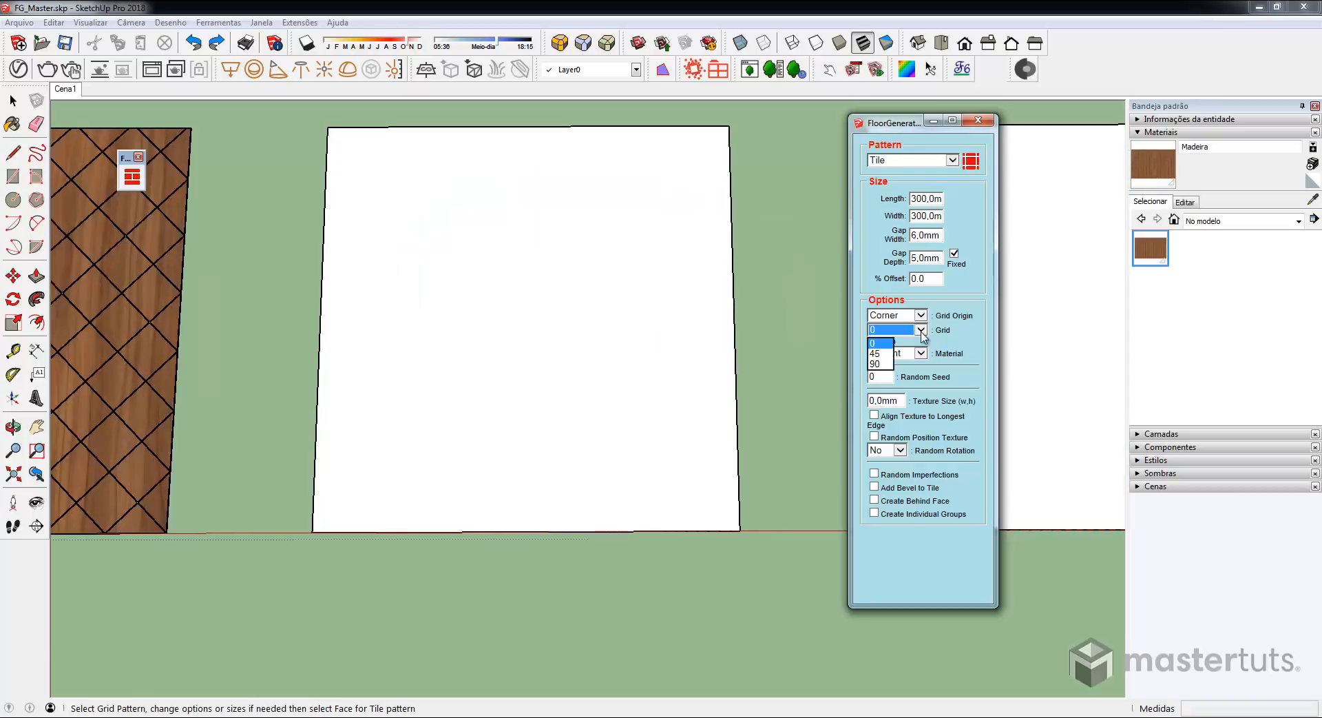
pyautogui.click(881, 353)
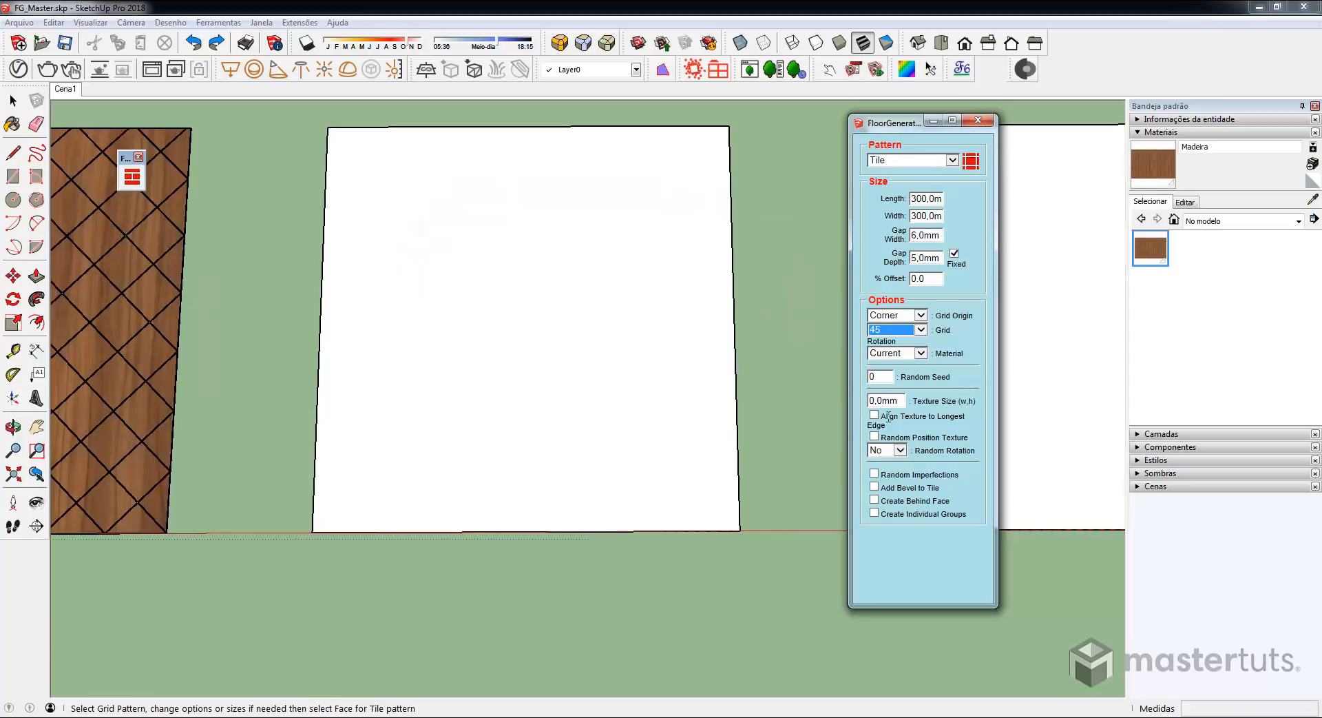
pyautogui.click(874, 415)
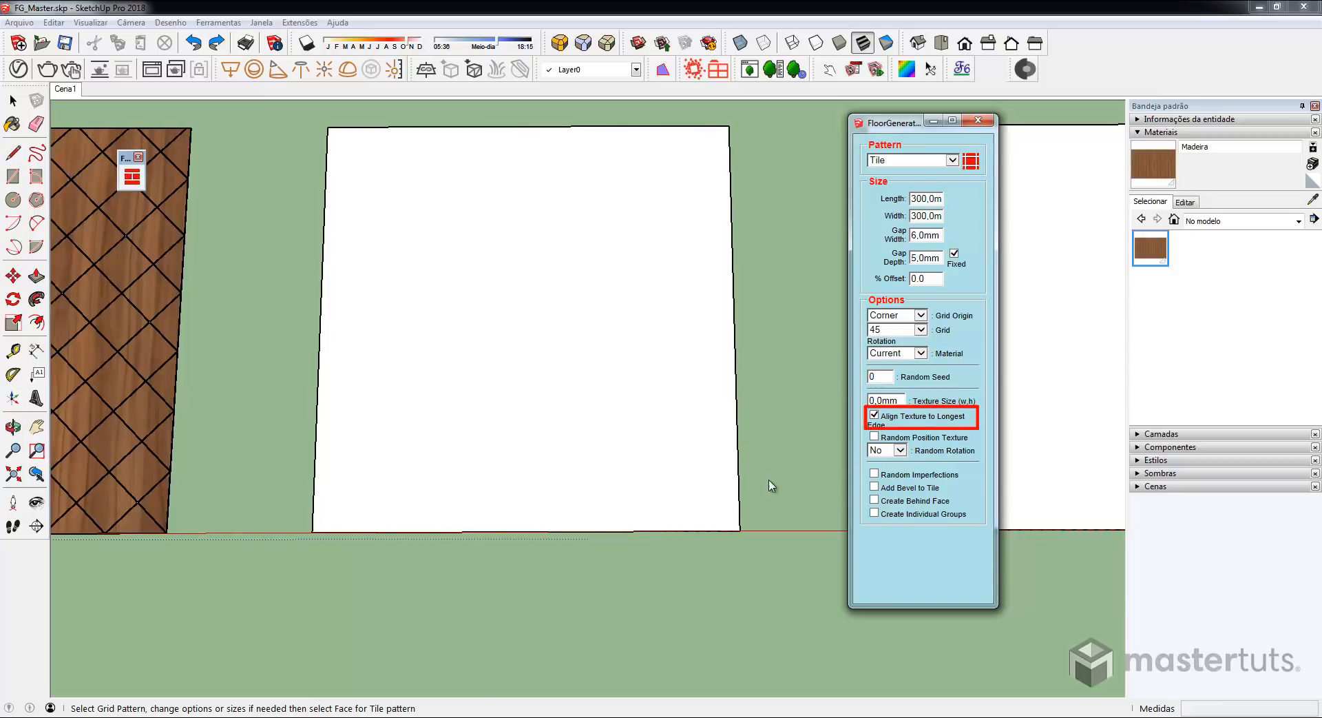
pyautogui.click(520, 333)
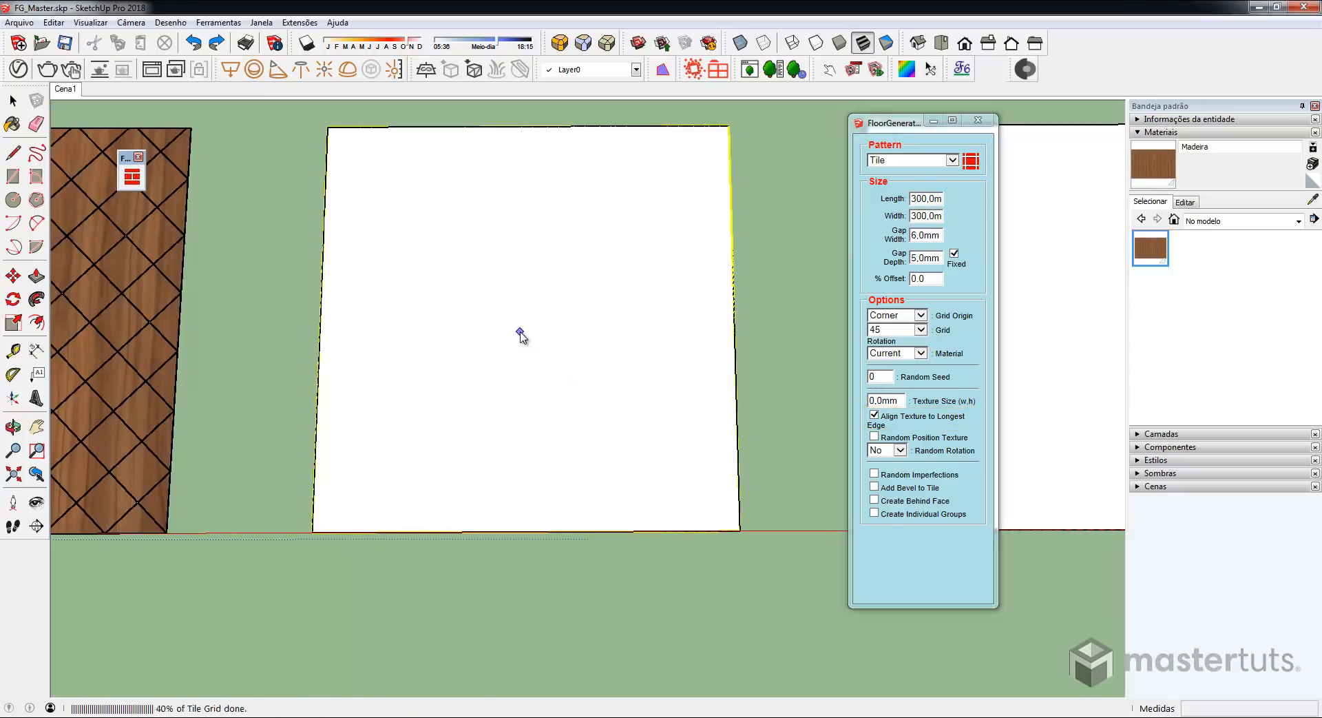
# - Examine the wood grain direction on the sixth face's tiles, up close and as a whole
pyautogui.moveTo(510, 361); pyautogui.dragTo(653, 427, button='middle')
pyautogui.scroll(6, 353, 334)
pyautogui.scroll(5, 632, 325)
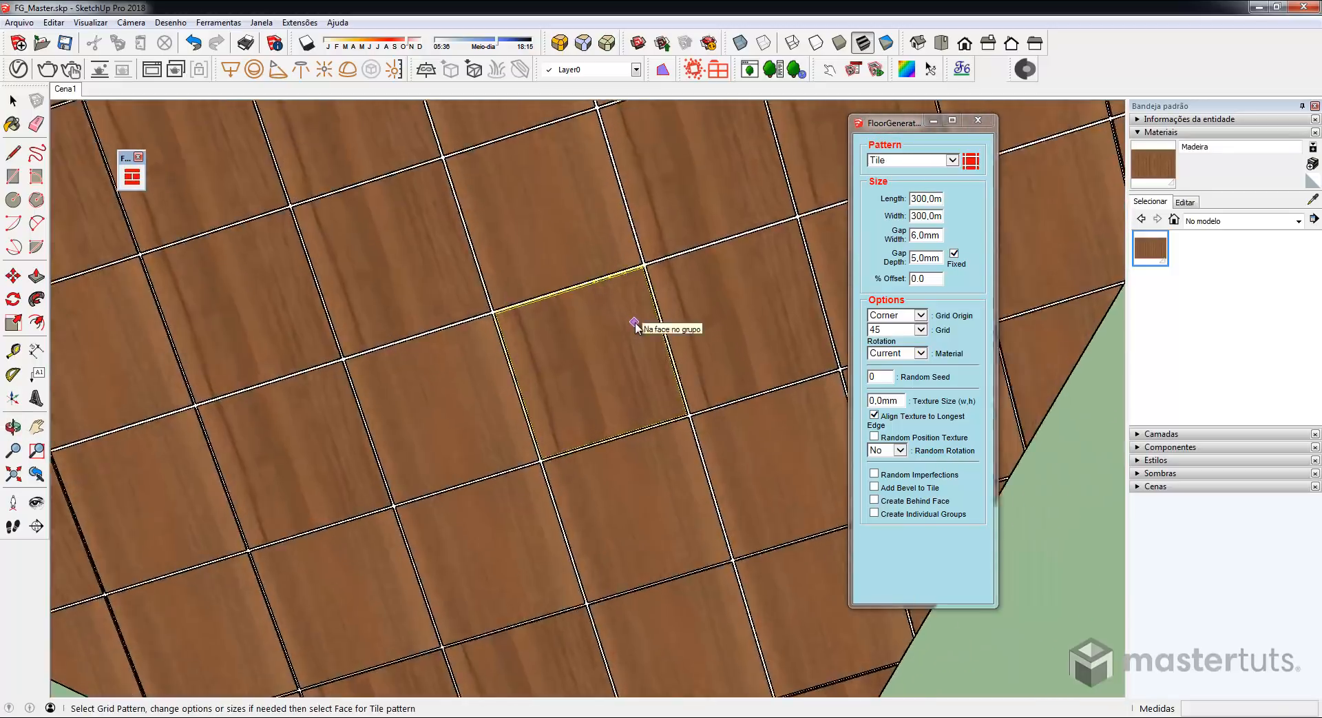
pyautogui.moveTo(635, 321); pyautogui.dragTo(453, 391, button='middle')
pyautogui.scroll(-3, 455, 393)
pyautogui.moveTo(739, 480); pyautogui.dragTo(727, 457, button='middle')
pyautogui.scroll(1, 568, 323)
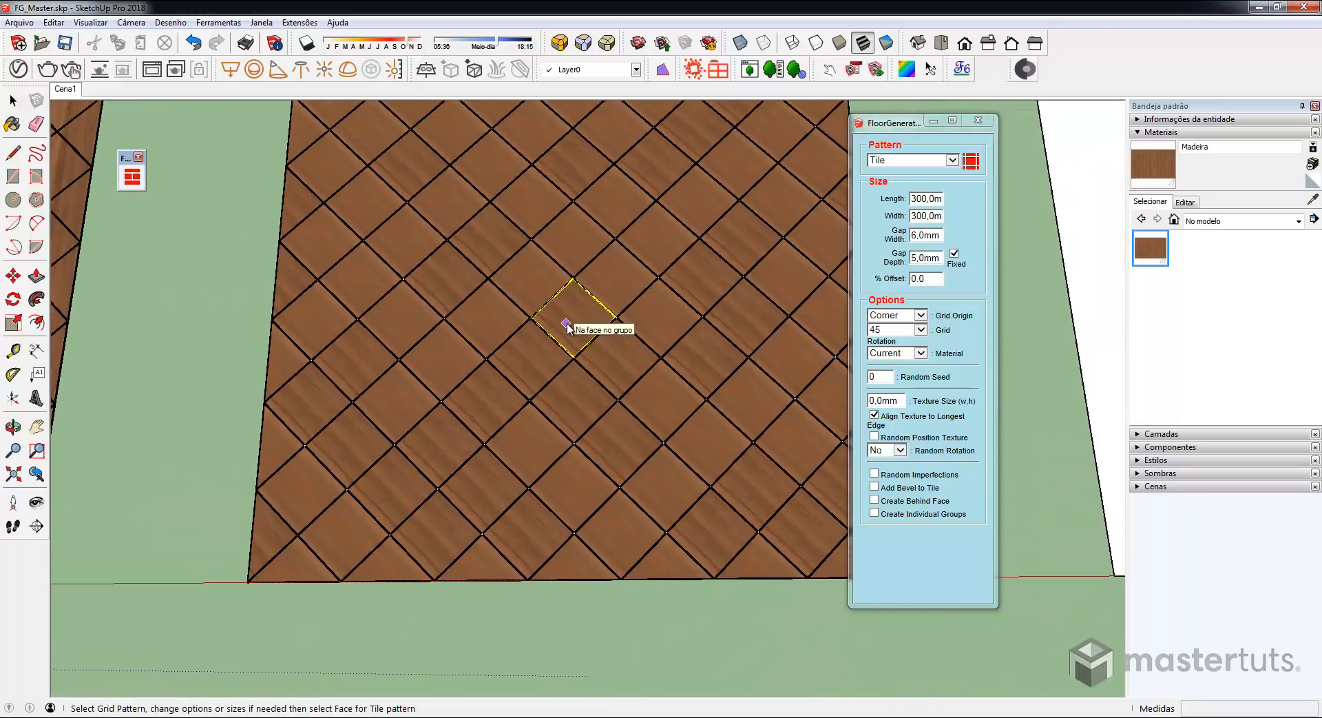
# - Enable Random Position Texture with the 1,0mm increment and generate the 45-degree wood tiles on the seventh face
pyautogui.scroll(-6, 584, 377)
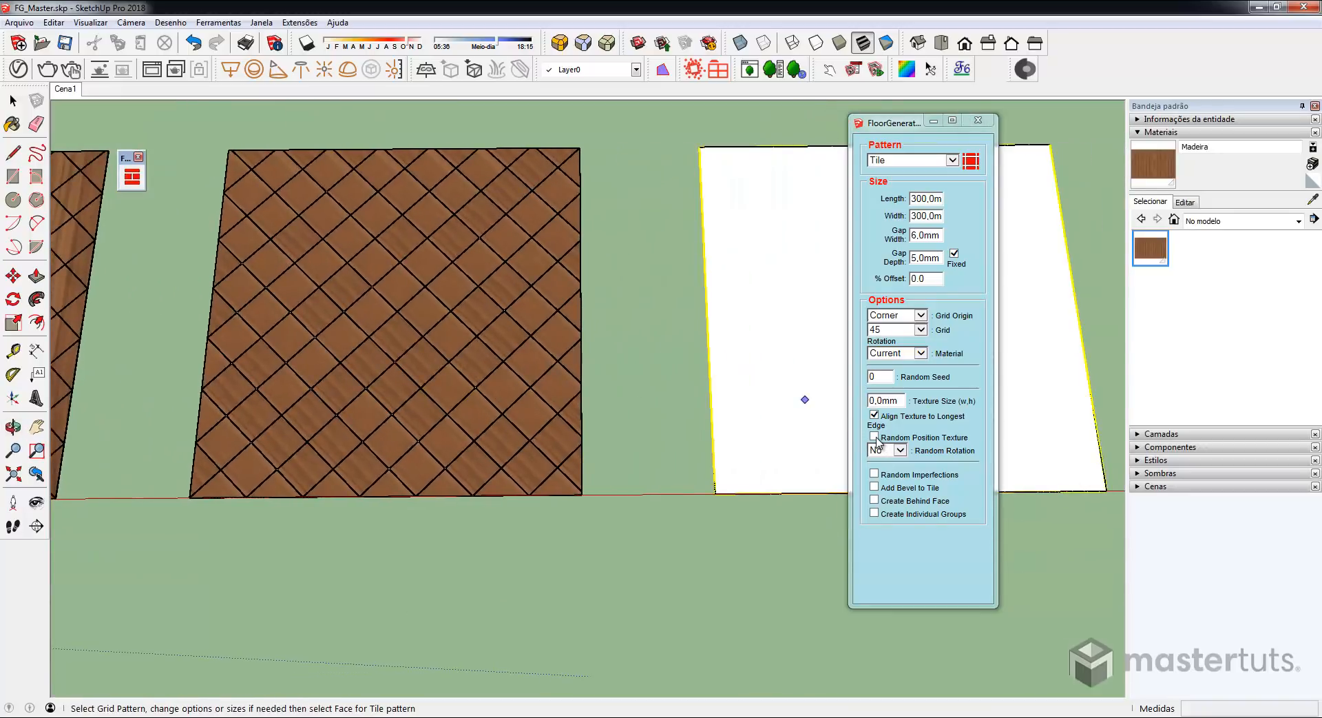
pyautogui.click(876, 437)
pyautogui.keyDown('shift'); pyautogui.moveTo(676, 408); pyautogui.dragTo(326, 434, button='middle'); pyautogui.keyUp('shift')
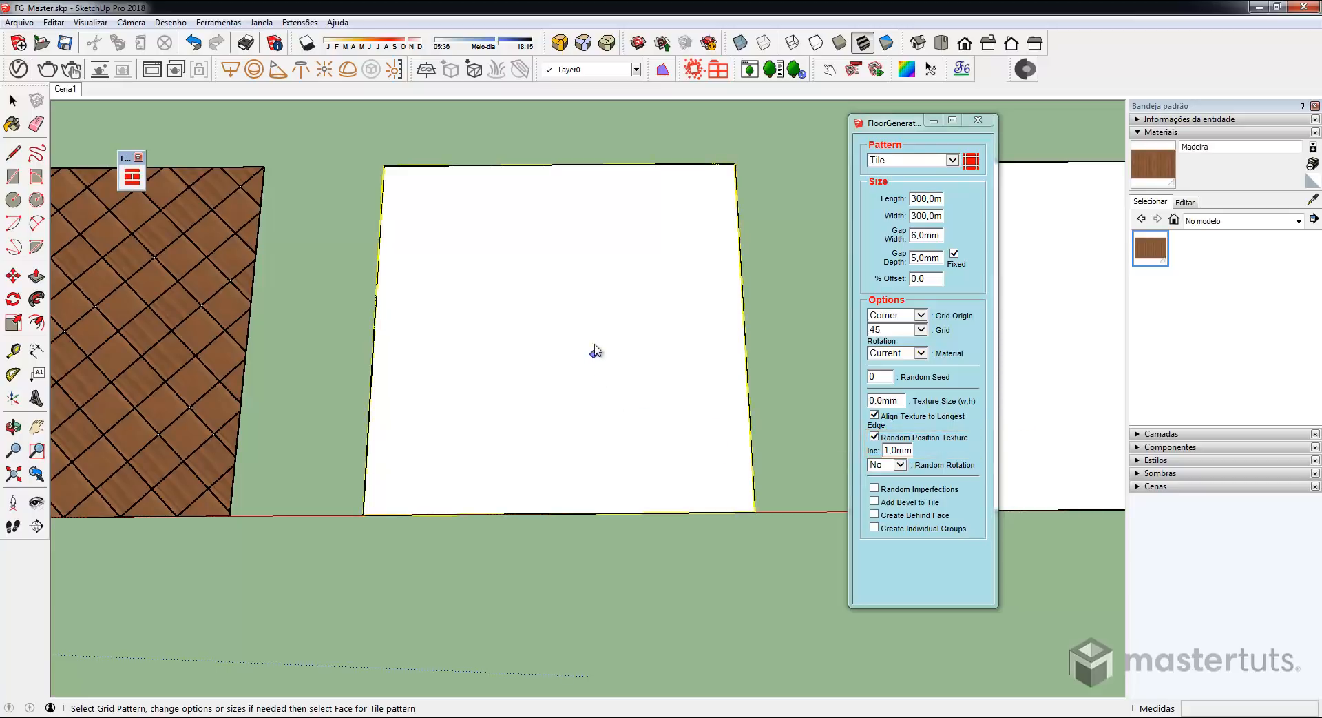
pyautogui.click(595, 346)
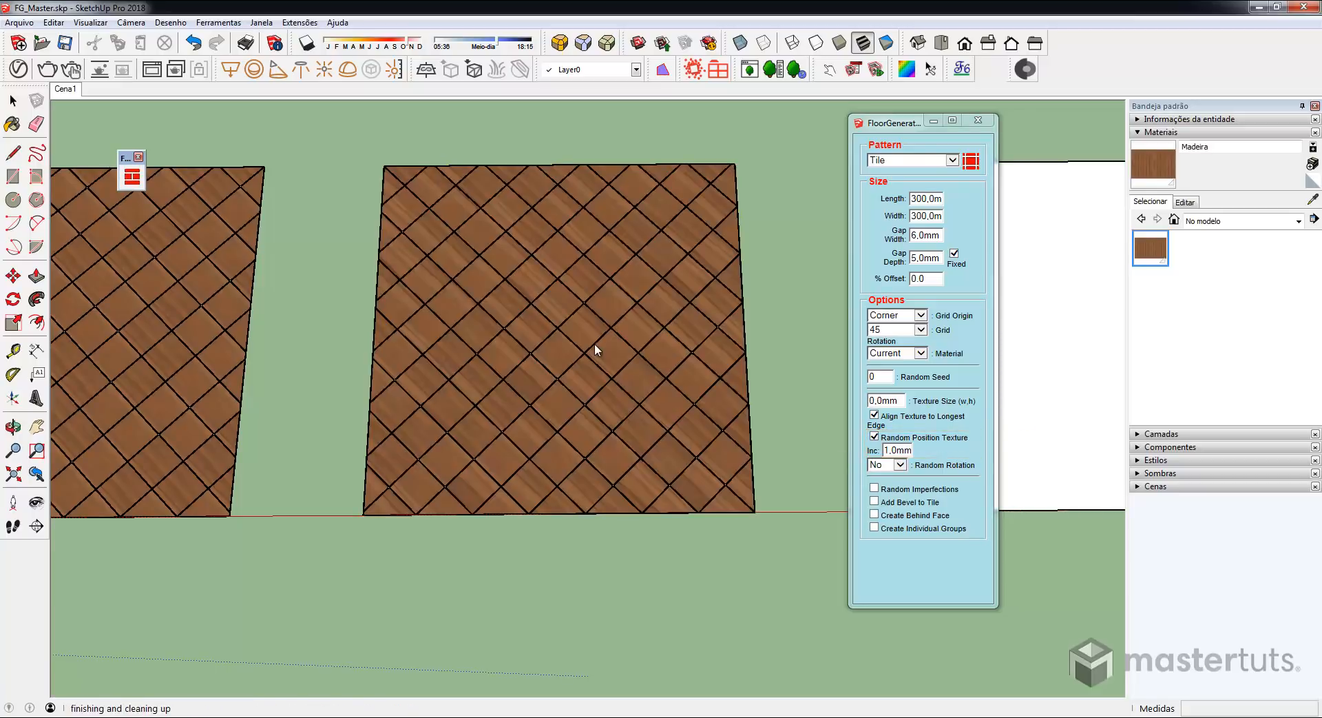
# - Compare the texture placement on the sixth and seventh faces, and inspect the seventh face's tiles up close
pyautogui.keyDown('shift'); pyautogui.moveTo(607, 365); pyautogui.dragTo(808, 387, button='middle'); pyautogui.keyUp('shift')
pyautogui.scroll(-2, 626, 354)
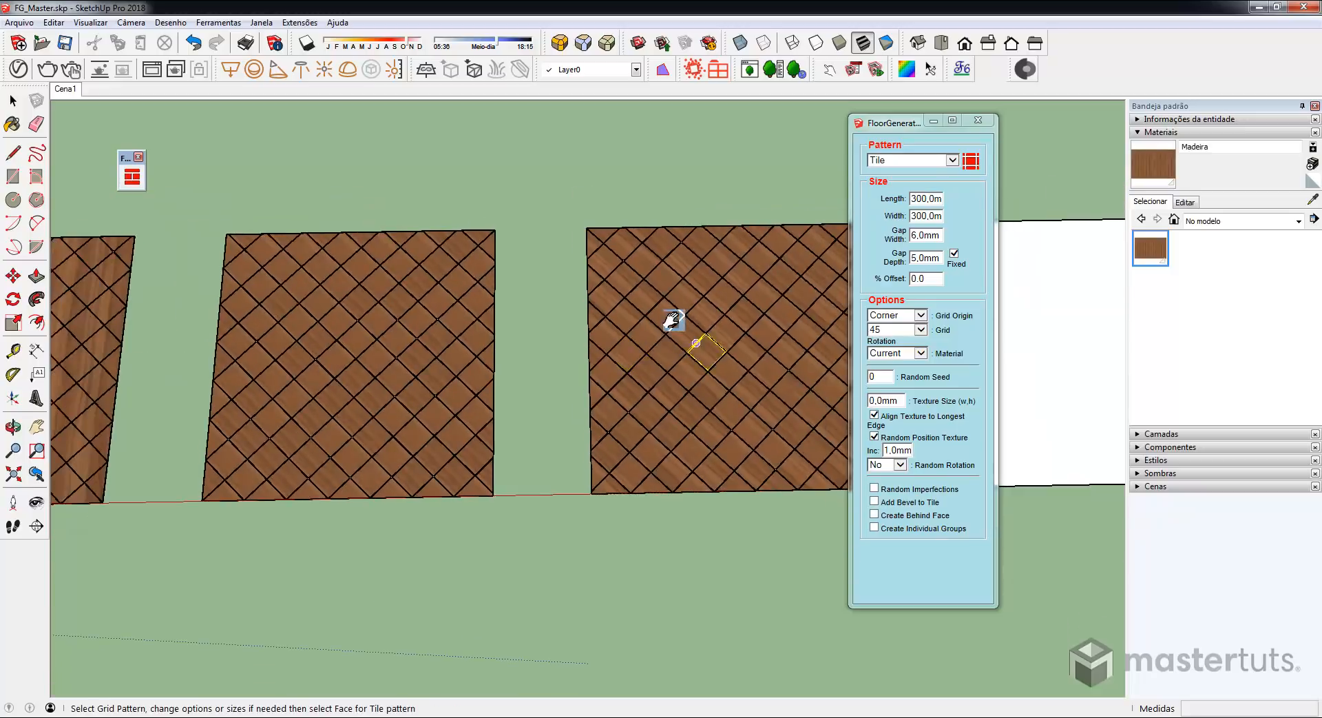
pyautogui.moveTo(674, 319); pyautogui.dragTo(590, 254, button='middle')
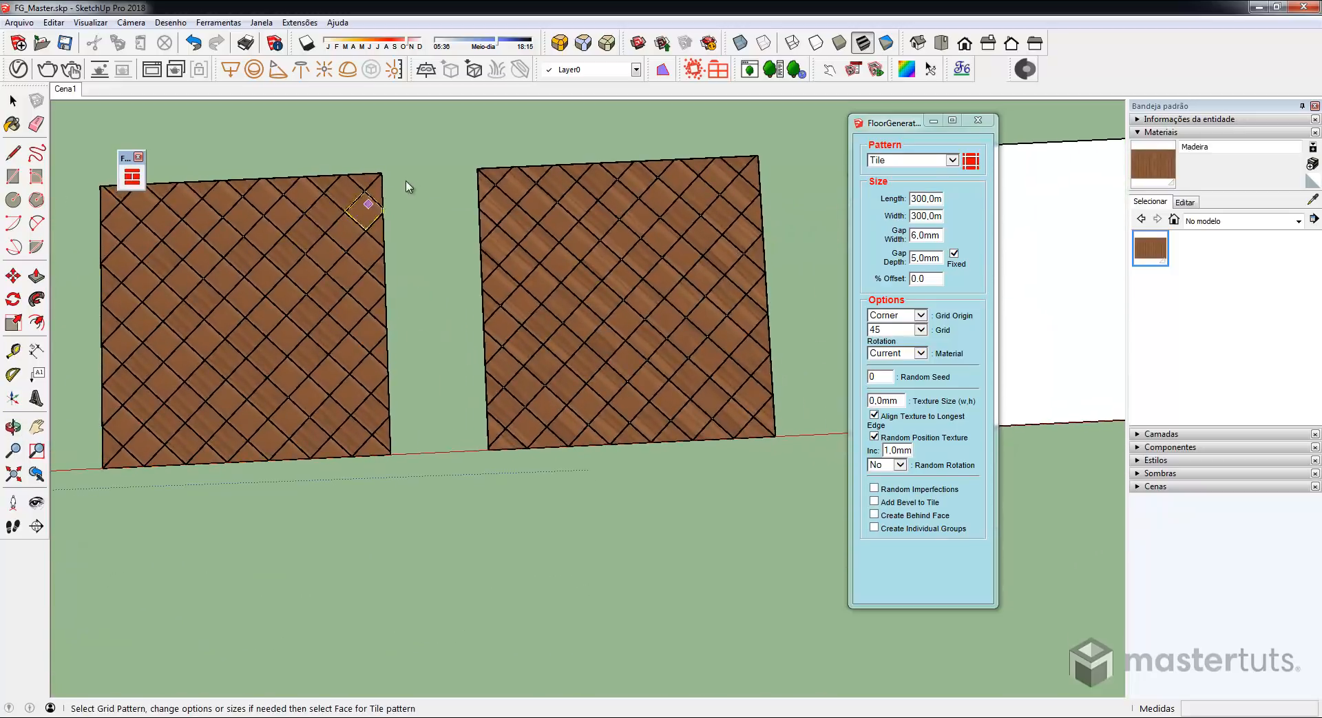
pyautogui.moveTo(717, 260); pyautogui.dragTo(691, 268, button='middle')
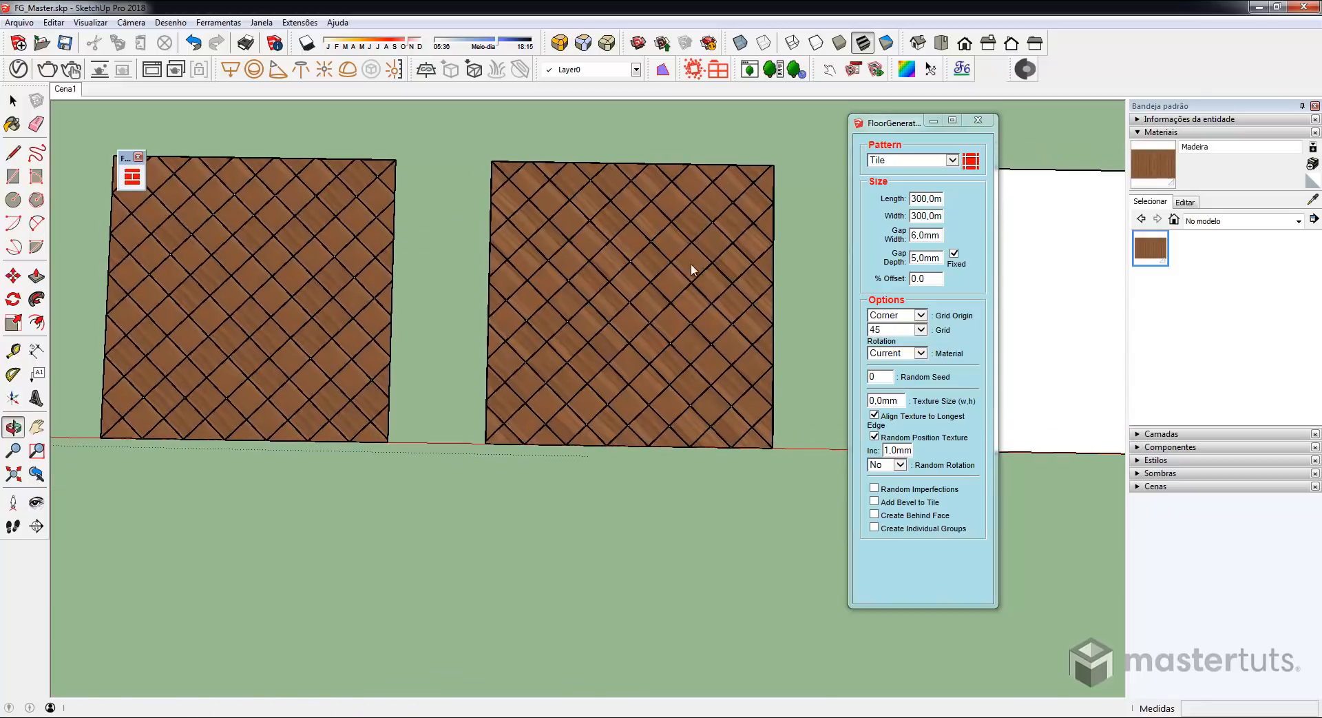
pyautogui.scroll(10, 599, 262)
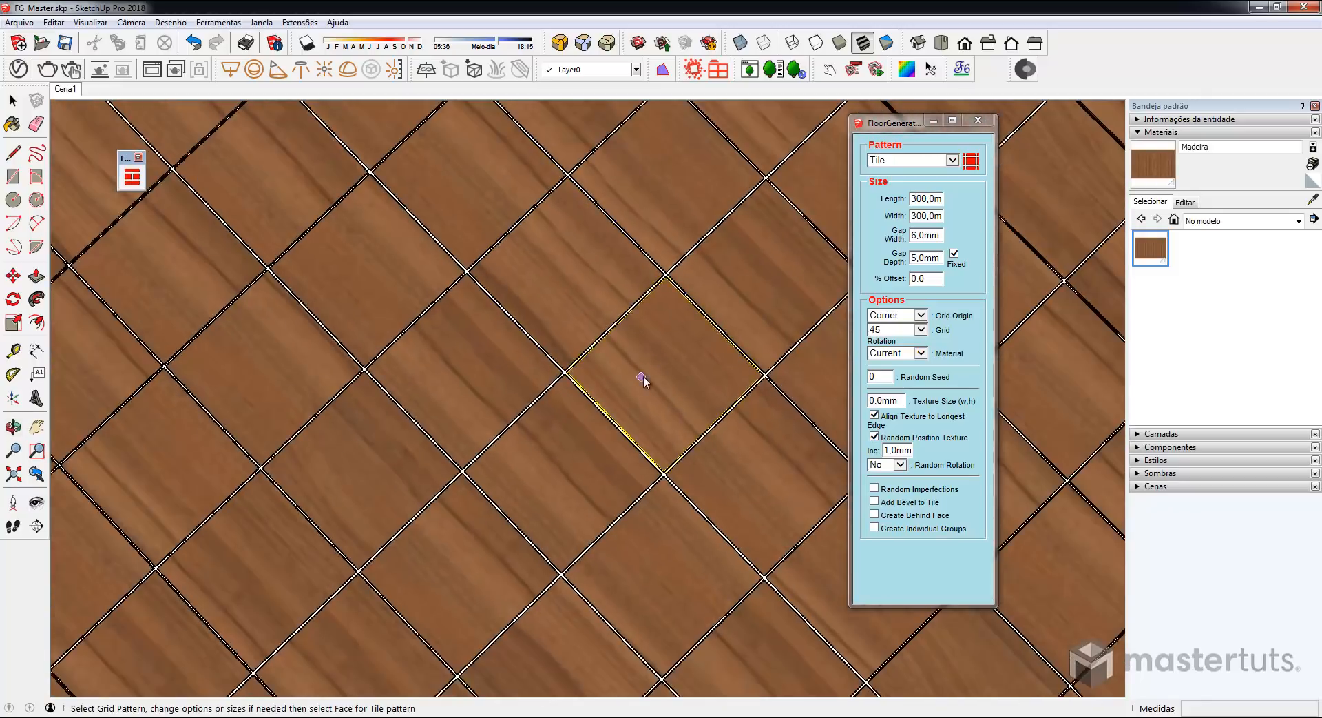
pyautogui.scroll(-10, 643, 378)
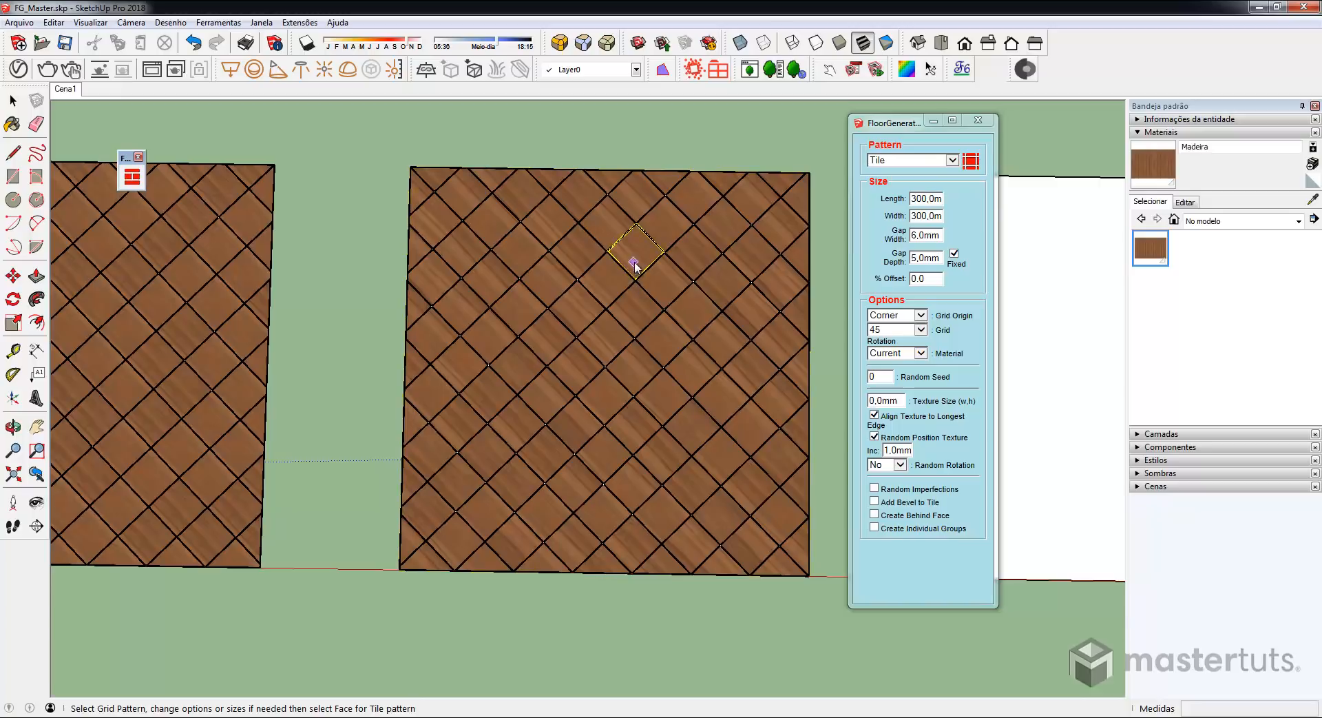
pyautogui.scroll(4, 630, 262)
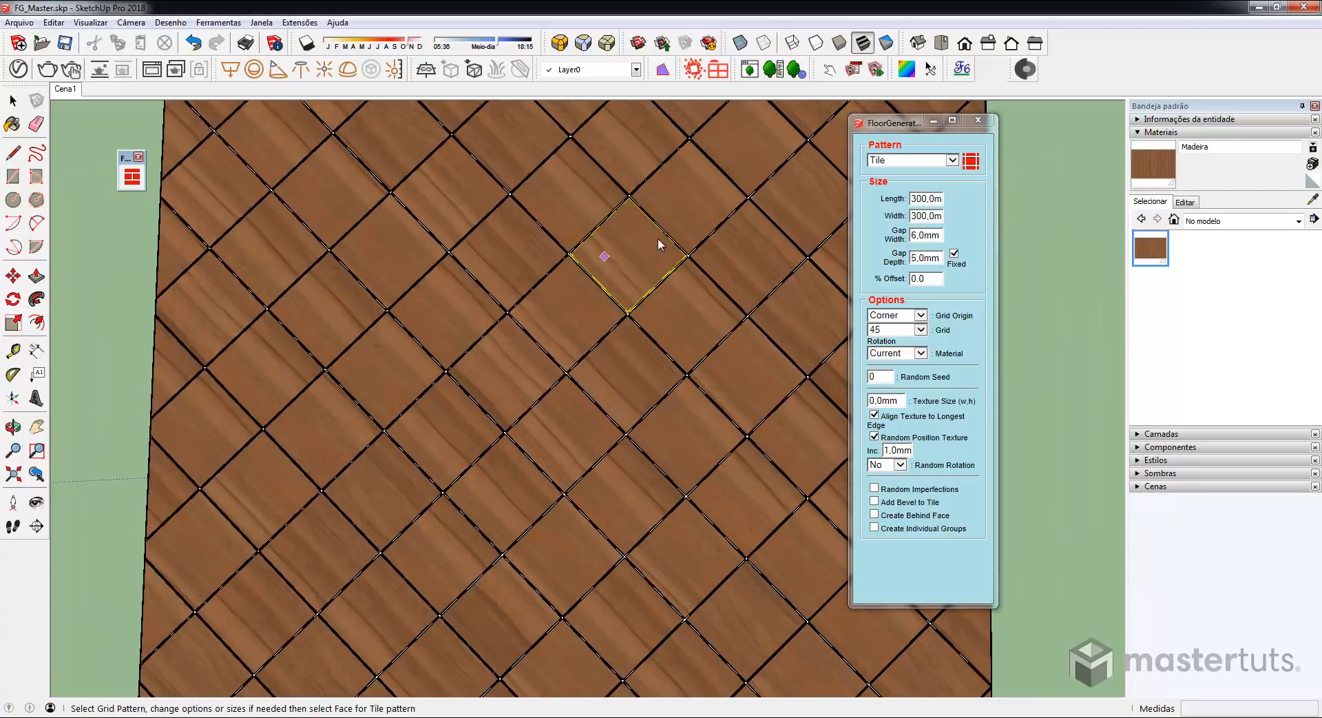
pyautogui.scroll(-1, 480, 282)
pyautogui.scroll(-3, 483, 284)
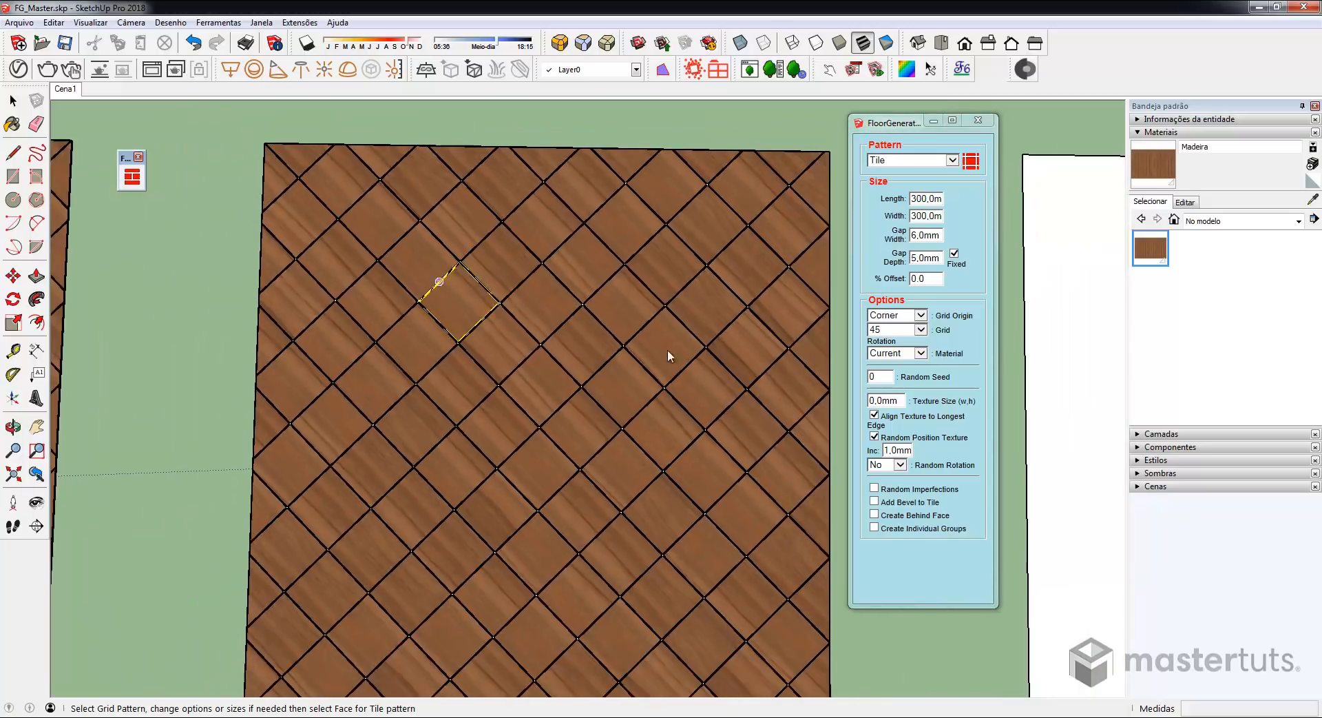
pyautogui.moveTo(465, 295)
pyautogui.mouseDown(button='middle')
pyautogui.moveTo(490, 296)
pyautogui.moveTo(522, 410)
pyautogui.mouseUp(button='middle')
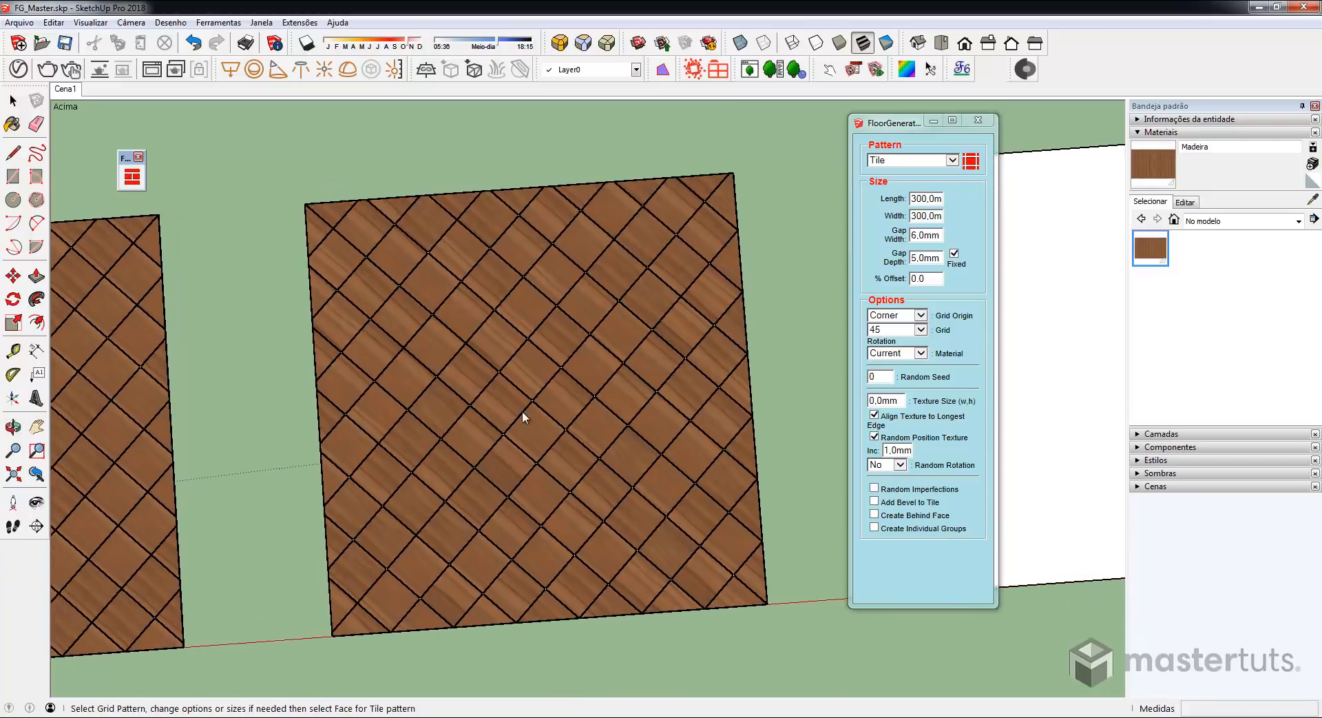
# - Set the random texture rotation to 45 and generate the wood tiles on the eighth face
pyautogui.click(882, 471)
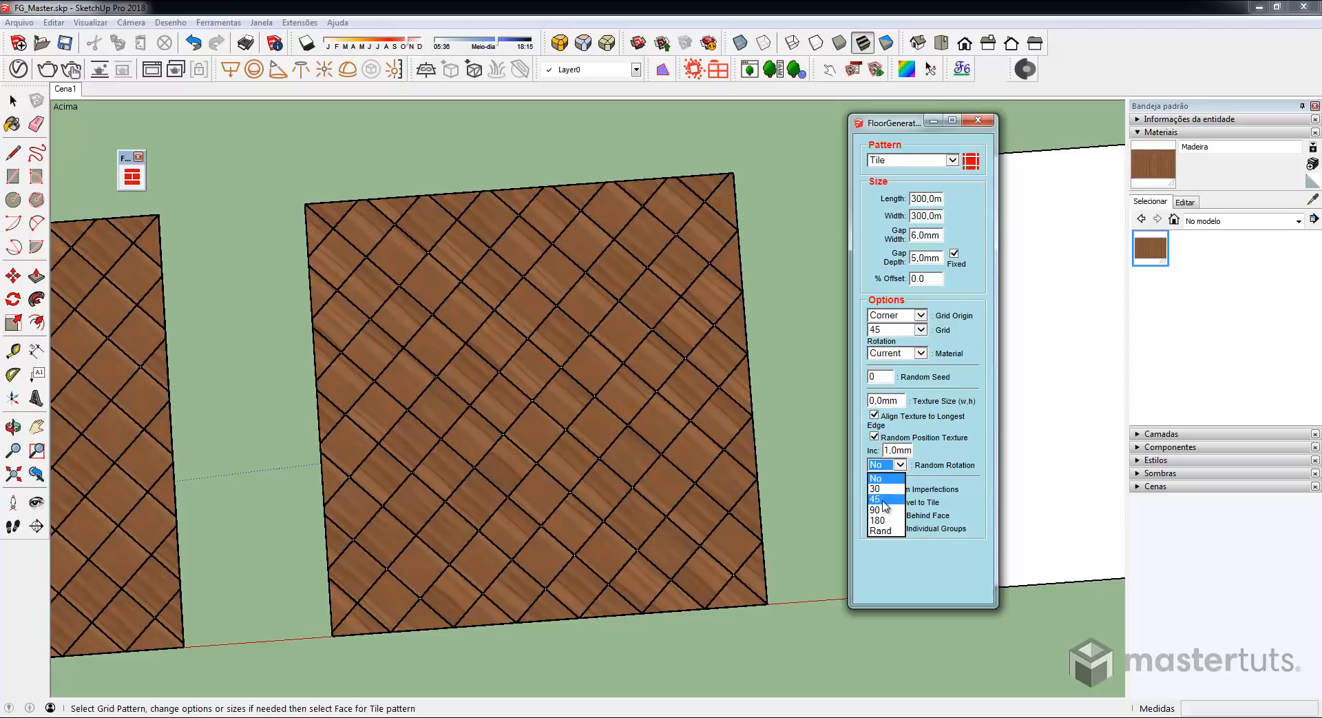
pyautogui.click(882, 499)
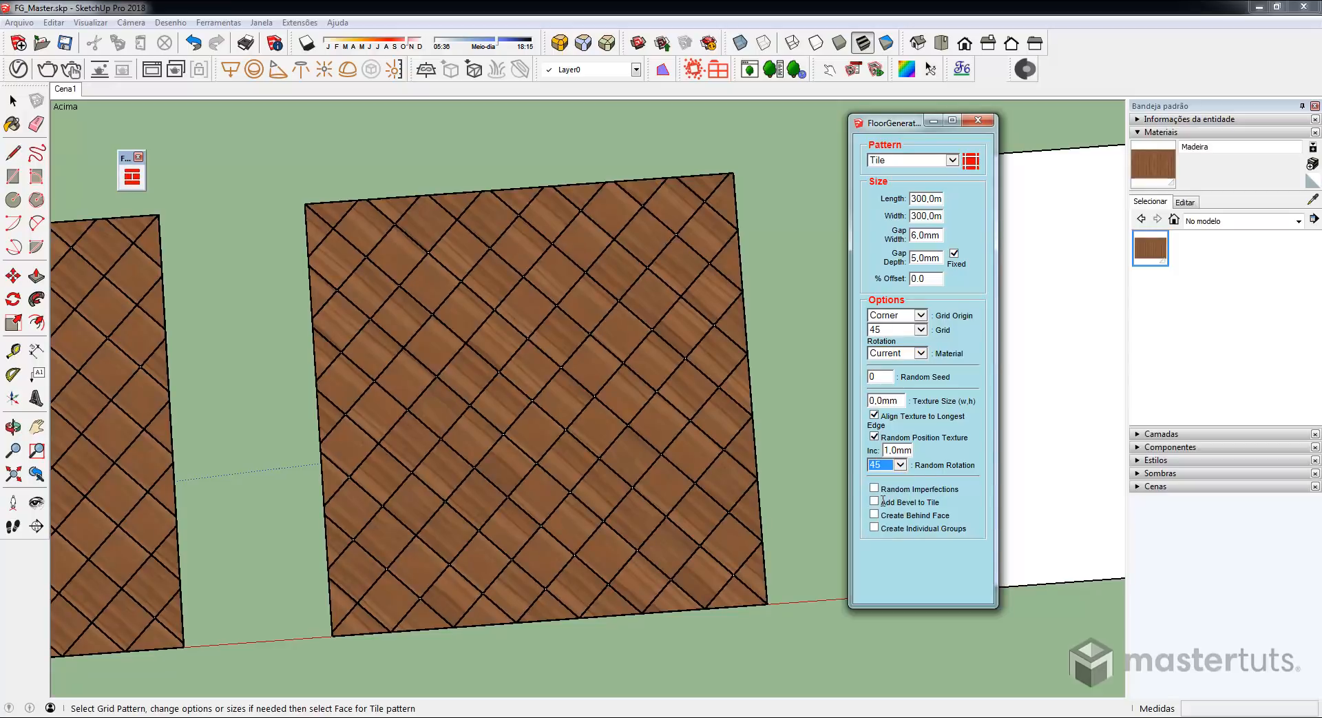
pyautogui.click(1052, 408)
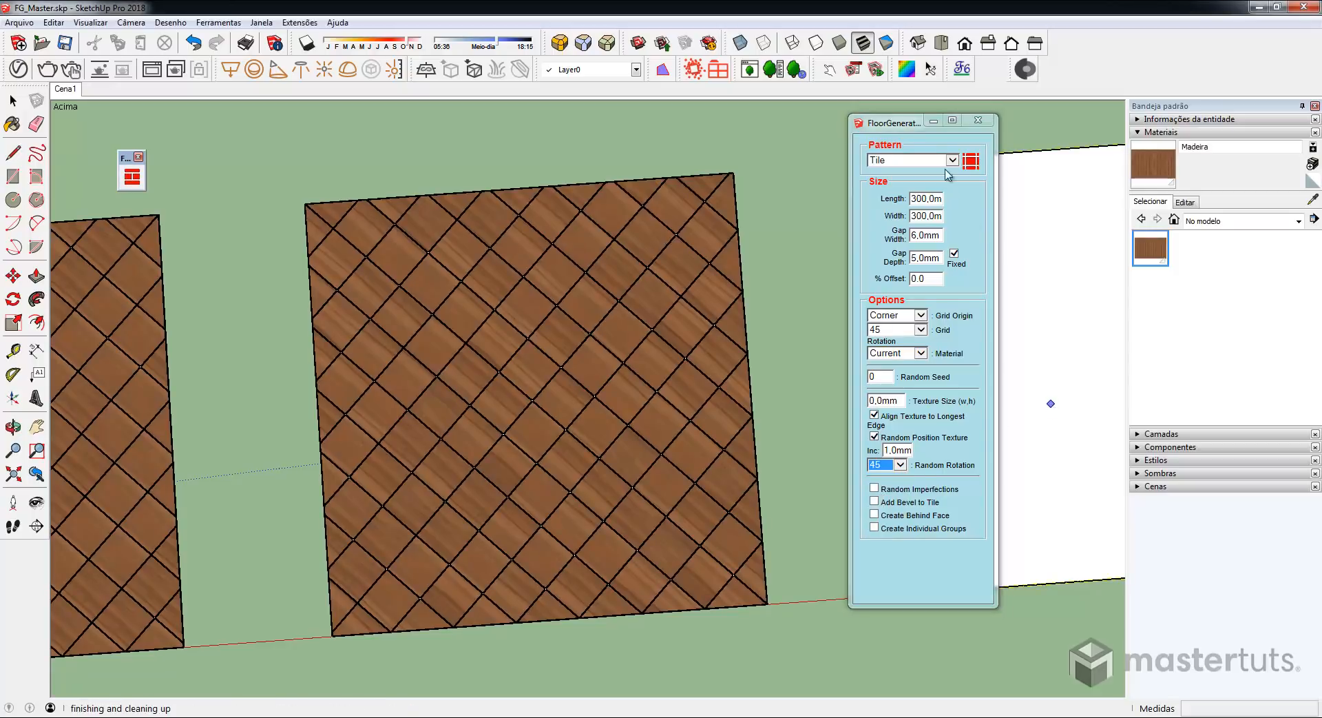
# - Move the FloorGenerator dialog away from the eighth face and examine how the grain direction varies between its tiles
pyautogui.moveTo(885, 123); pyautogui.dragTo(510, 143)
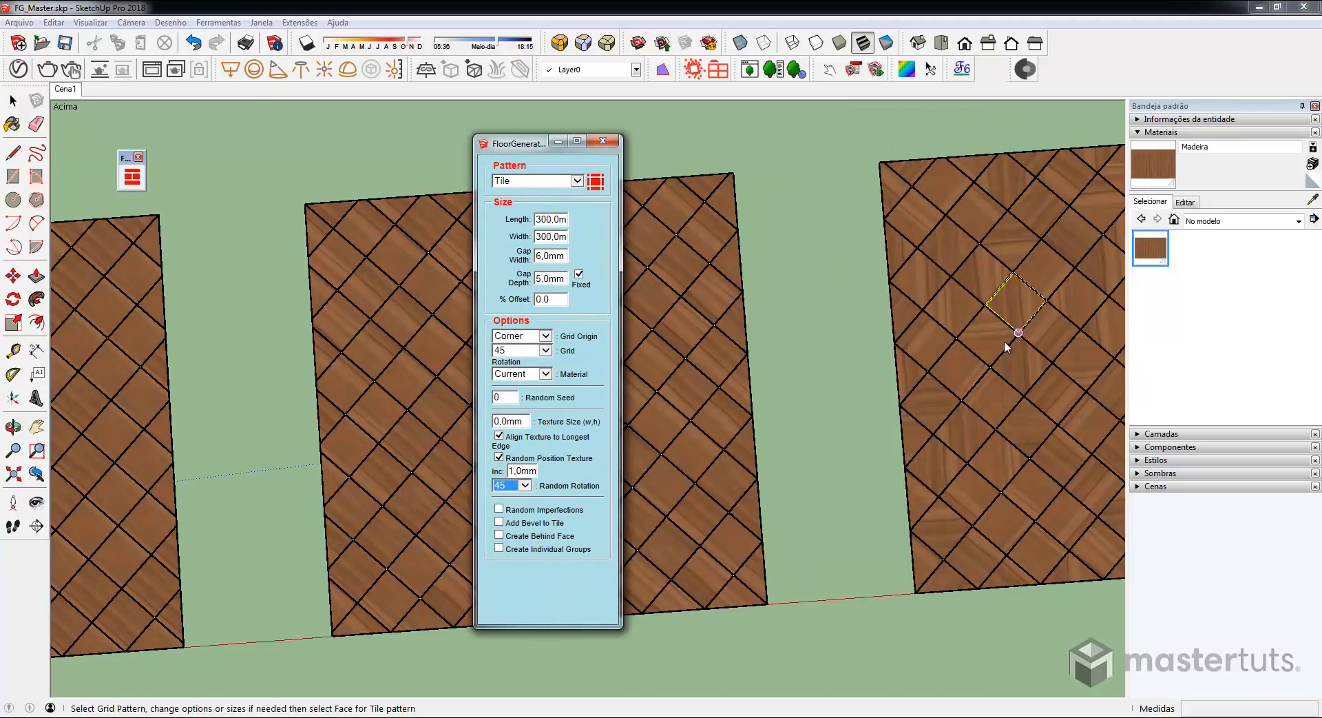
pyautogui.moveTo(1016, 345)
pyautogui.mouseDown(button='middle')
pyautogui.moveTo(738, 342)
pyautogui.moveTo(1045, 434)
pyautogui.moveTo(959, 218)
pyautogui.mouseUp(button='middle')
pyautogui.moveTo(956, 340)
pyautogui.mouseDown(button='middle')
pyautogui.moveTo(944, 324)
pyautogui.moveTo(978, 374)
pyautogui.moveTo(968, 389)
pyautogui.mouseUp(button='middle')
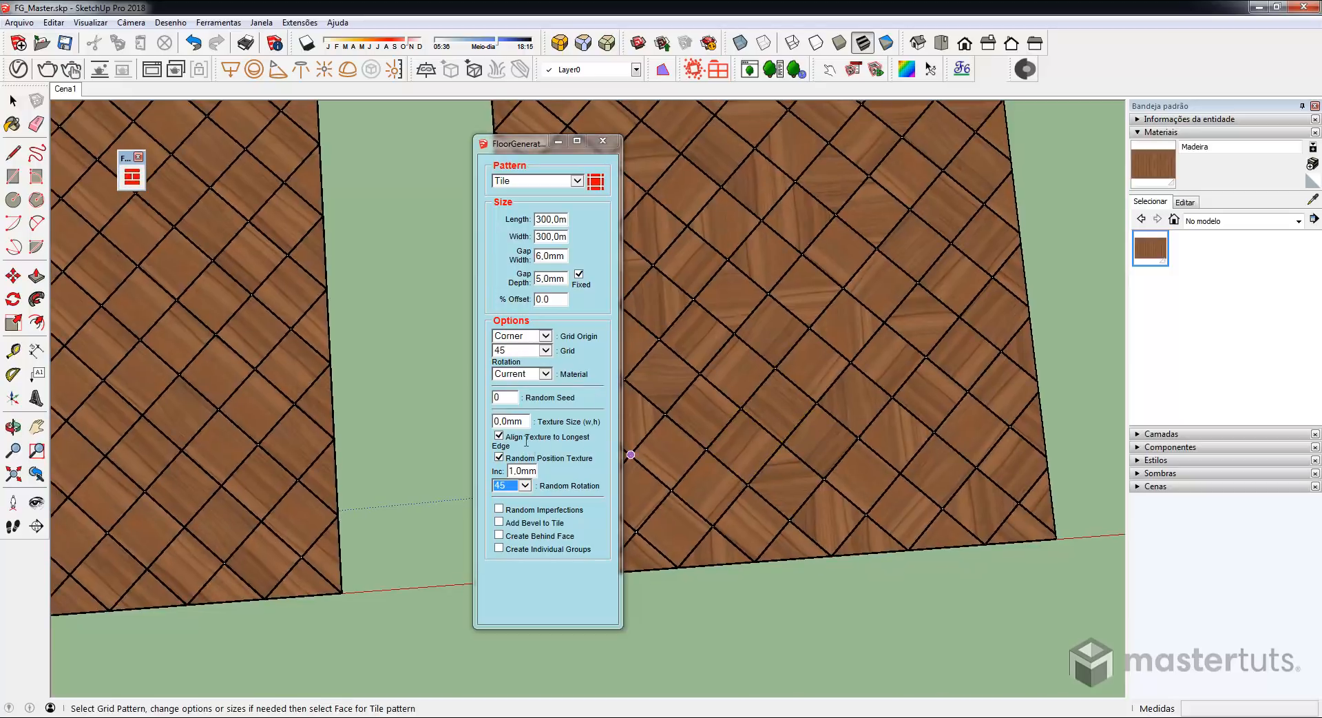
pyautogui.scroll(4, 851, 433)
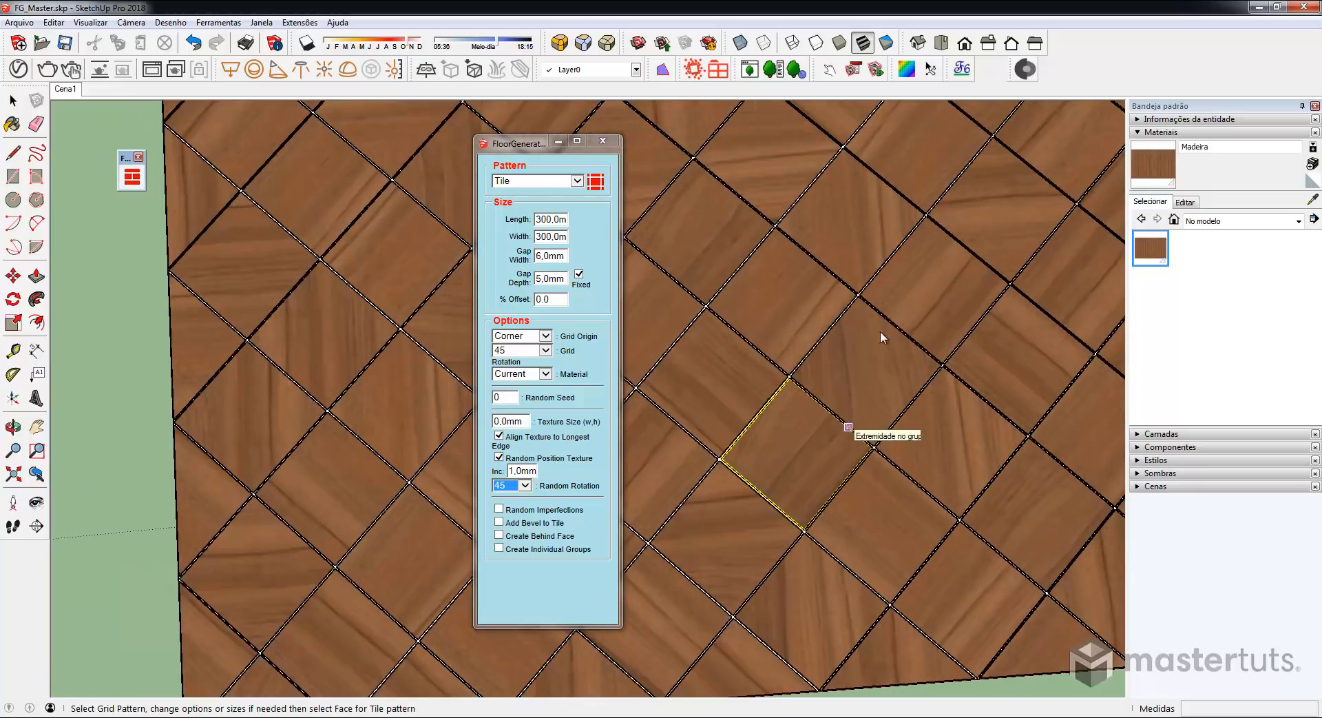
pyautogui.scroll(-4, 929, 441)
pyautogui.moveTo(879, 448); pyautogui.dragTo(865, 457, button='middle')
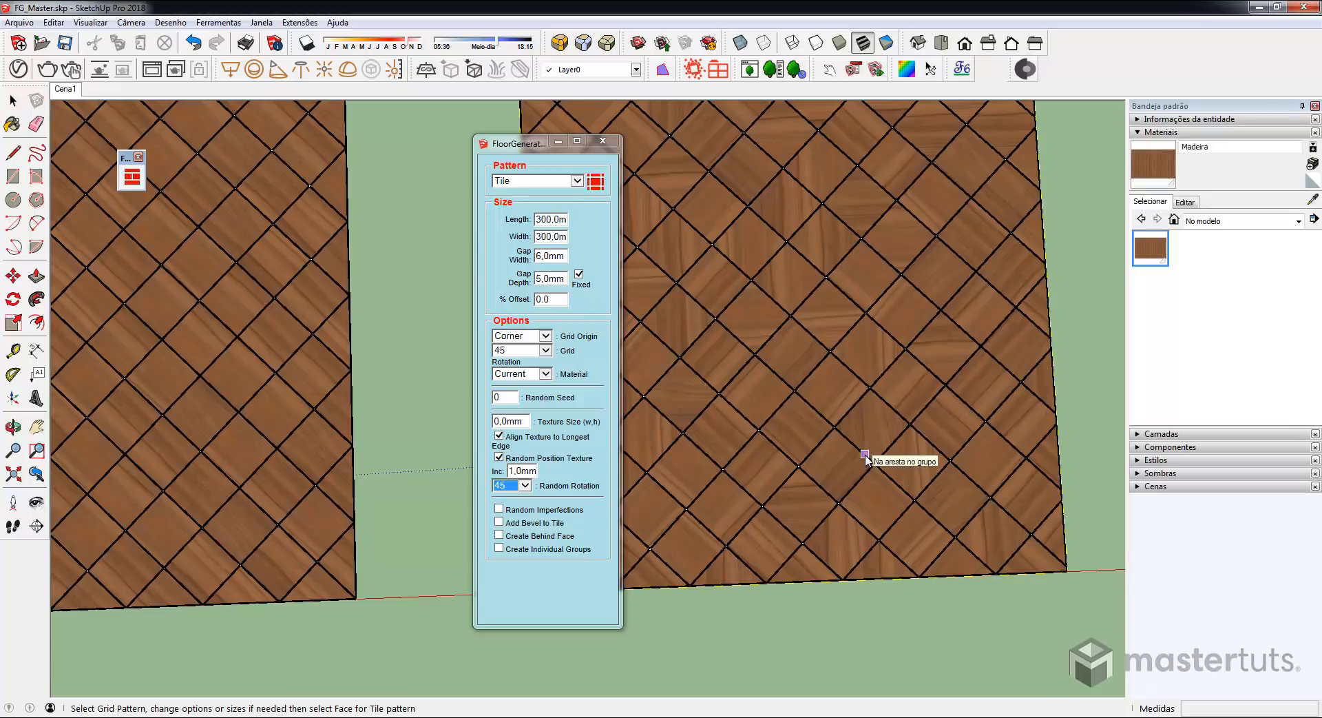
pyautogui.scroll(-8, 856, 383)
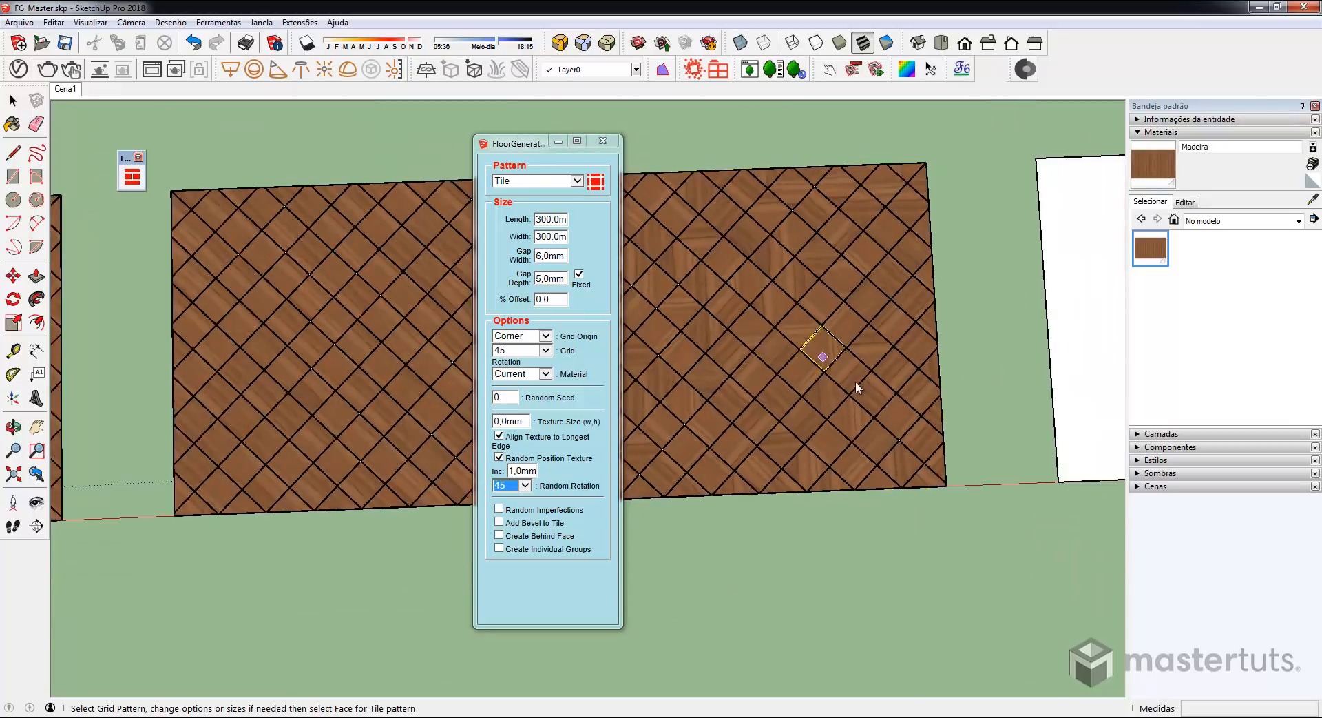
# - Enable Random Imperfections with a maximum of 5,0mm and generate the wood tiles on the ninth face
pyautogui.moveTo(918, 372); pyautogui.dragTo(758, 361, button='middle')
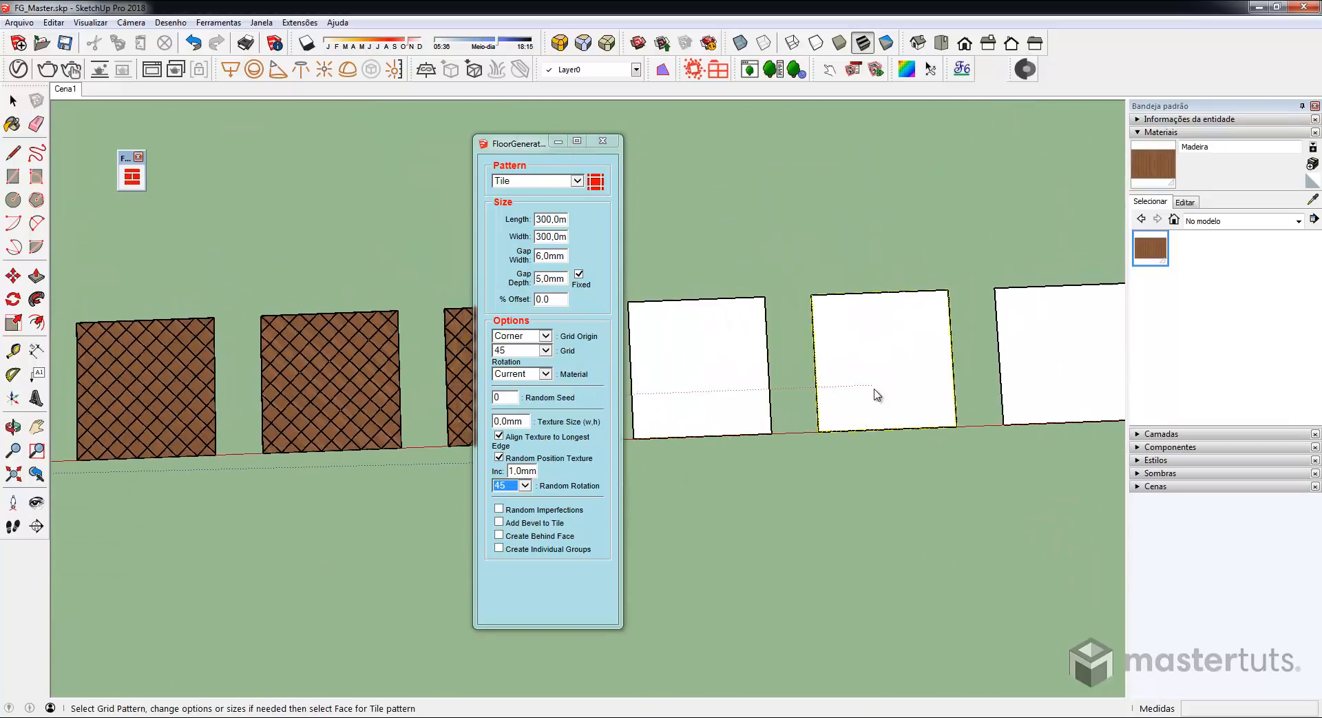
pyautogui.moveTo(856, 384)
pyautogui.mouseDown(button='middle')
pyautogui.moveTo(625, 379)
pyautogui.moveTo(923, 383)
pyautogui.moveTo(796, 384)
pyautogui.moveTo(852, 386)
pyautogui.mouseUp(button='middle')
pyautogui.scroll(4, 797, 383)
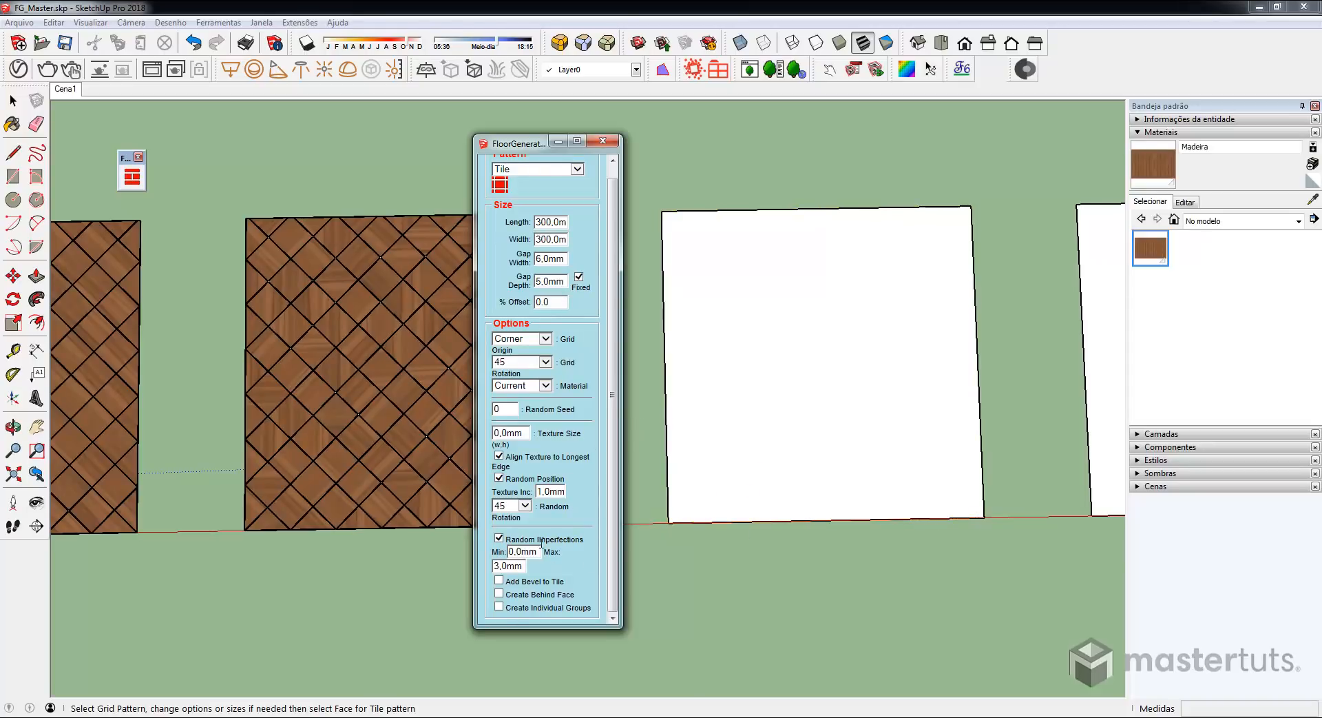
pyautogui.doubleClick(498, 566)
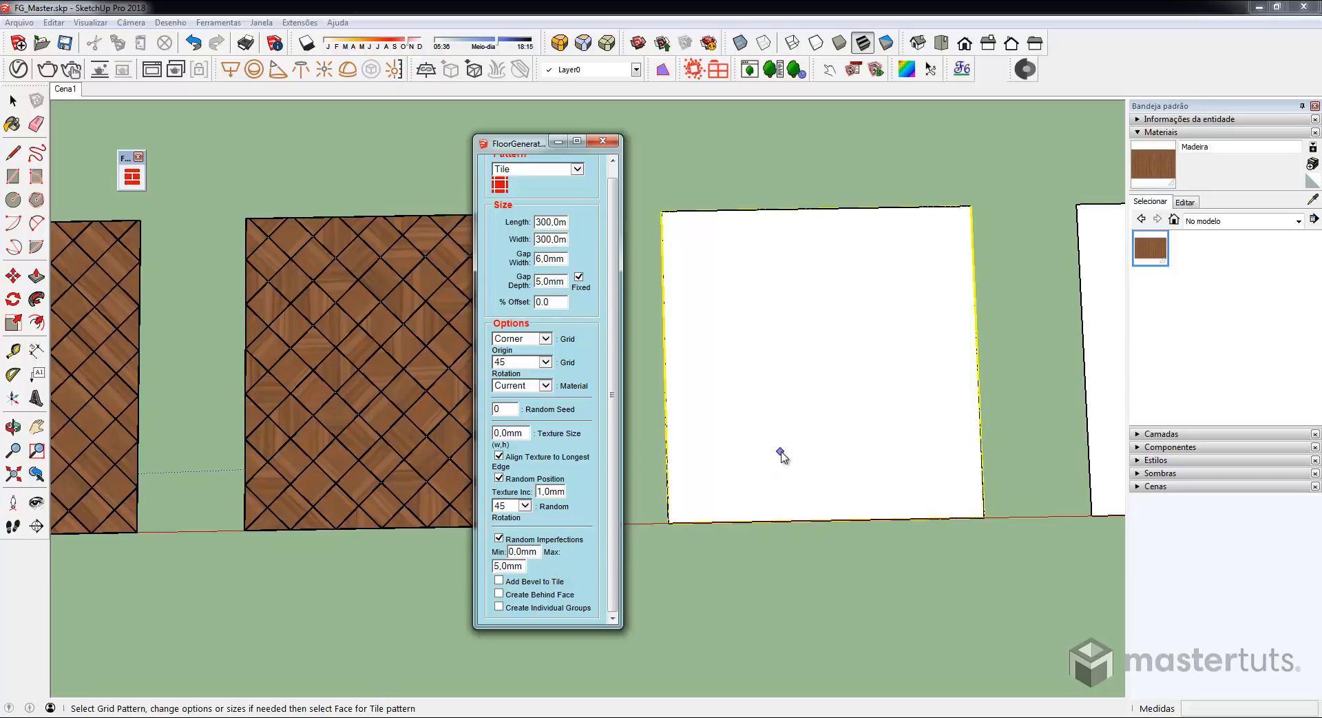
pyautogui.click(782, 455)
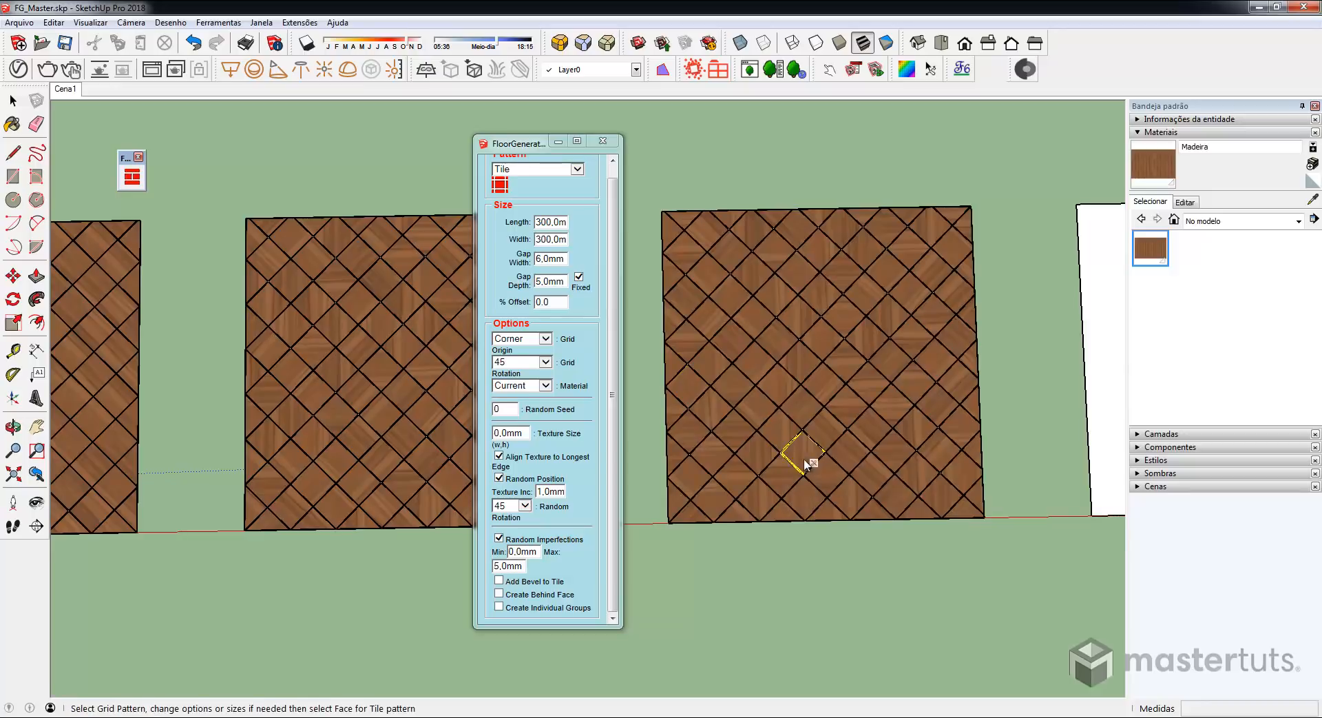
# - Inspect the height and tilt differences between neighbouring tiles on the ninth face from low, close viewpoints
pyautogui.moveTo(804, 460); pyautogui.dragTo(817, 255, button='middle')
pyautogui.scroll(9, 796, 455)
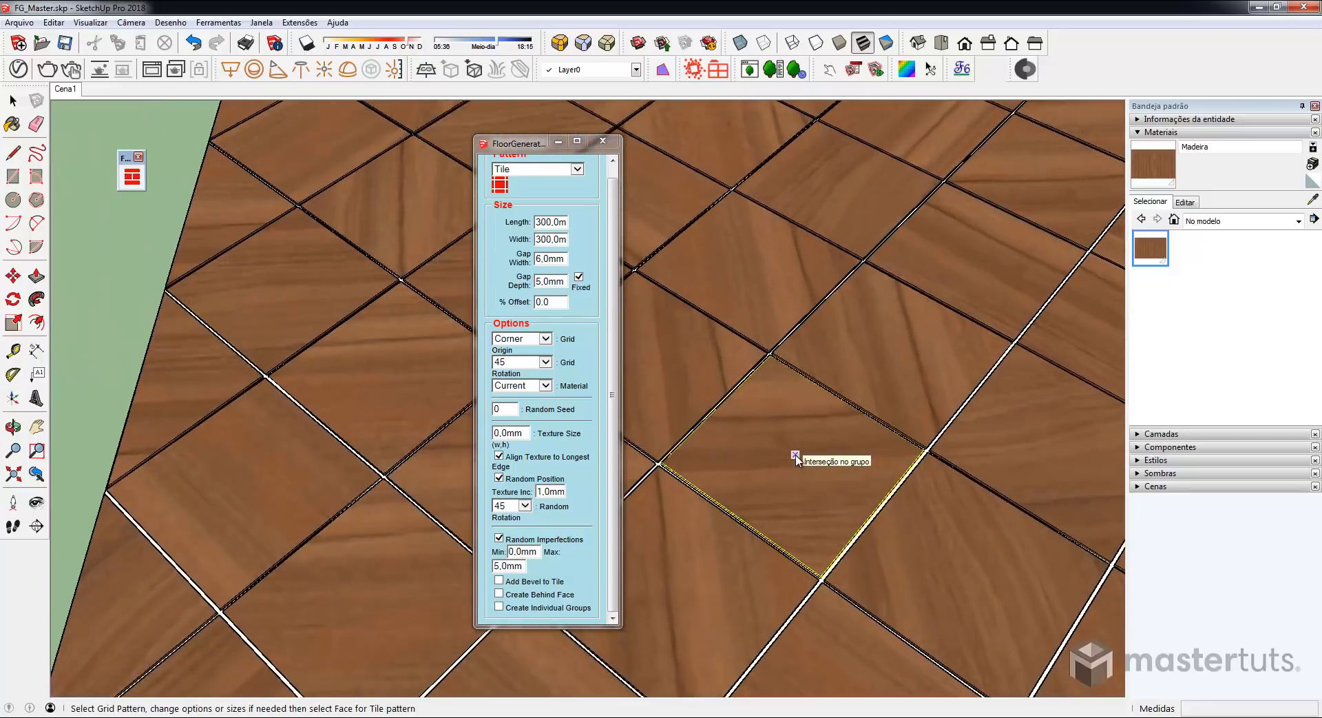
pyautogui.scroll(3, 796, 455)
pyautogui.moveTo(795, 455); pyautogui.dragTo(777, 241, button='middle')
pyautogui.scroll(6, 854, 482)
pyautogui.moveTo(853, 506); pyautogui.dragTo(735, 527, button='middle')
pyautogui.moveTo(820, 428); pyautogui.dragTo(1035, 385, button='middle')
pyautogui.scroll(7, 812, 406)
pyautogui.scroll(4, 723, 351)
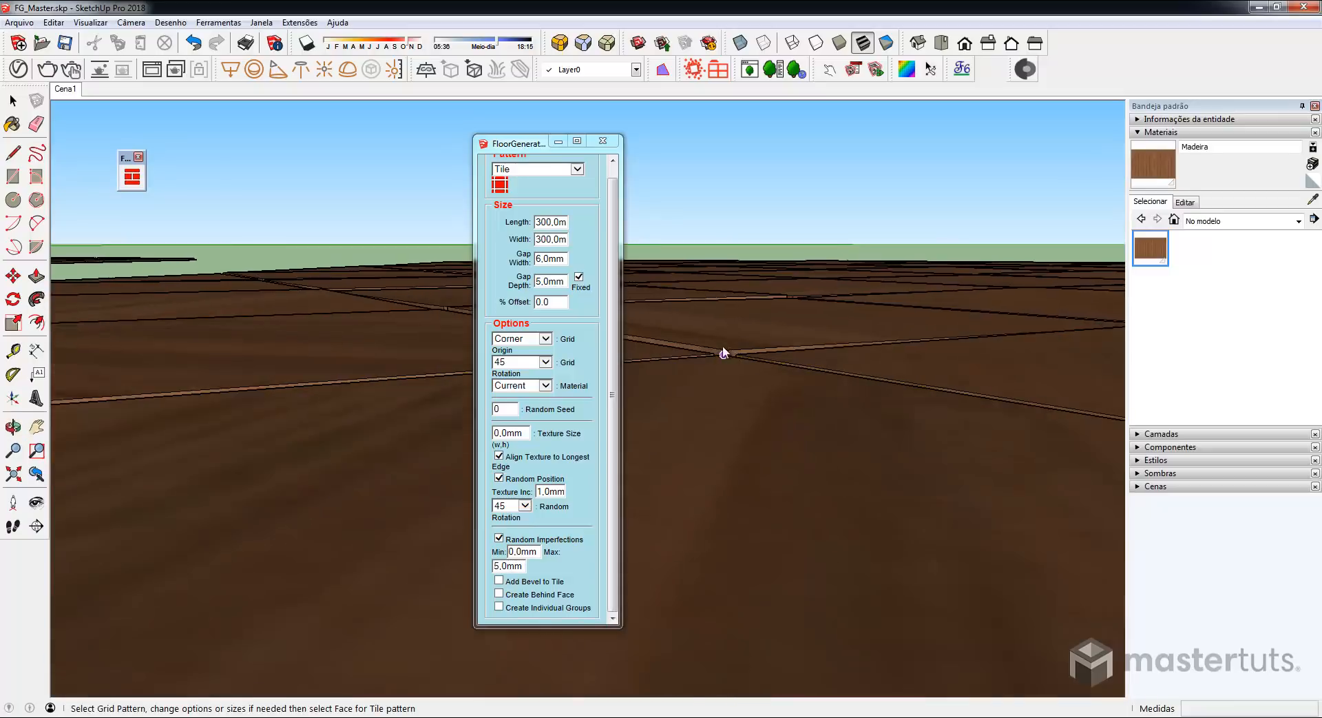
pyautogui.scroll(1, 720, 350)
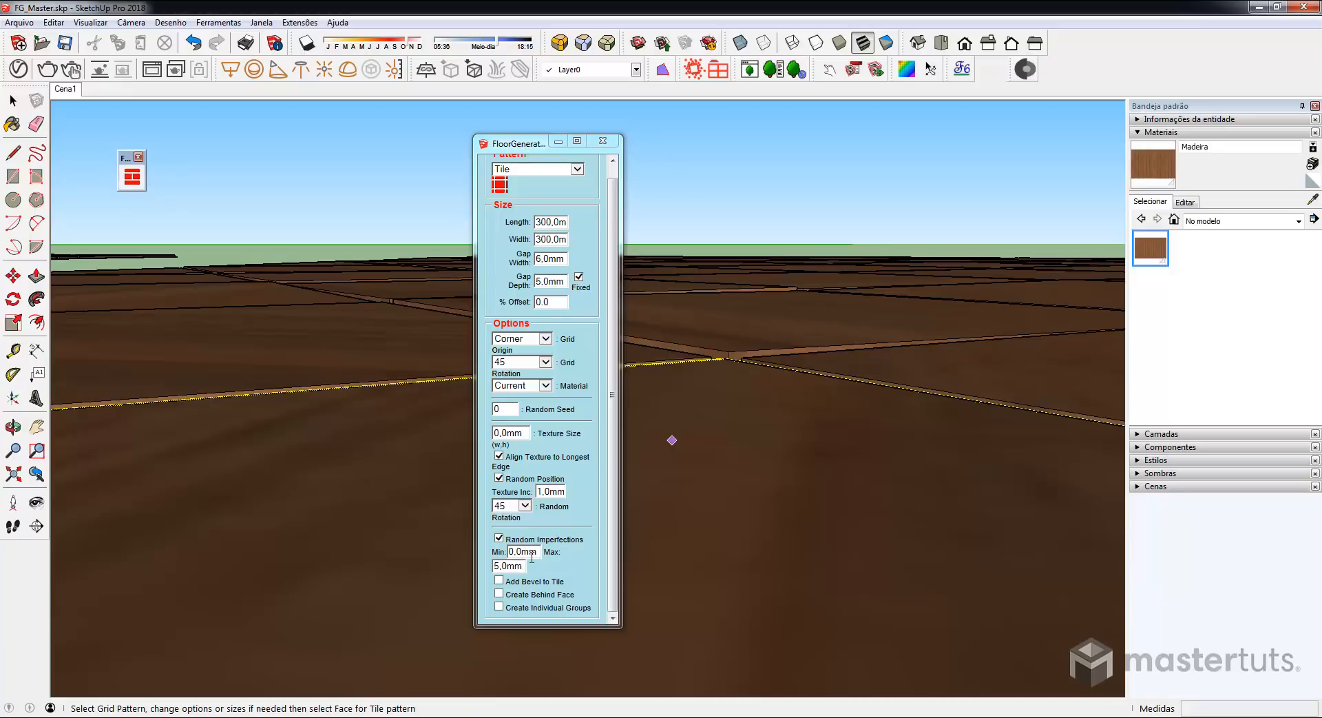
pyautogui.moveTo(750, 357); pyautogui.dragTo(783, 362, button='middle')
pyautogui.scroll(-7, 778, 364)
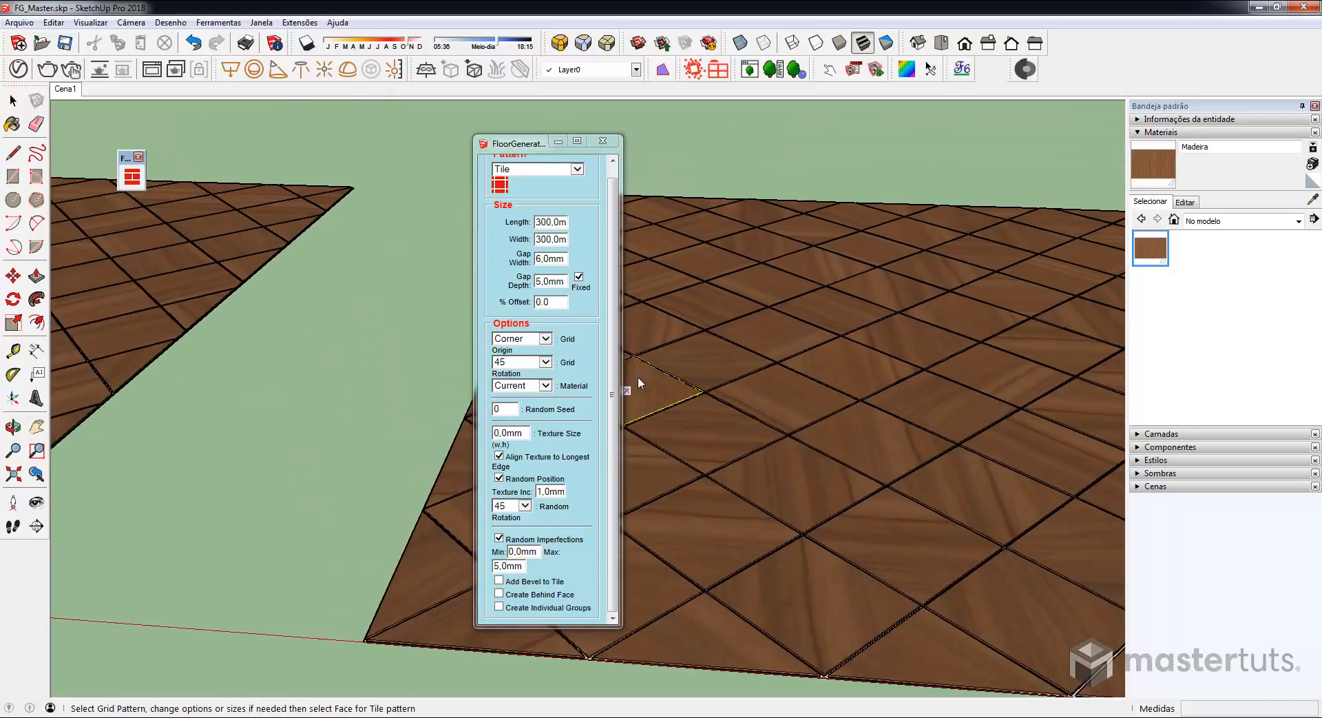
pyautogui.scroll(3, 750, 409)
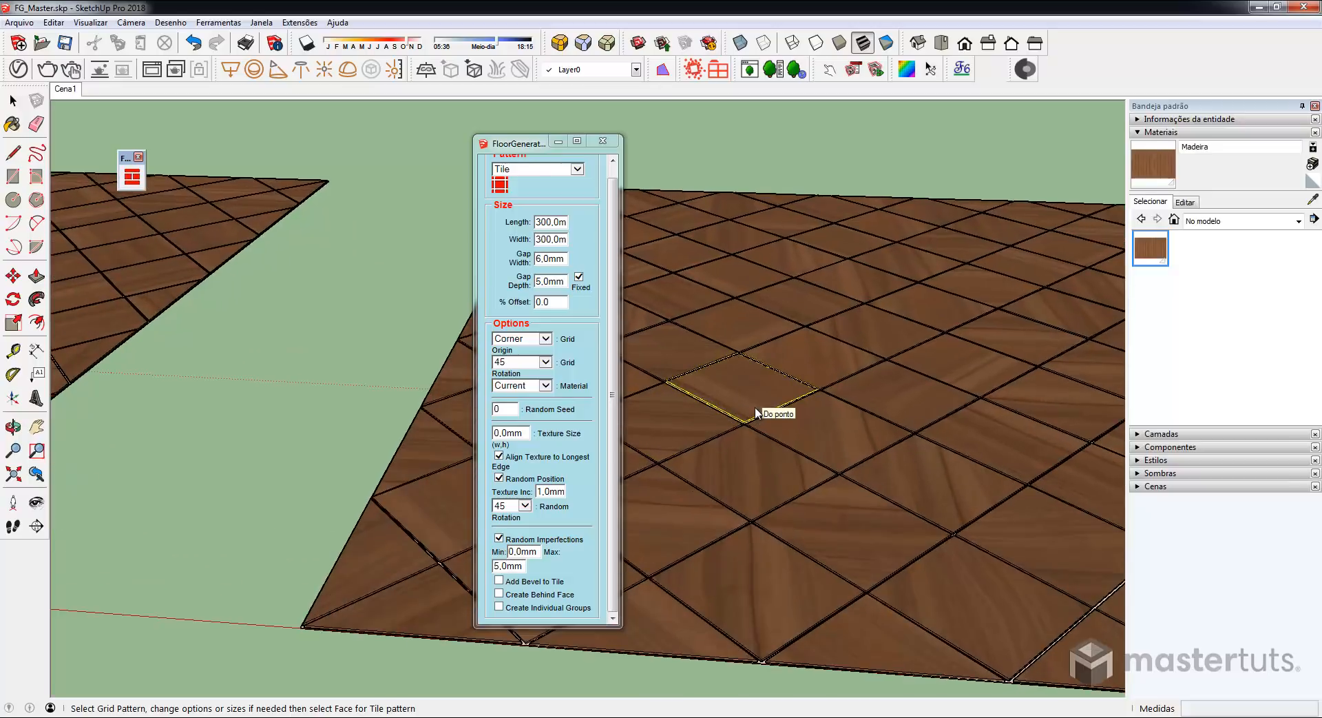
# - Enable Add Bevel to Tile with a size of 3,0mm and generate the wood tiles on the tenth face
pyautogui.scroll(-5, 737, 407)
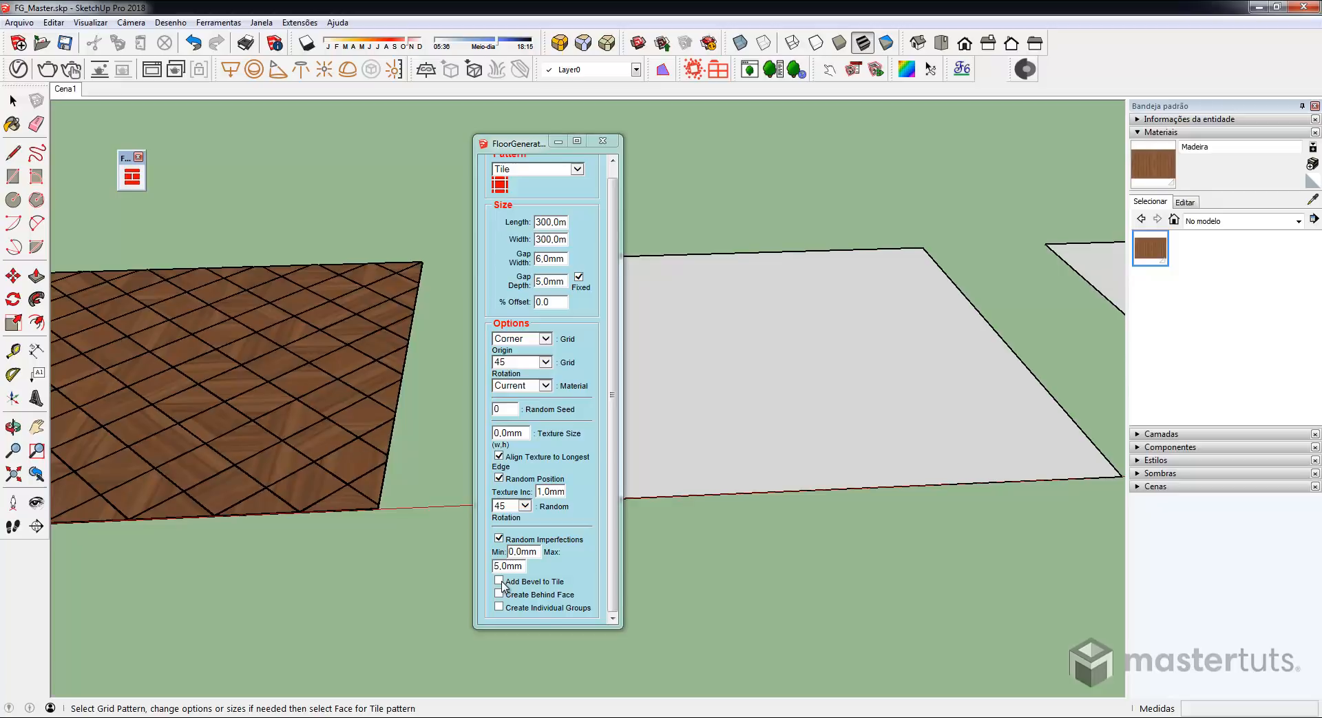
pyautogui.click(499, 580)
pyautogui.scroll(-1, 617, 514)
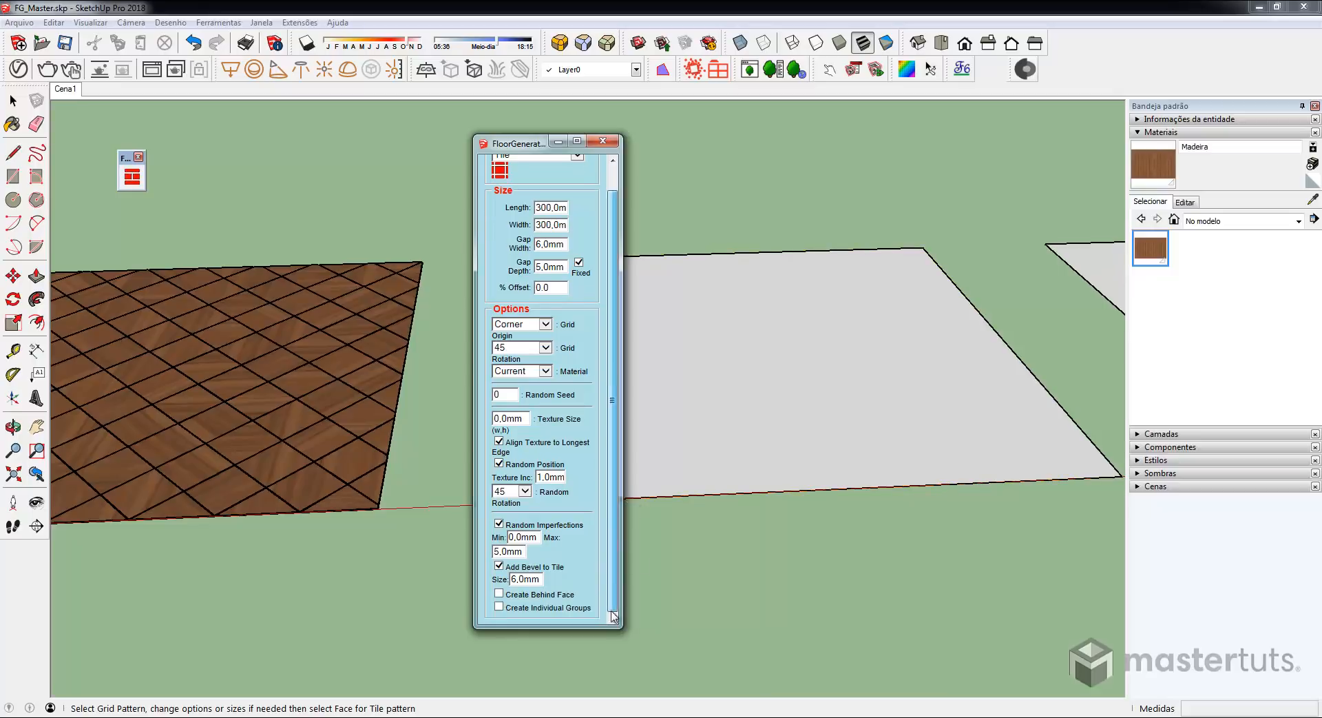
pyautogui.scroll(3, 657, 556)
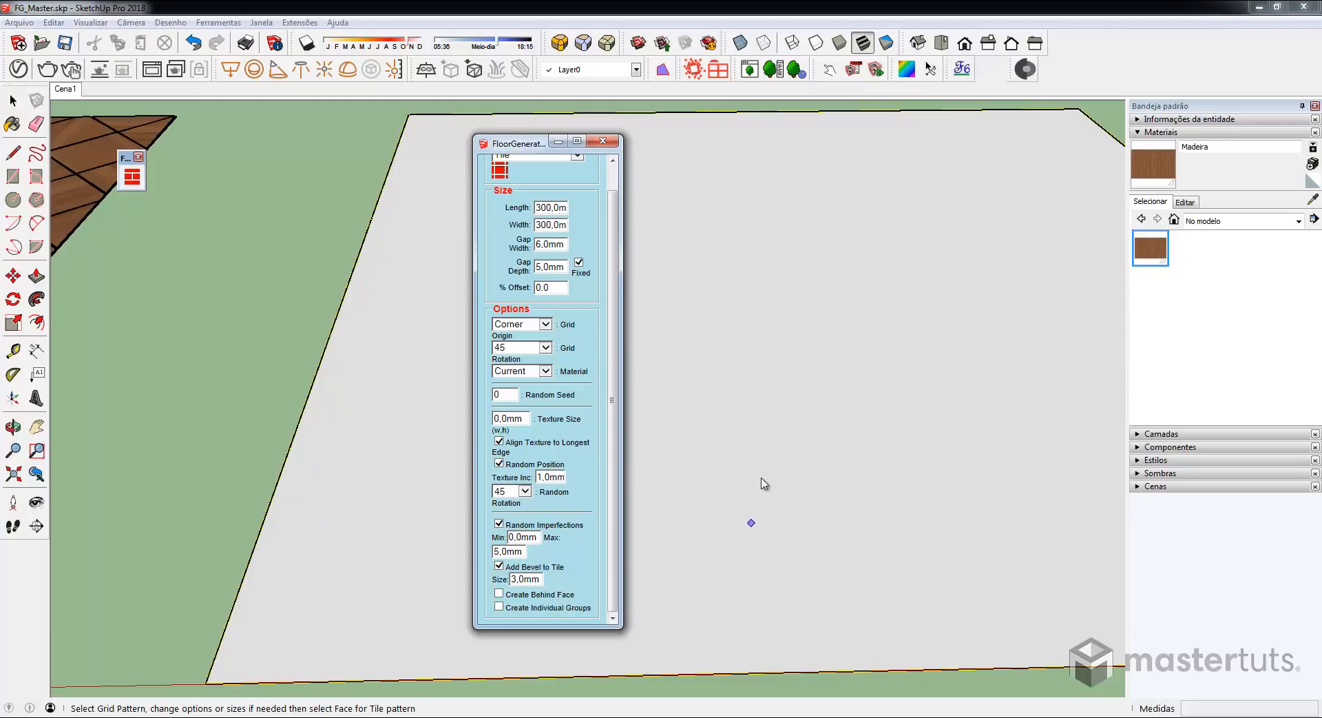
pyautogui.click(766, 438)
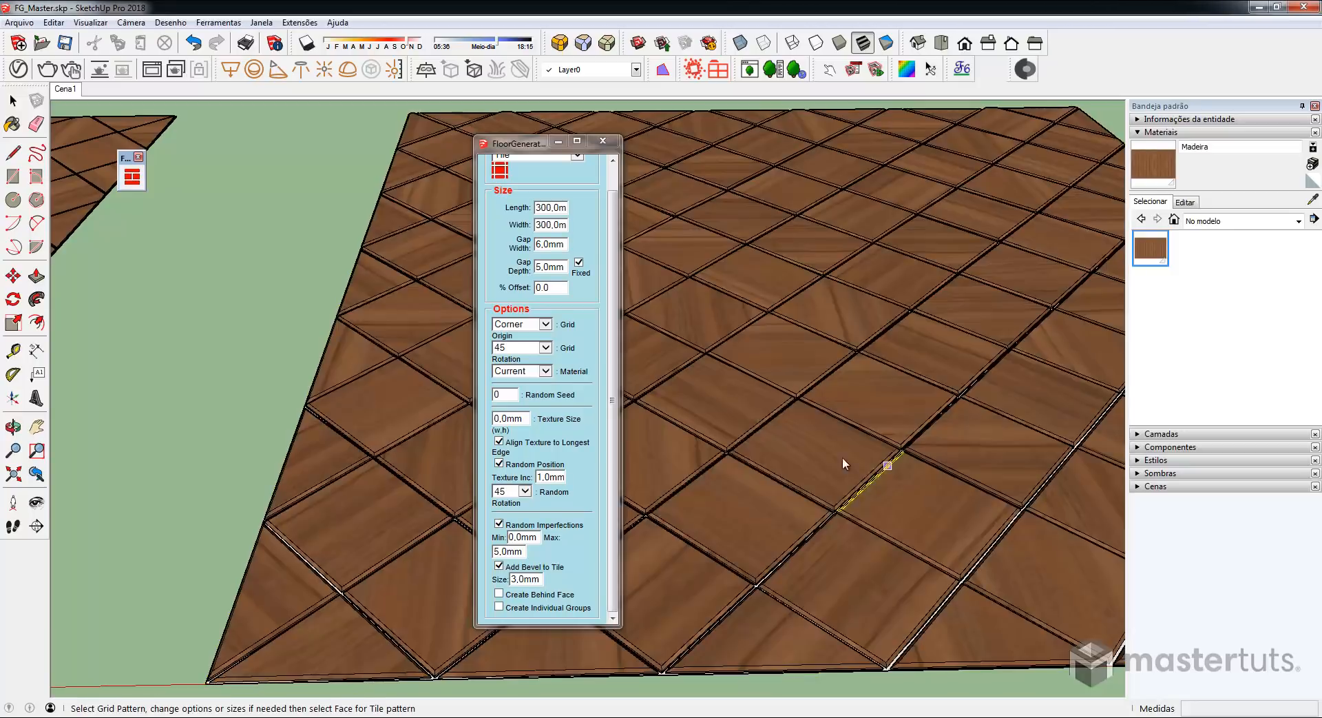
# - Examine the bevelled tile edges and corner junctions on the tenth face from low, close viewpoints
pyautogui.moveTo(824, 482); pyautogui.dragTo(792, 496, button='middle')
pyautogui.scroll(5, 750, 298)
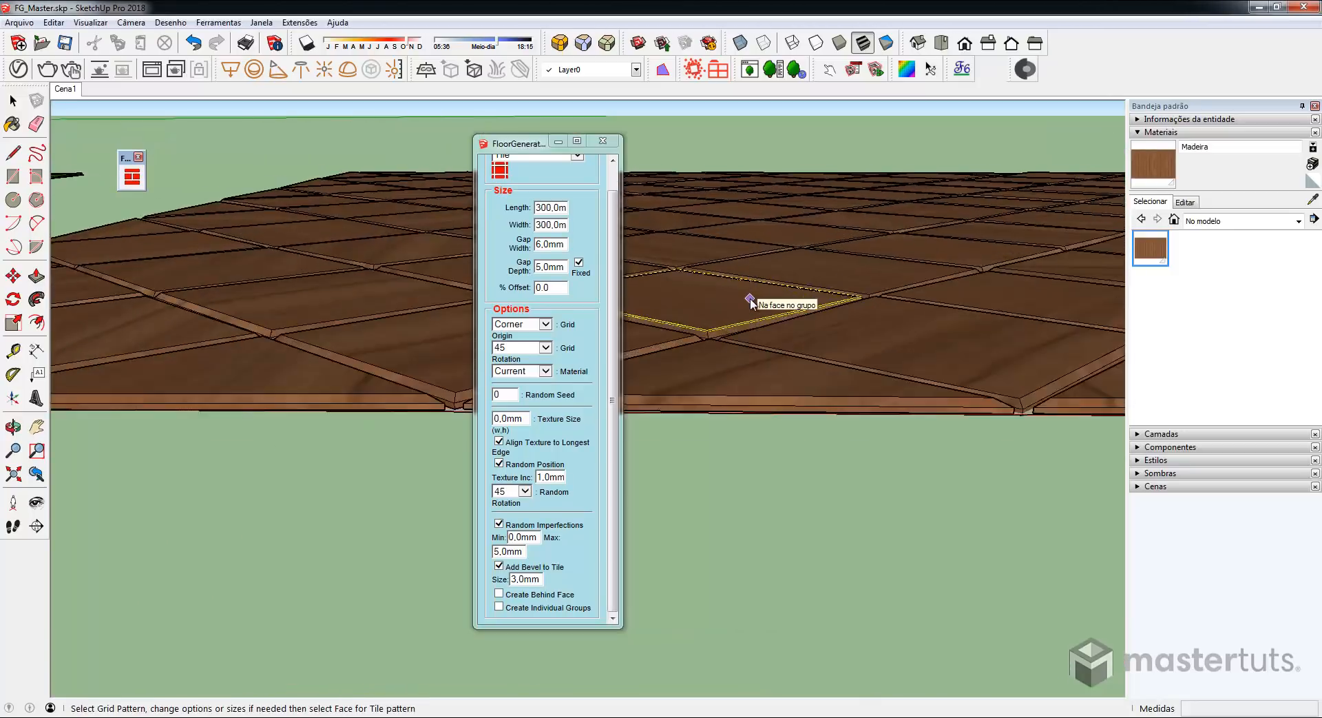
pyautogui.scroll(3, 699, 341)
pyautogui.moveTo(700, 342); pyautogui.dragTo(883, 362, button='middle')
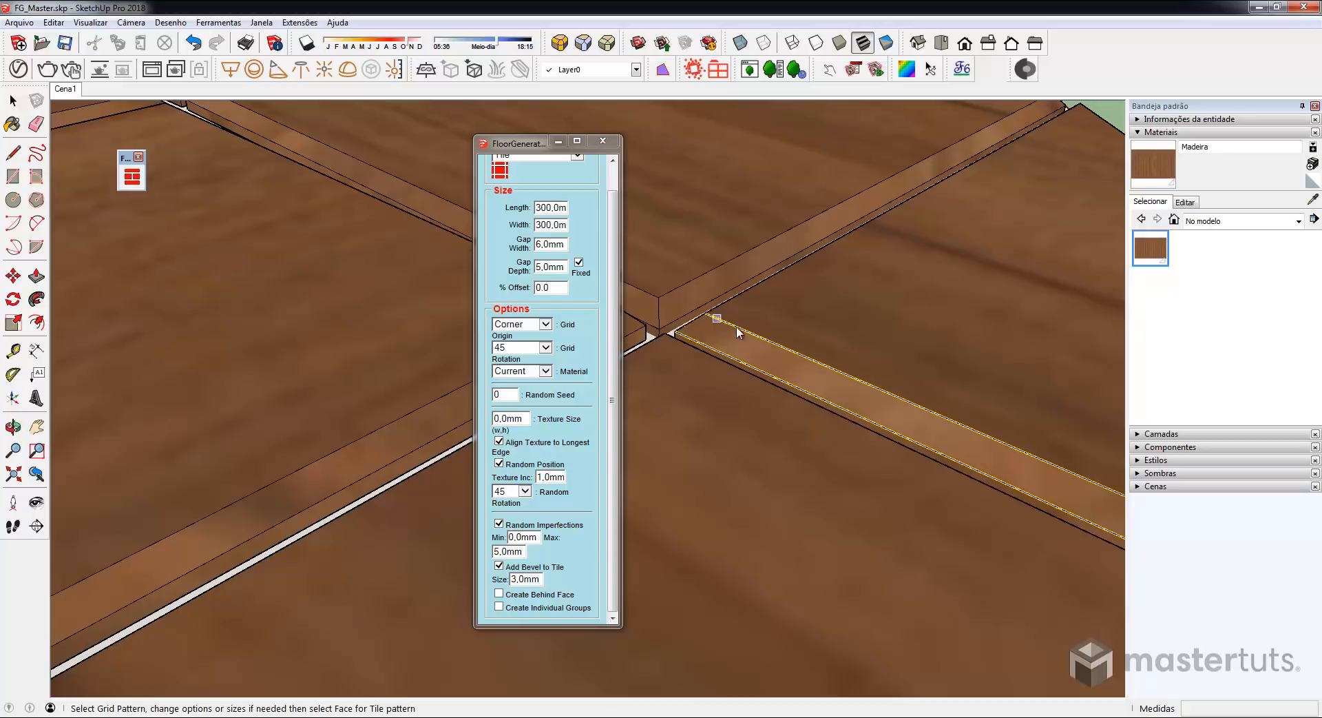
pyautogui.moveTo(745, 303); pyautogui.dragTo(682, 303, button='middle')
pyautogui.scroll(-3, 680, 341)
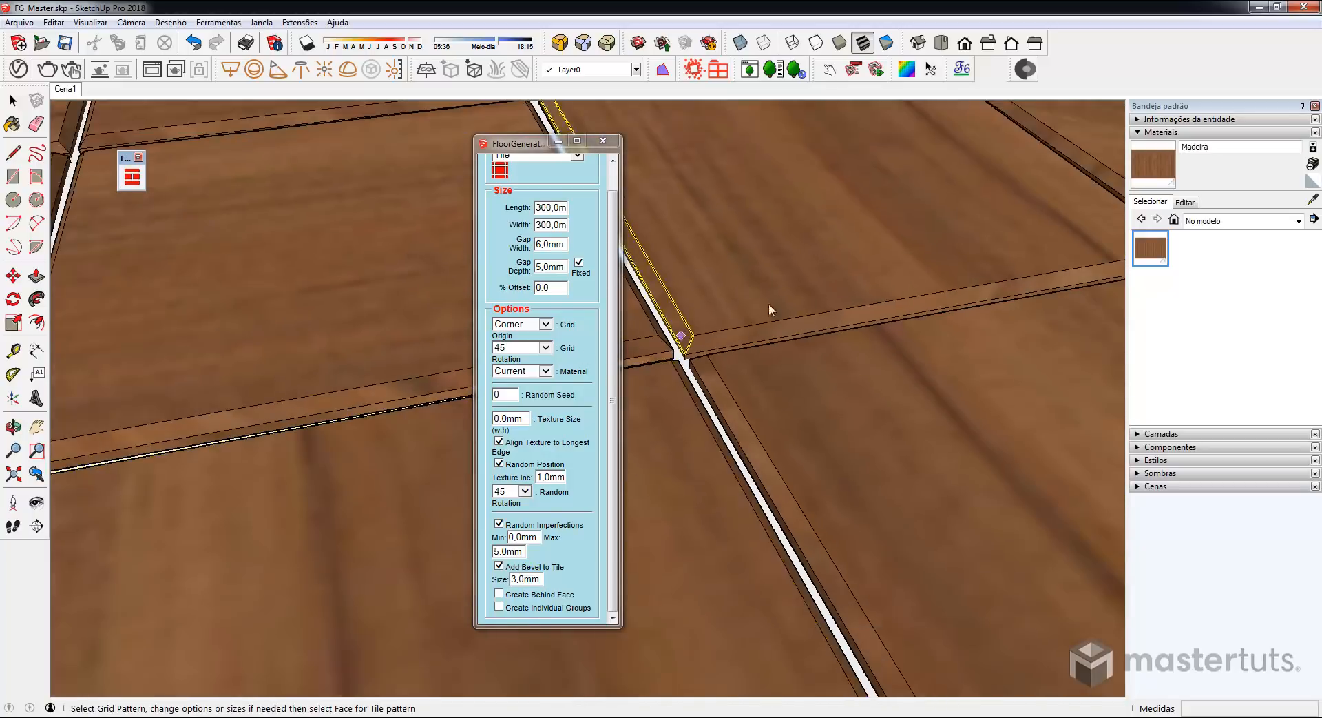
pyautogui.scroll(-6, 769, 303)
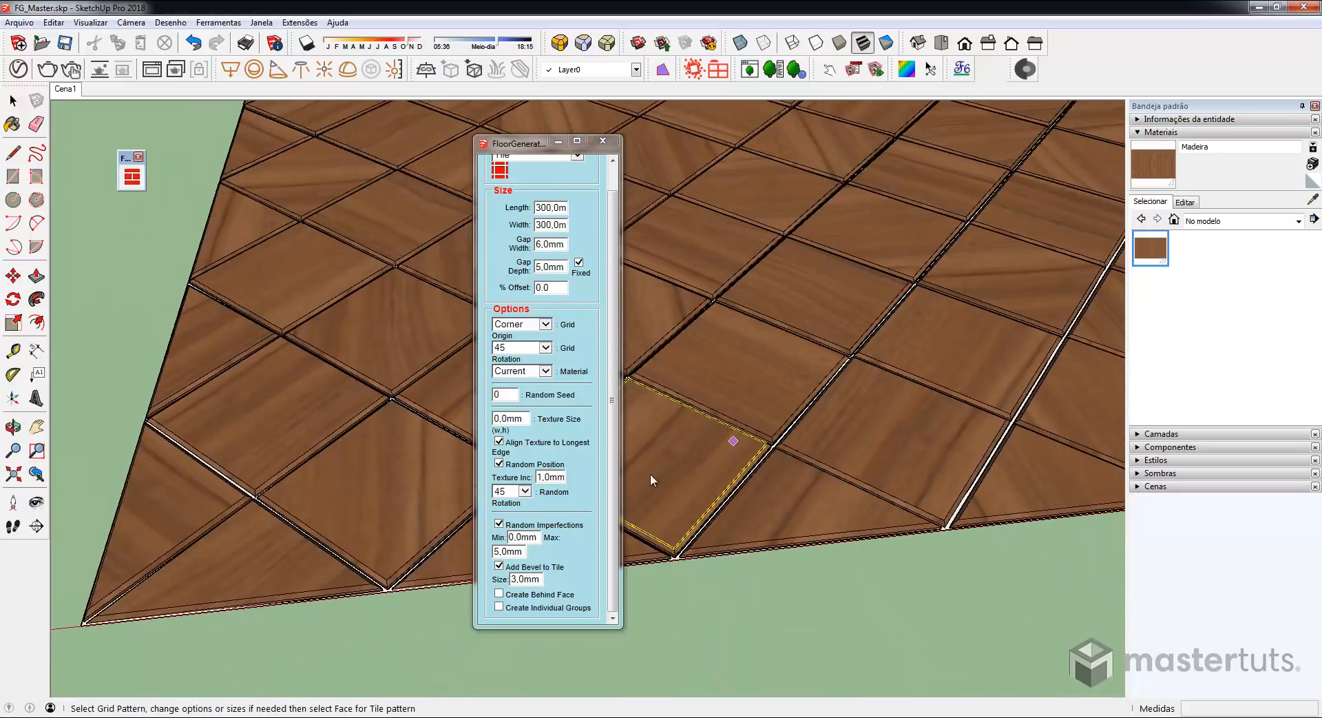
pyautogui.scroll(-2, 668, 468)
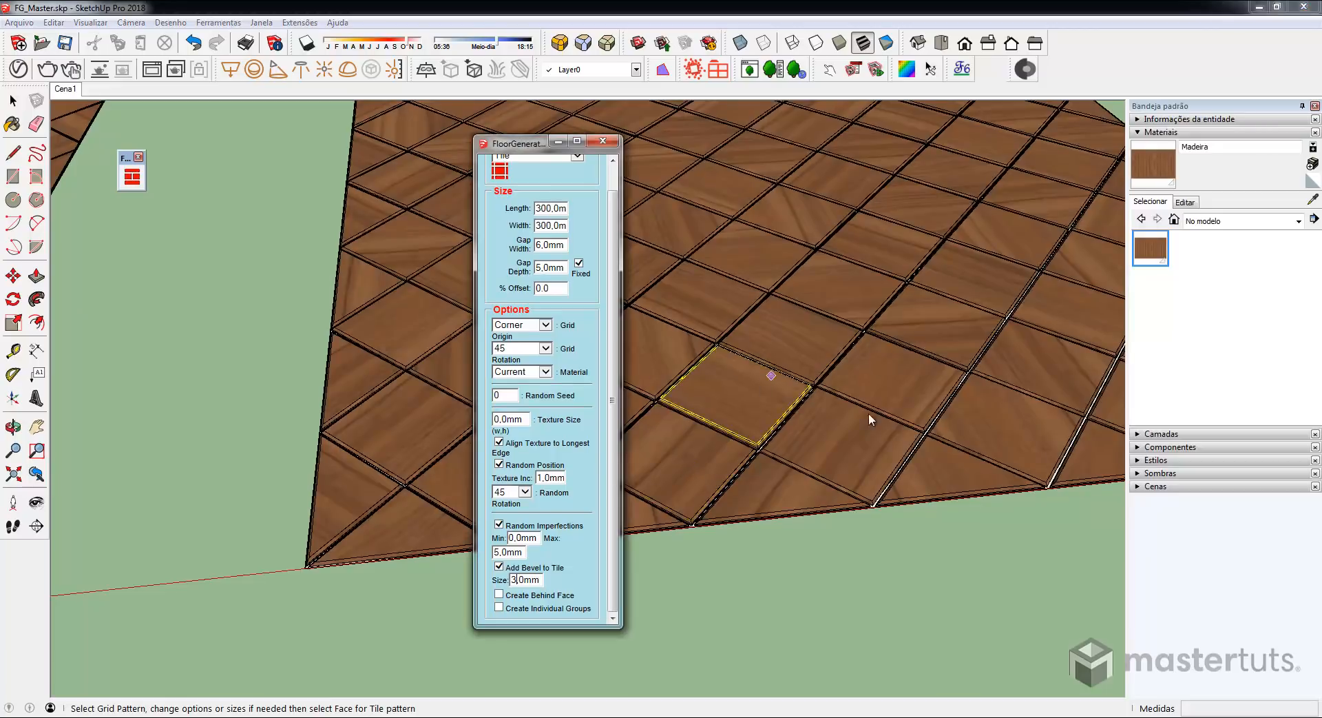
# - Turn off Random Imperfections and Add Bevel to Tile, enable Create Behind Face and Create Individual Groups, and generate the eleventh face's tiles
pyautogui.keyDown('shift'); pyautogui.moveTo(906, 388); pyautogui.dragTo(599, 405, button='middle'); pyautogui.keyUp('shift')
pyautogui.scroll(-4, 709, 406)
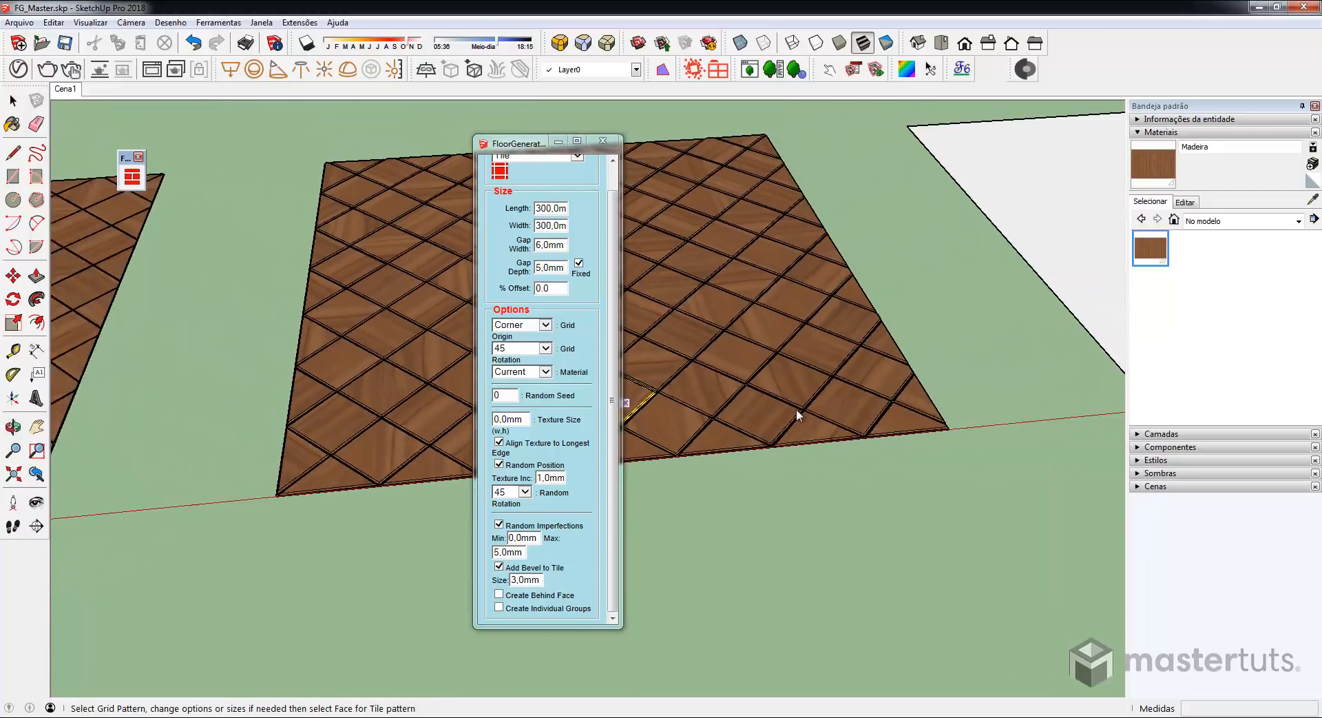
pyautogui.keyDown('shift'); pyautogui.moveTo(964, 367); pyautogui.dragTo(516, 379, button='middle'); pyautogui.keyUp('shift')
pyautogui.moveTo(908, 370); pyautogui.dragTo(774, 407, button='middle')
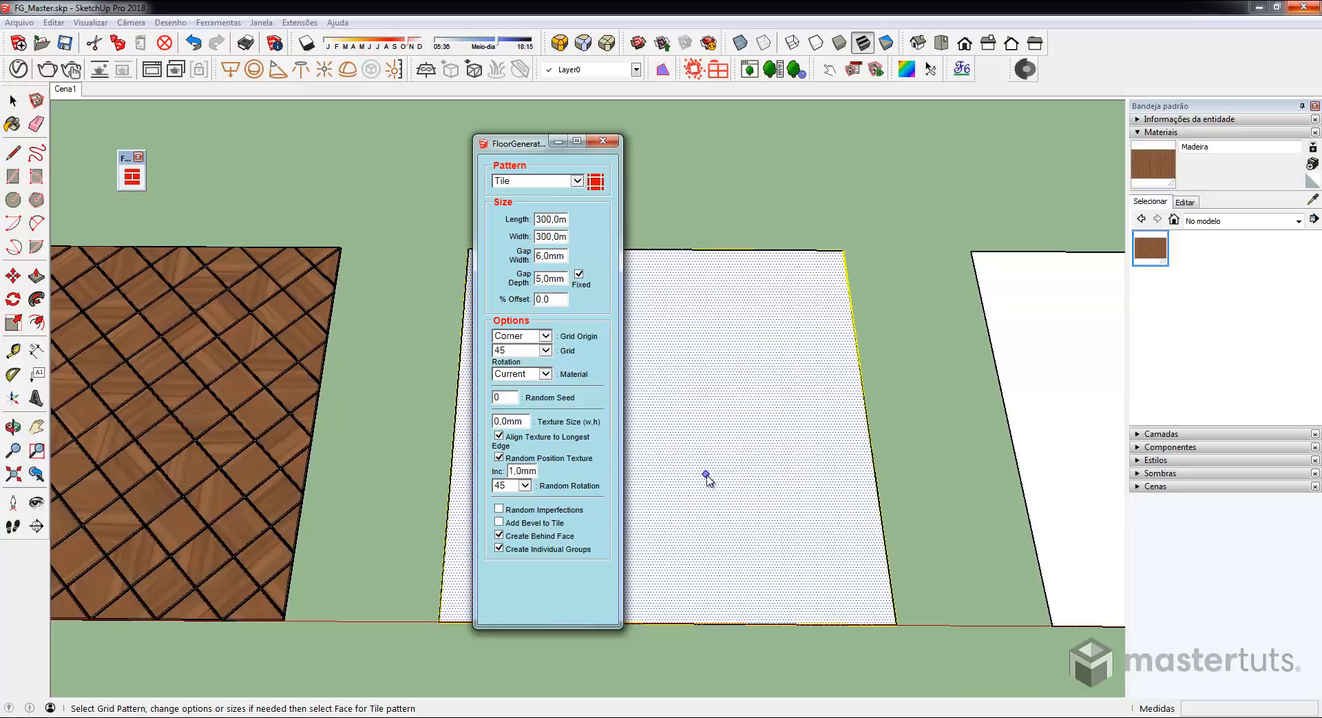
pyautogui.click(706, 475)
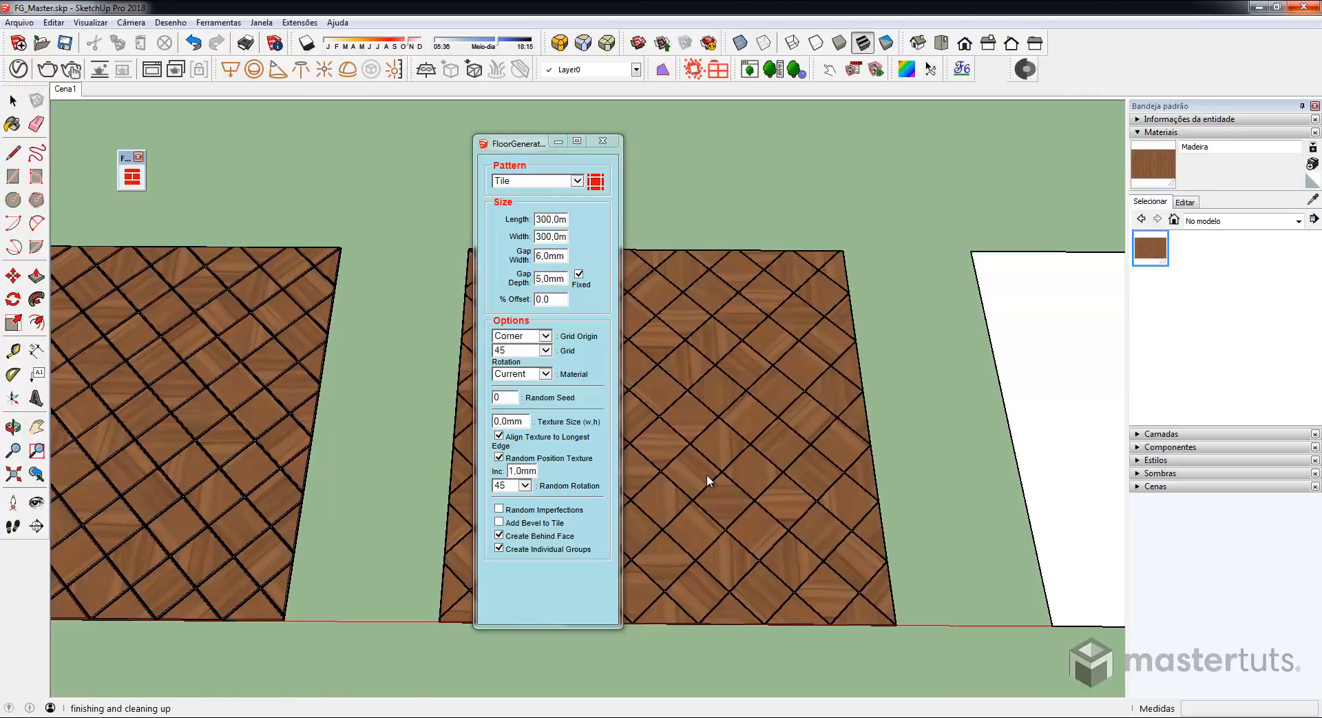
# - Close the FloorGenerator dialog and open the eleventh face's floor group for editing
pyautogui.scroll(3, 707, 474)
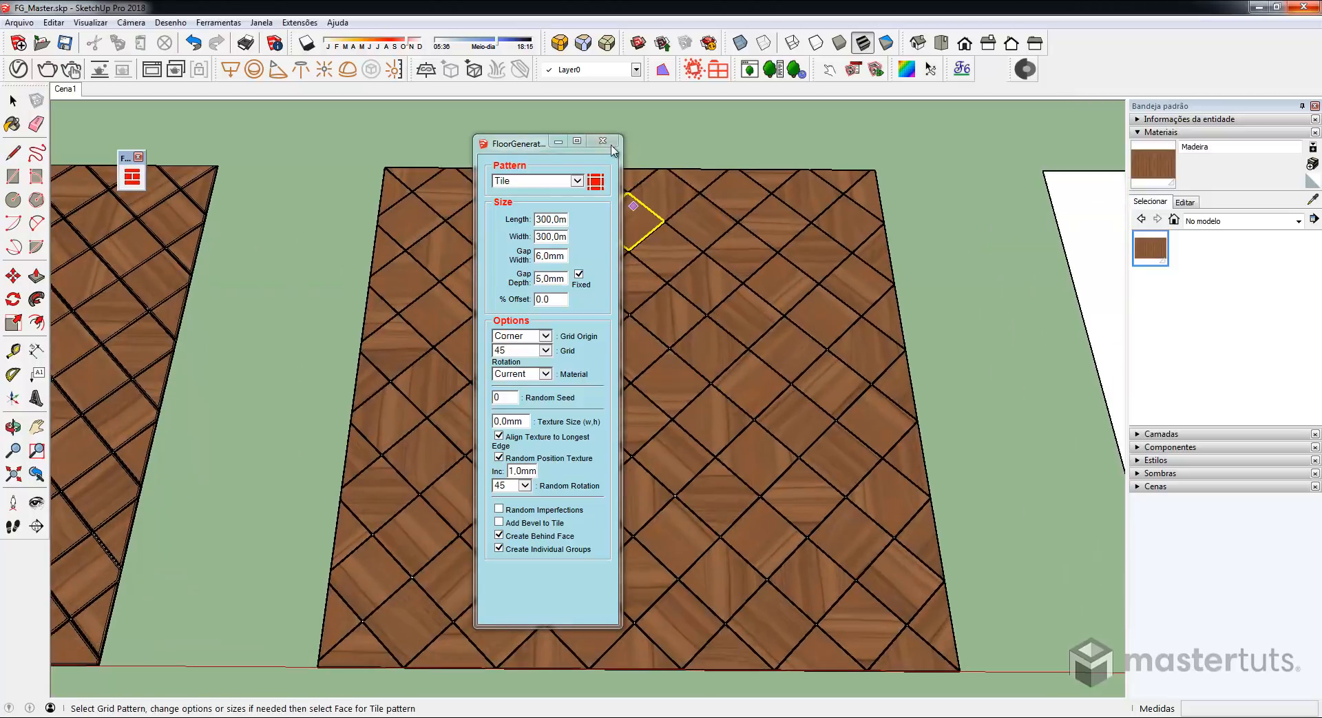
pyautogui.click(610, 144)
pyautogui.scroll(3, 683, 448)
pyautogui.press('space')
pyautogui.doubleClick(678, 434)
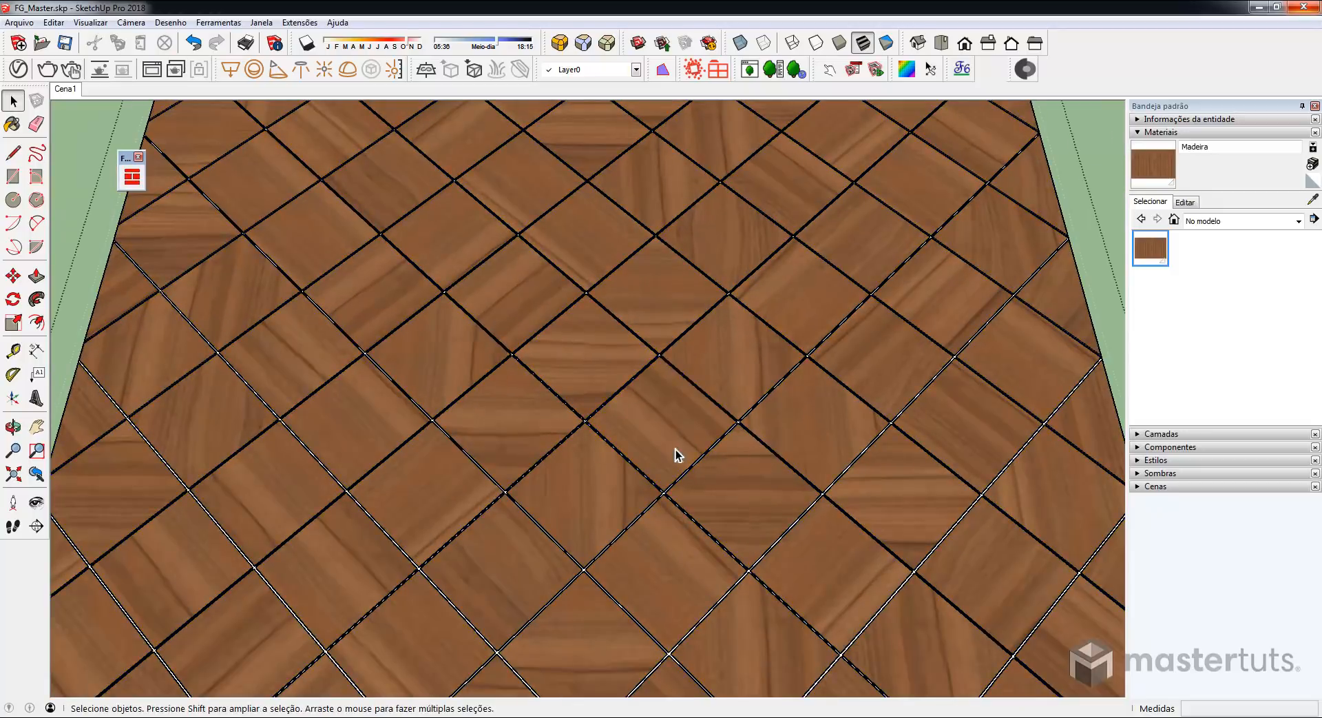
# - Select several tiles one at a time inside the floor group to check whether each is a separate group
pyautogui.click(676, 449)
pyautogui.scroll(5, 675, 448)
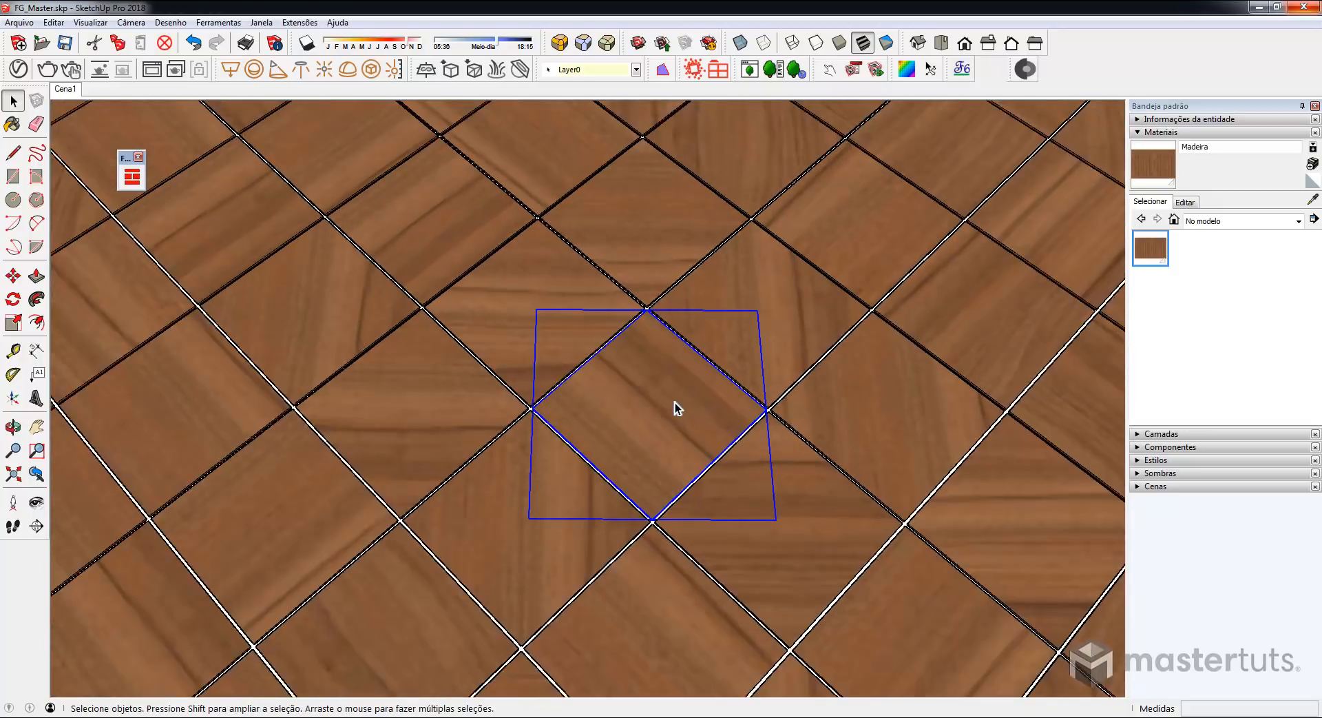
pyautogui.click(805, 507)
pyautogui.click(527, 391)
pyautogui.click(447, 448)
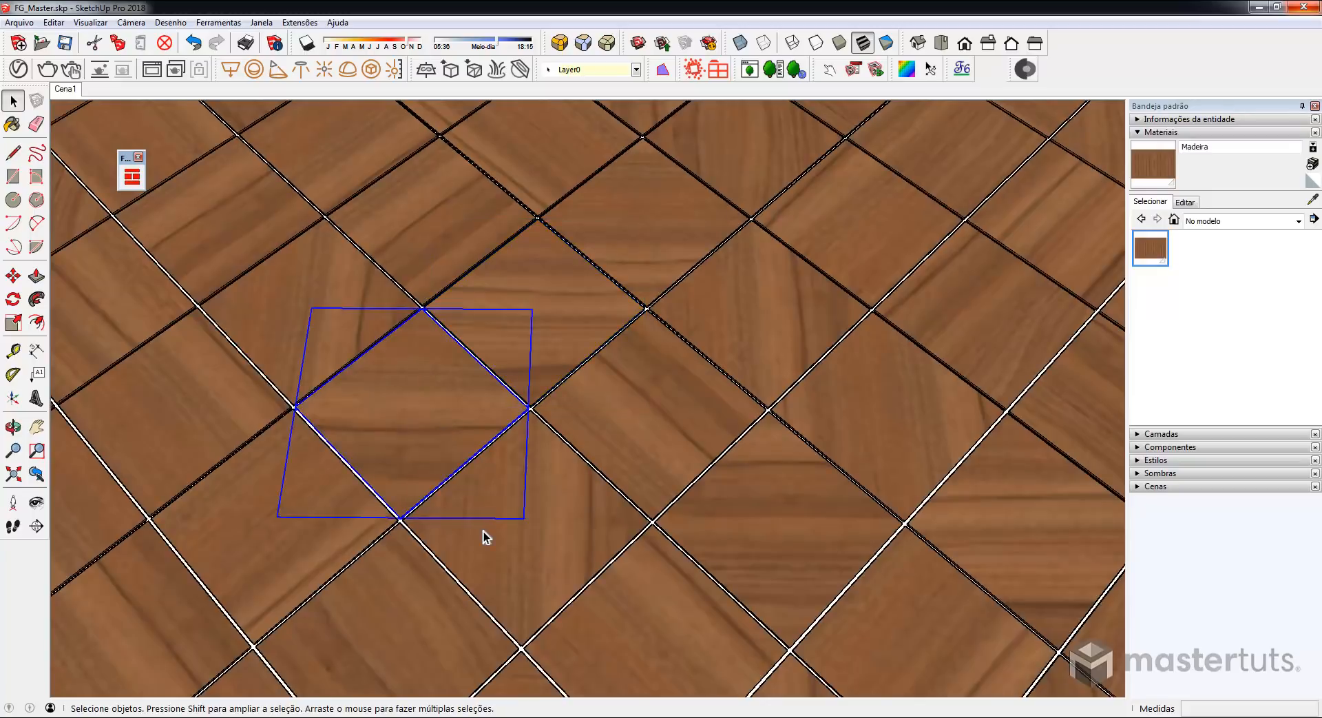
pyautogui.click(493, 530)
pyautogui.click(696, 402)
pyautogui.click(771, 311)
pyautogui.click(575, 223)
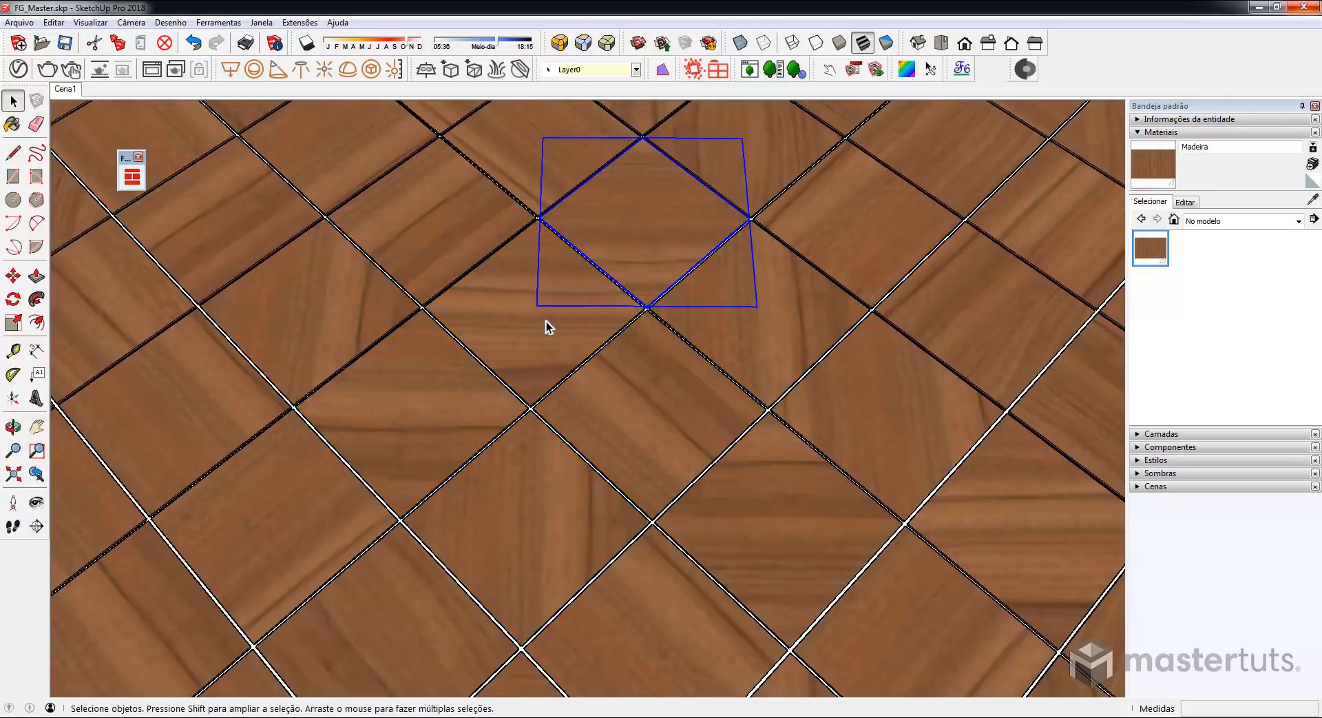
# - Open a single tile's group for editing and hide the rest of the model during component editing
pyautogui.scroll(-6, 280, 310)
pyautogui.doubleClick(626, 345)
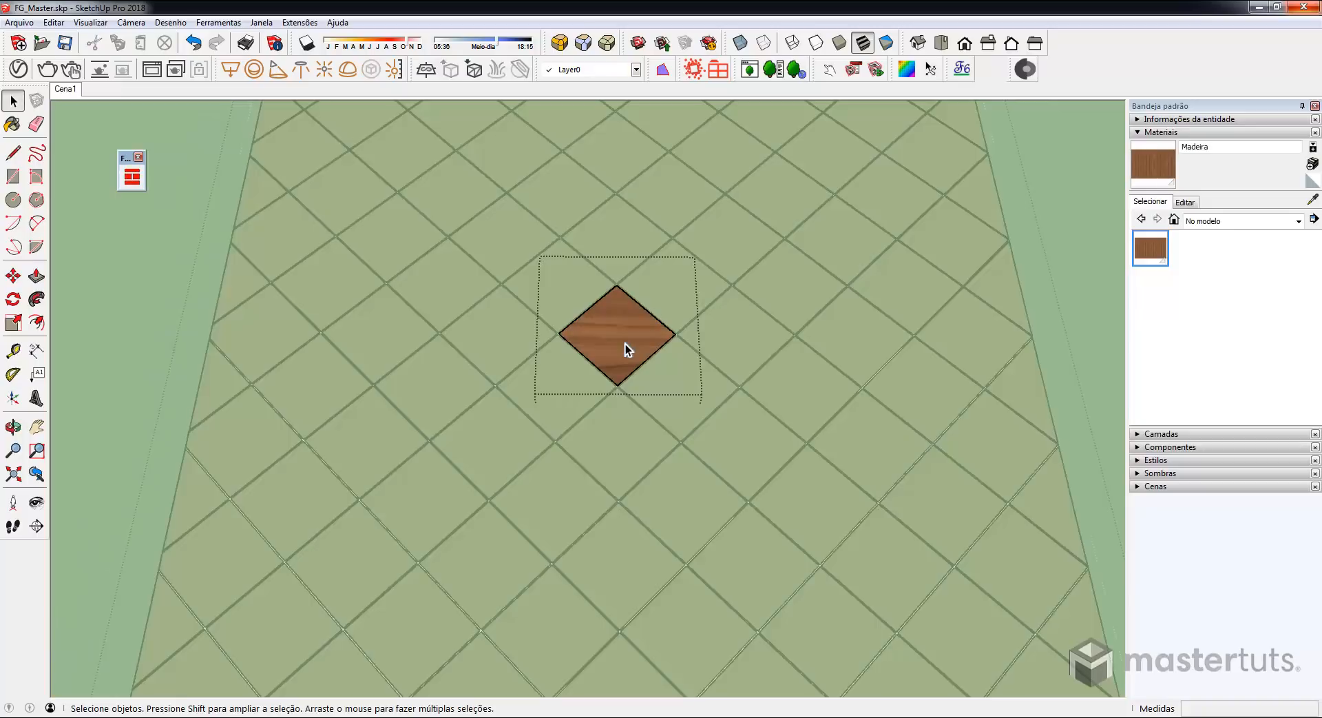
pyautogui.click(90, 22)
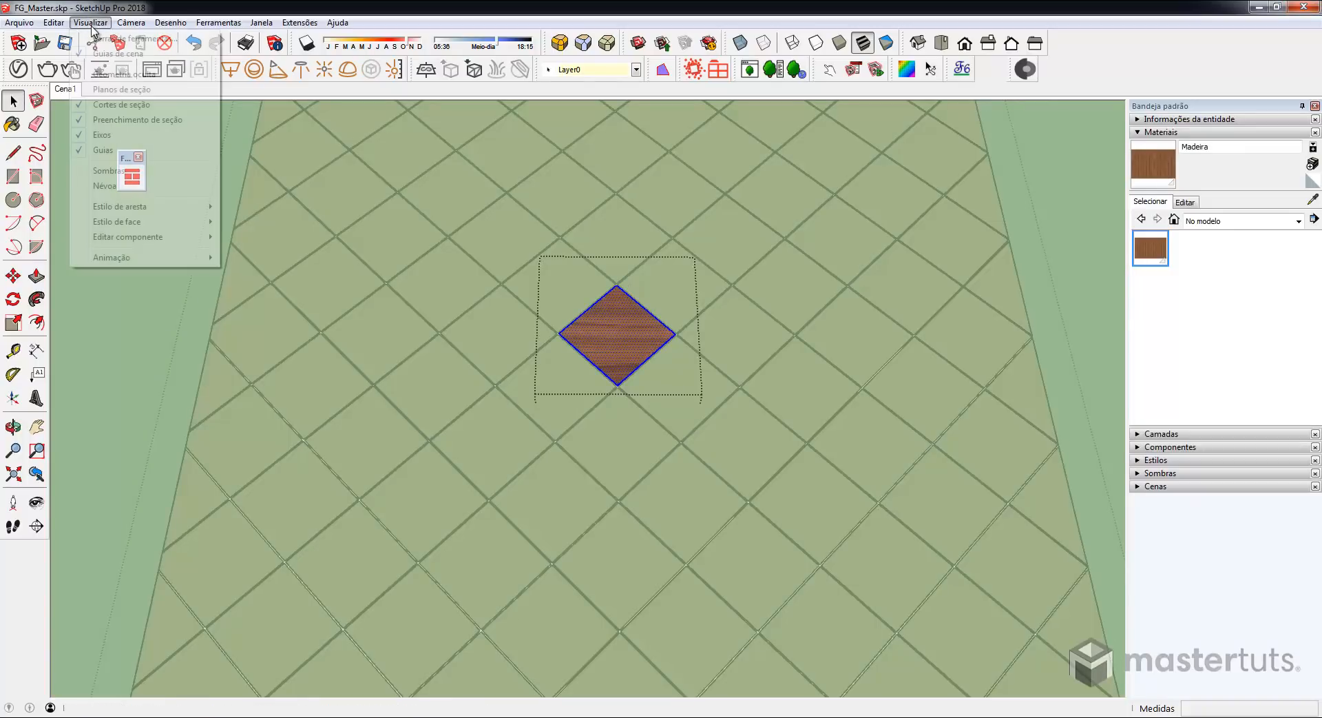
pyautogui.moveTo(147, 237)
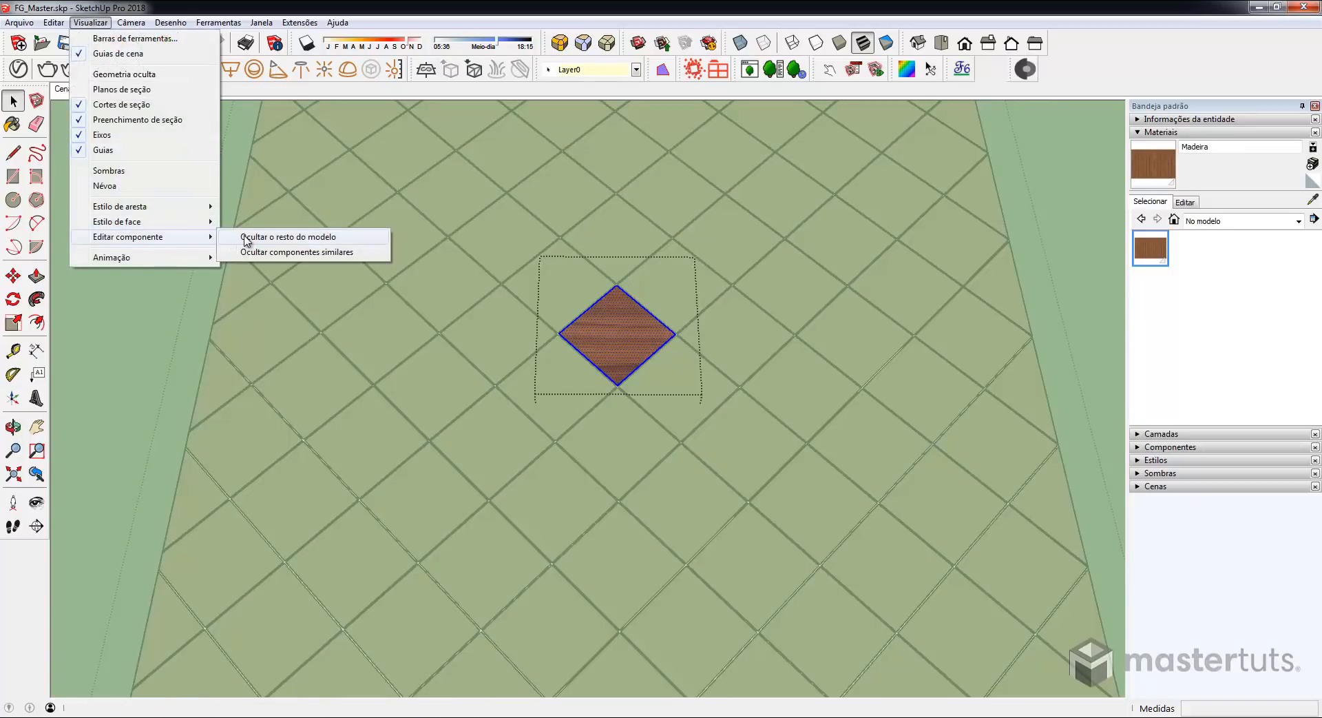
pyautogui.click(246, 238)
# - Inspect the floor's underside and the gaps between its tiles for the face created behind them
pyautogui.moveTo(245, 236); pyautogui.dragTo(502, 289, button='middle')
pyautogui.scroll(-2, 531, 283)
pyautogui.scroll(5, 587, 256)
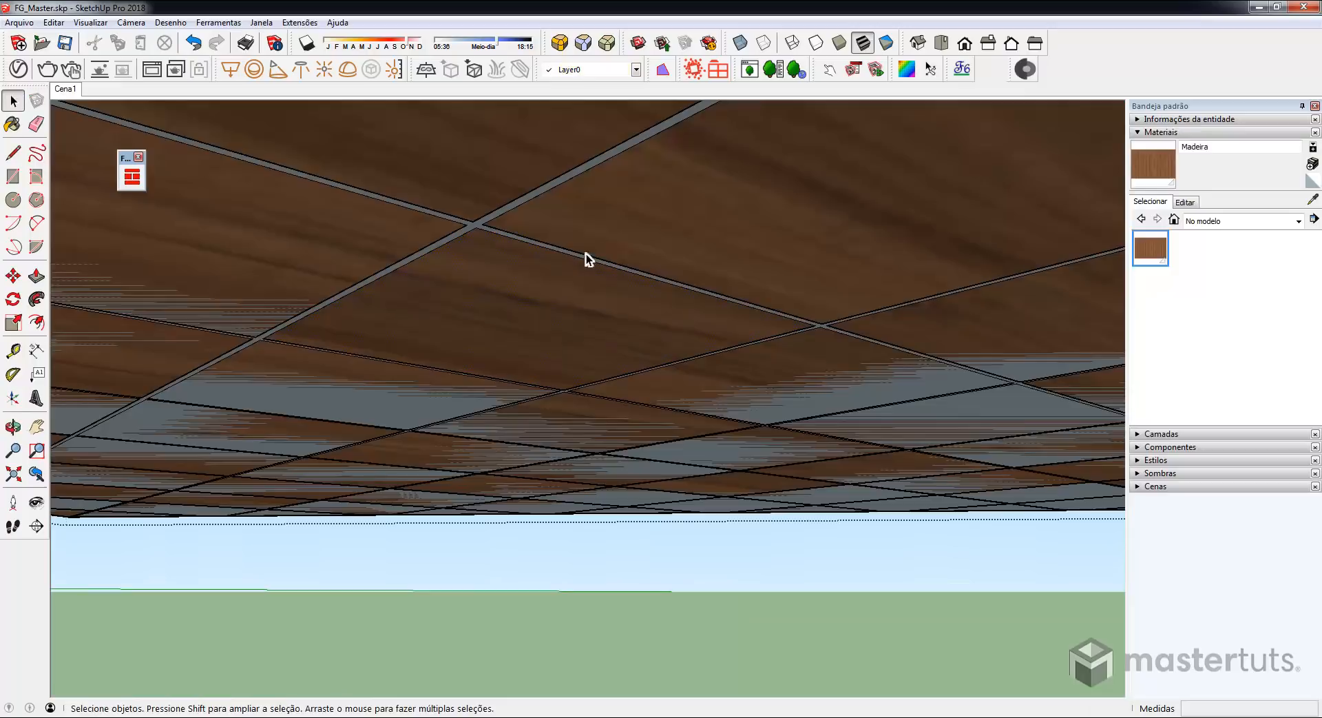
pyautogui.moveTo(585, 254); pyautogui.dragTo(516, 375, button='middle')
pyautogui.scroll(-4, 517, 375)
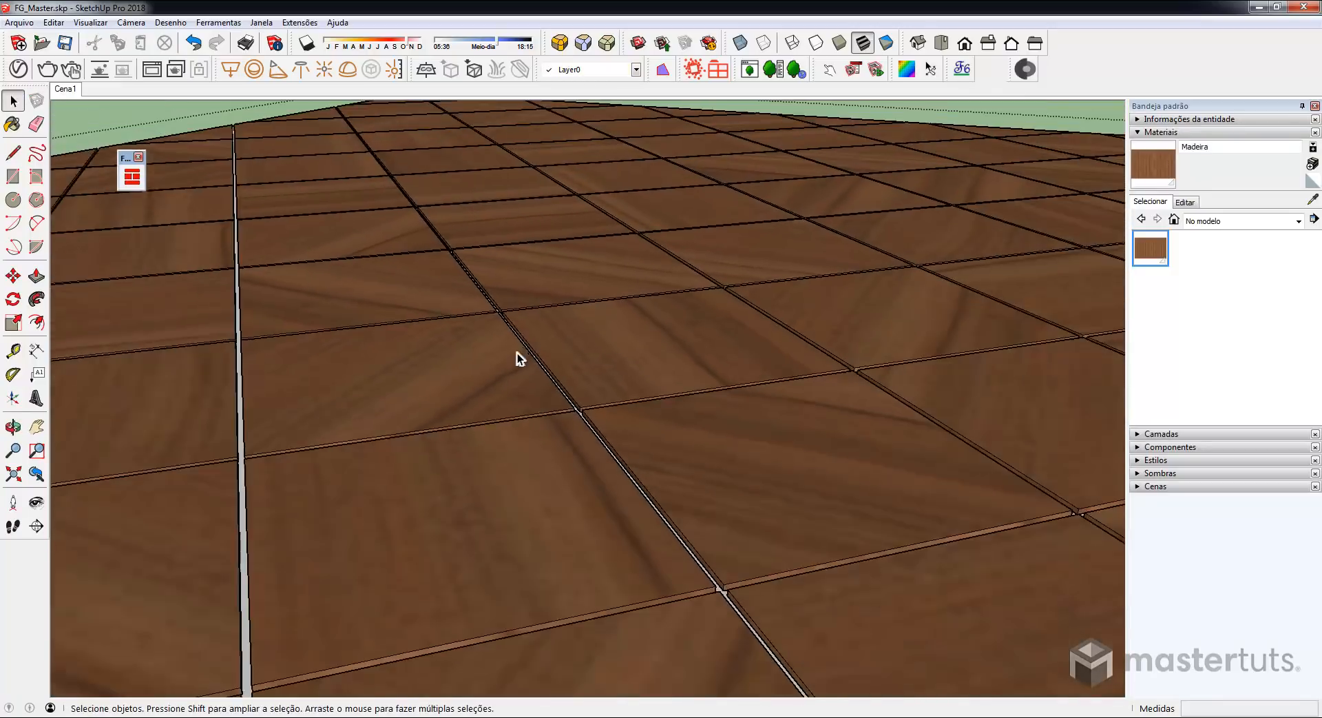
pyautogui.scroll(-3, 518, 353)
pyautogui.moveTo(572, 241); pyautogui.dragTo(454, 408, button='middle')
pyautogui.scroll(-2, 330, 430)
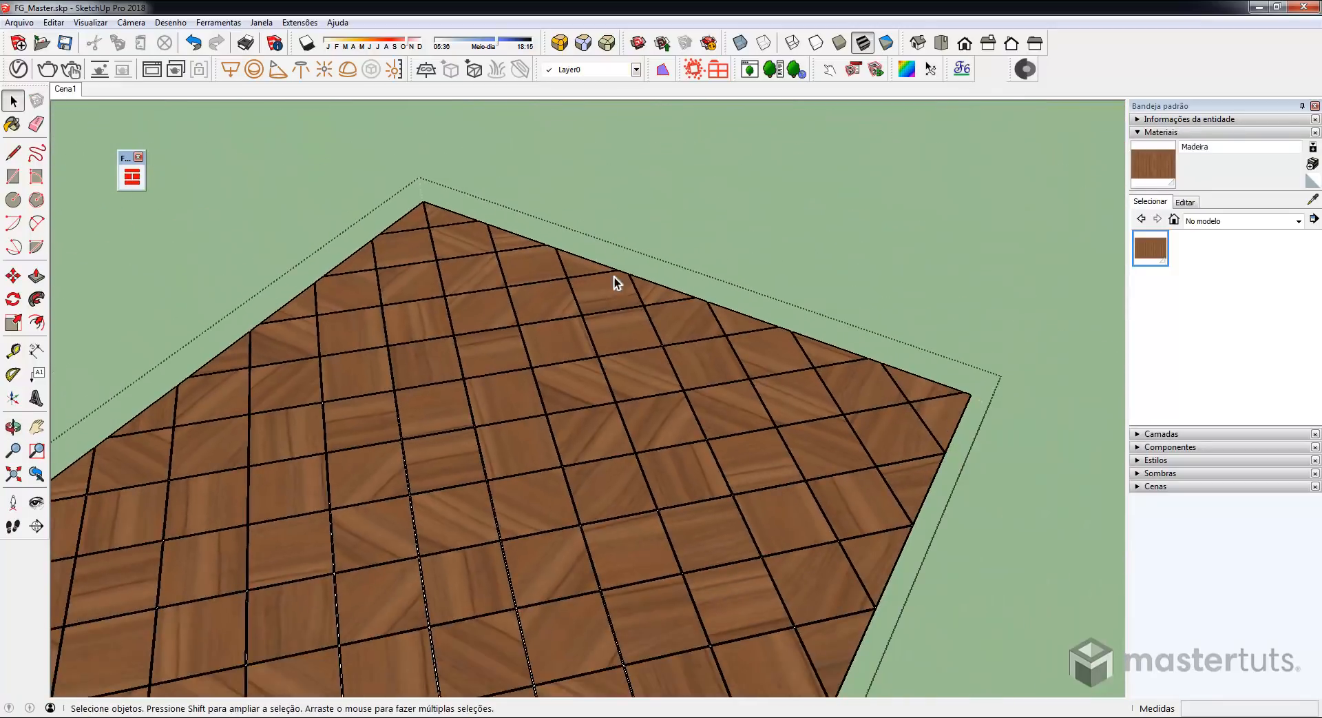
pyautogui.scroll(-3, 457, 482)
pyautogui.scroll(4, 581, 422)
pyautogui.scroll(5, 490, 434)
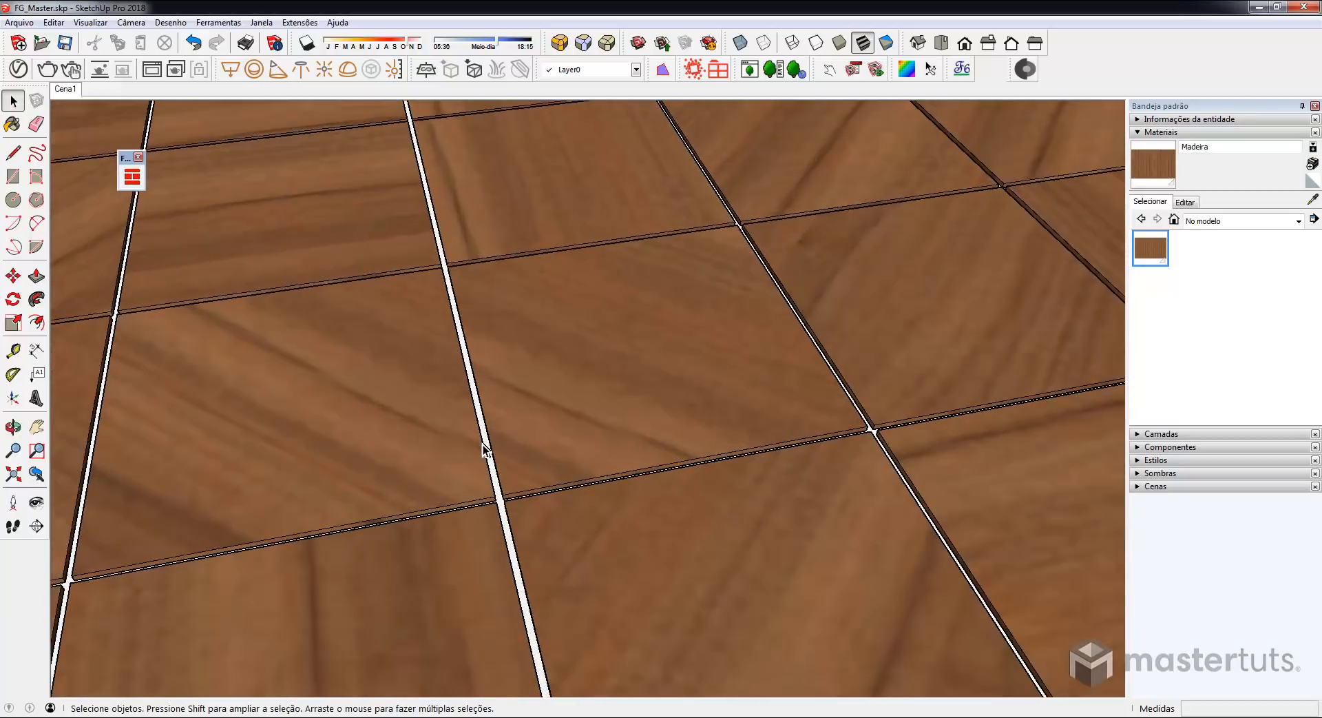
pyautogui.moveTo(524, 367); pyautogui.dragTo(524, 367, button='middle')
pyautogui.scroll(-5, 515, 307)
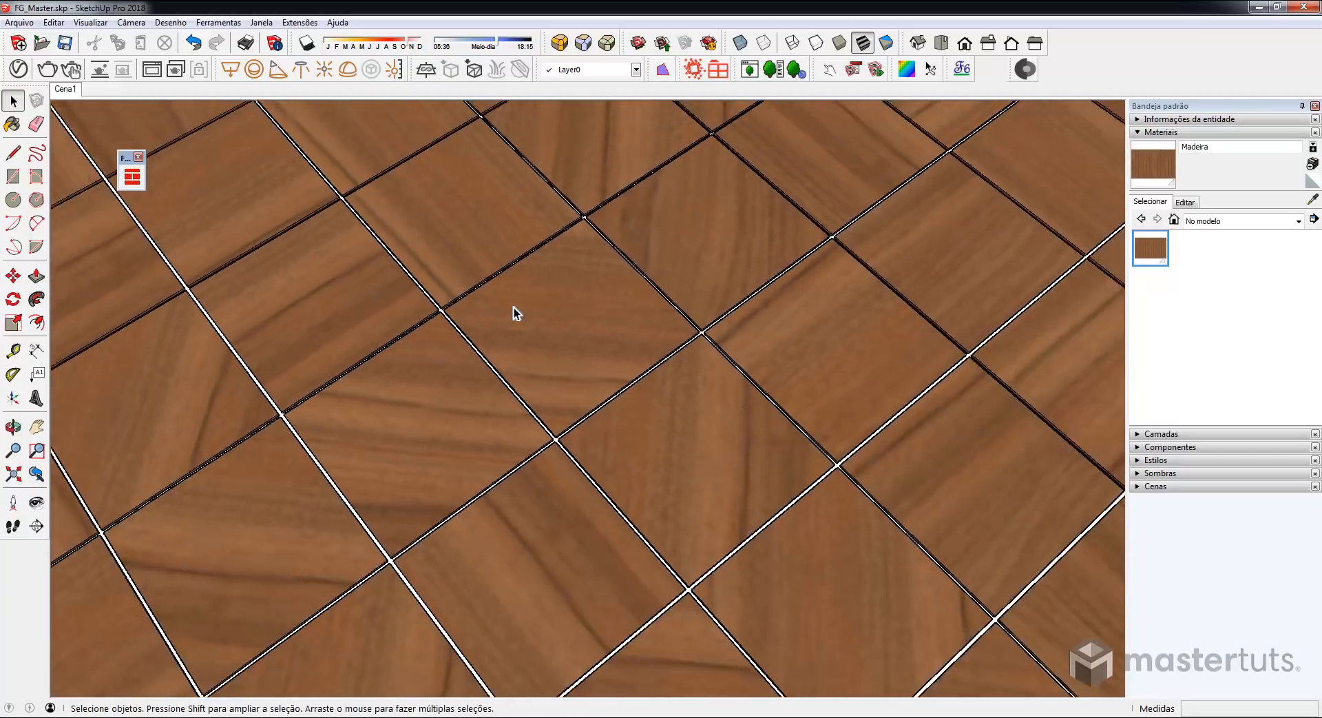
pyautogui.scroll(-8, 431, 237)
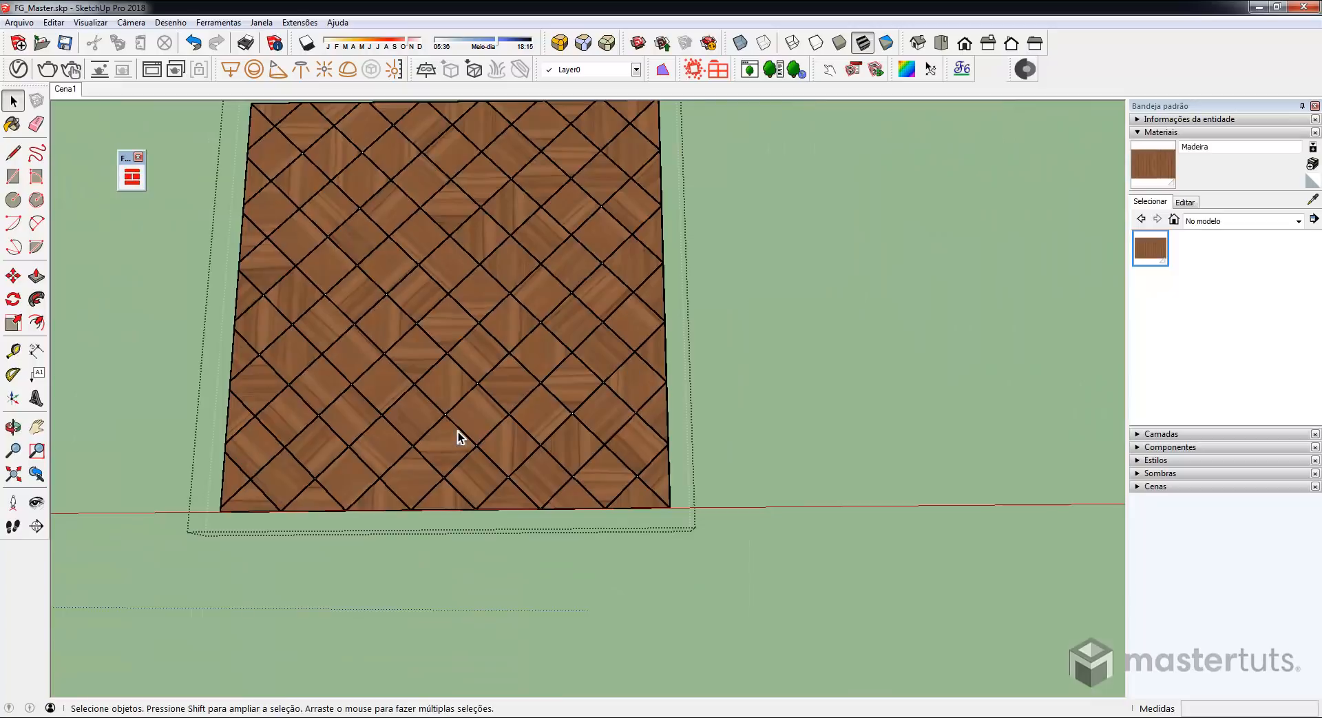
# - Leave the floor group and look over the remaining blank horizontal face and the vertical face at the end of the row
pyautogui.moveTo(428, 489); pyautogui.dragTo(429, 324, button='middle')
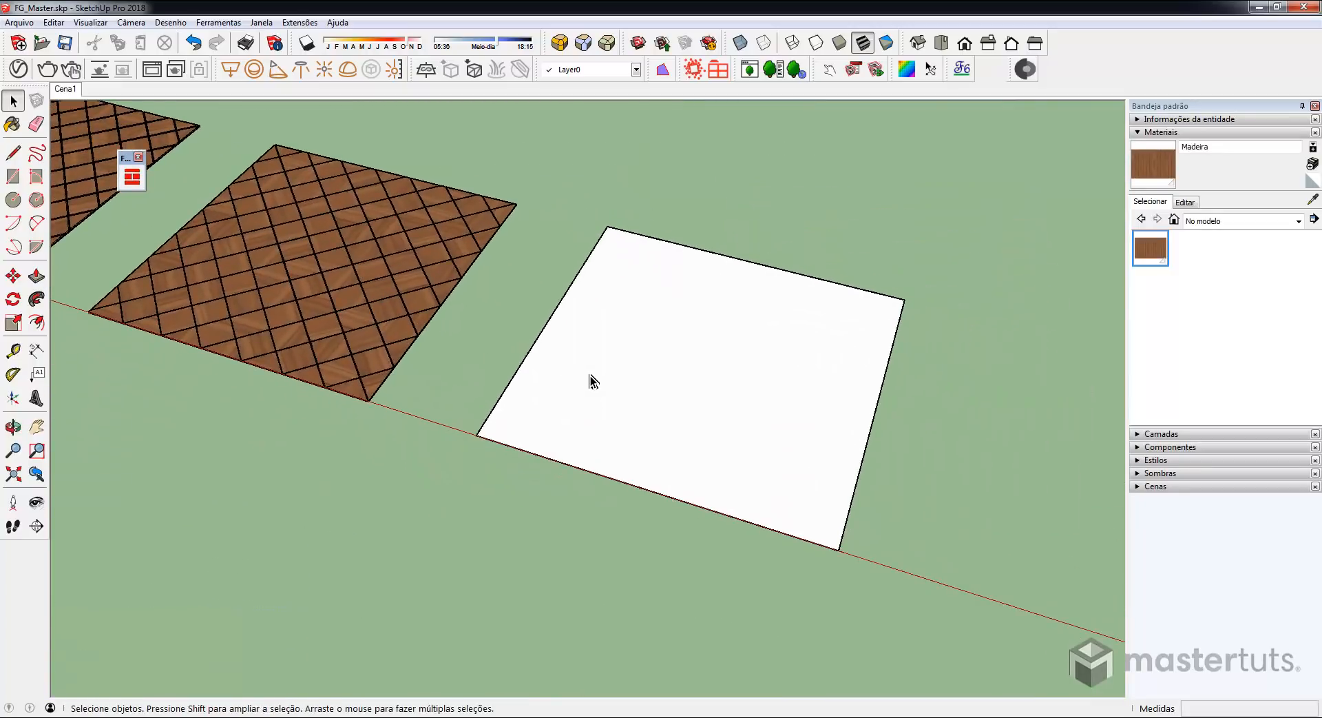
pyautogui.moveTo(590, 378)
pyautogui.mouseDown(button='middle')
pyautogui.moveTo(576, 296)
pyautogui.moveTo(650, 384)
pyautogui.mouseUp(button='middle')
pyautogui.scroll(-2, 620, 386)
pyautogui.scroll(3, 607, 388)
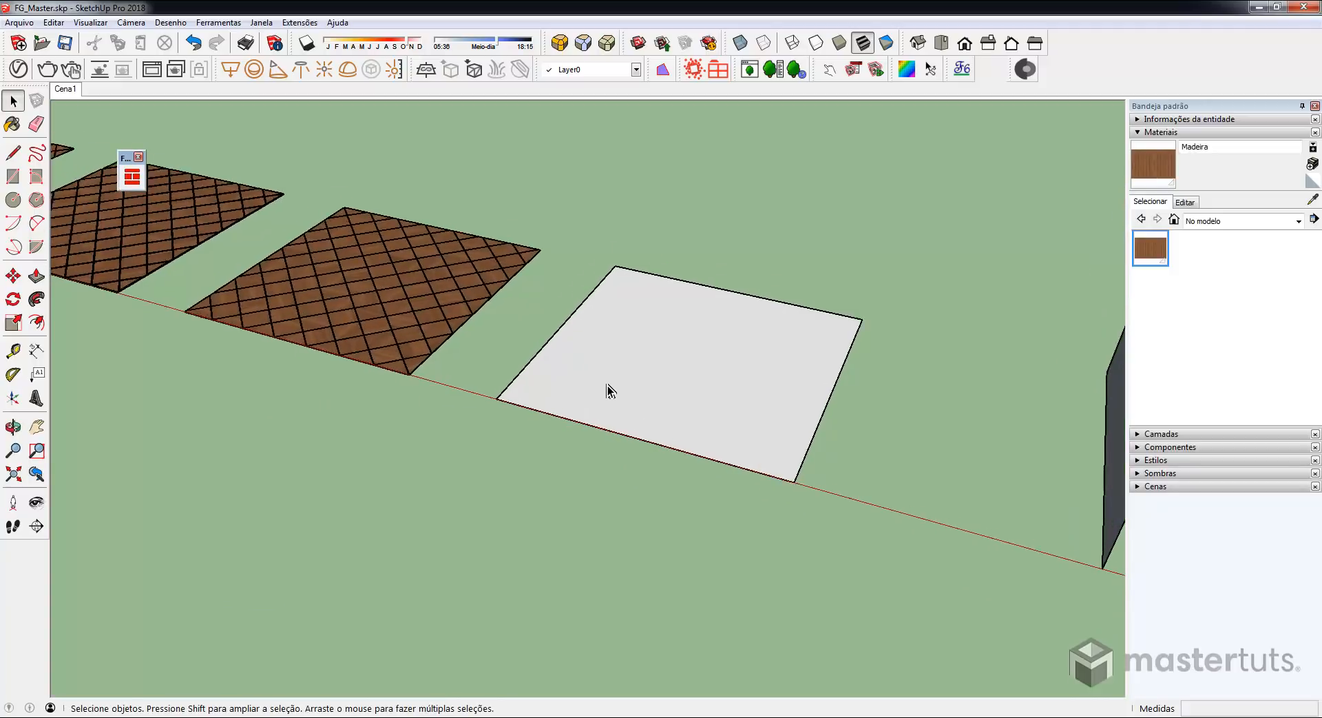
pyautogui.scroll(-2, 606, 386)
pyautogui.scroll(-3, 607, 386)
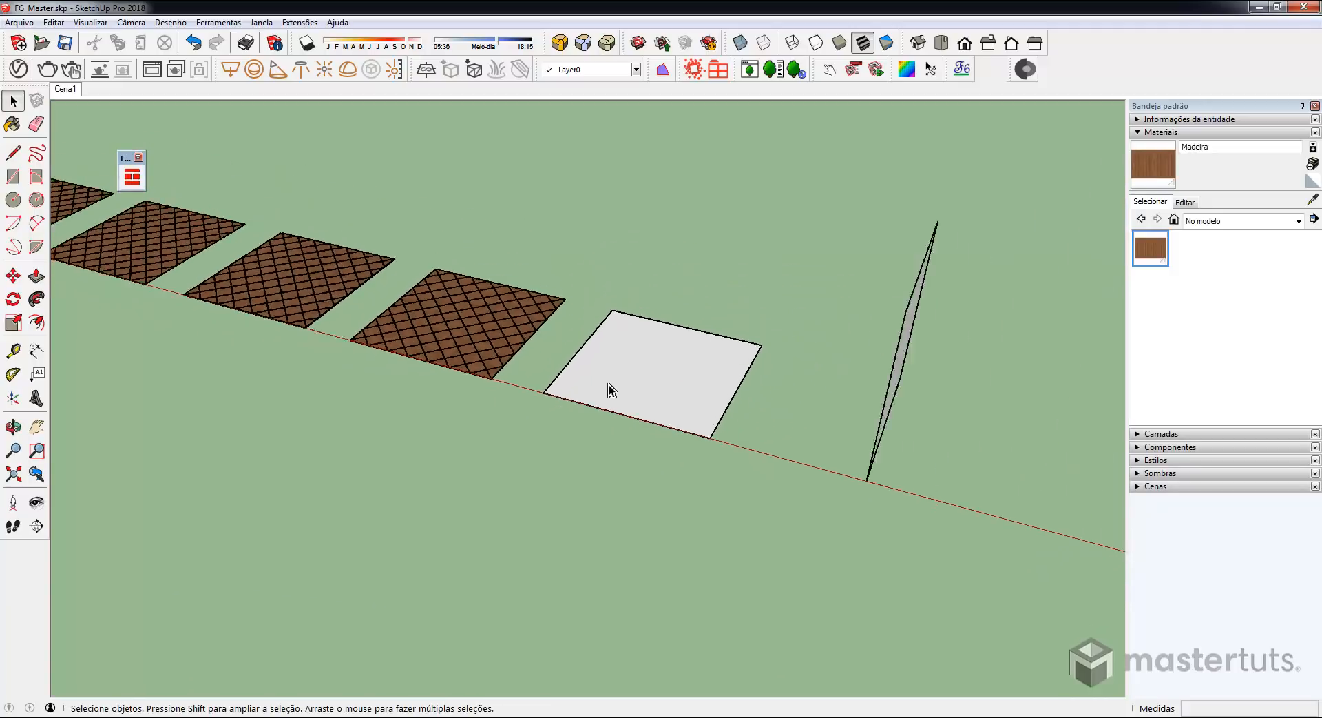
pyautogui.scroll(4, 616, 384)
pyautogui.scroll(-2, 620, 372)
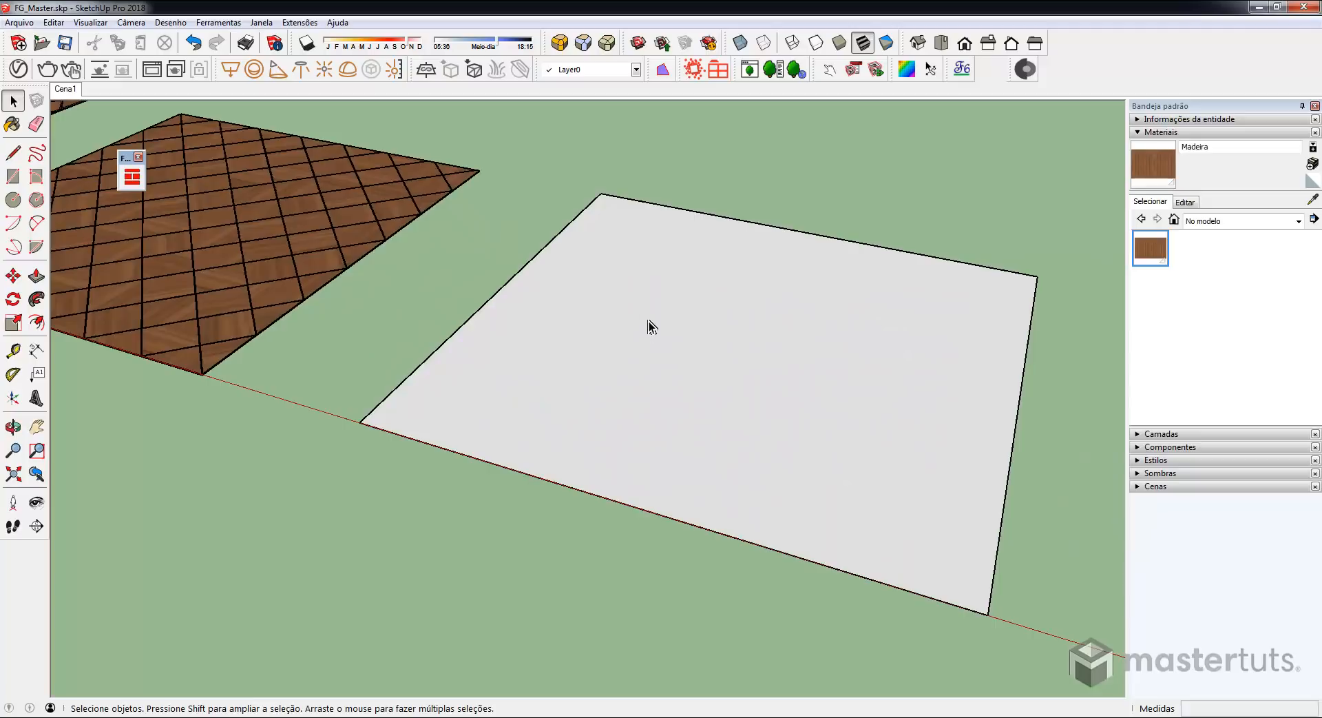
pyautogui.scroll(-2, 552, 374)
pyautogui.moveTo(552, 375)
pyautogui.mouseDown(button='middle')
pyautogui.moveTo(709, 444)
pyautogui.moveTo(428, 393)
pyautogui.moveTo(715, 410)
pyautogui.moveTo(606, 324)
pyautogui.mouseUp(button='middle')
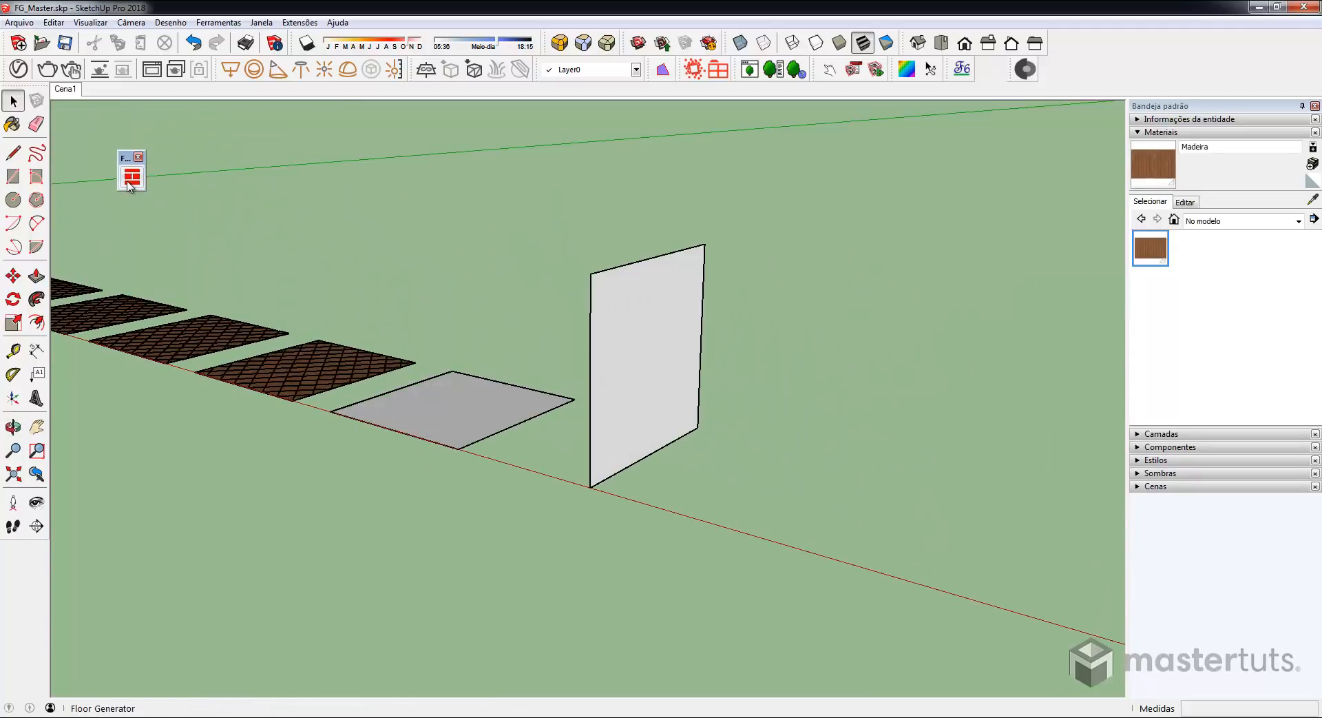
# - Reopen FloorGenerator, choose the Clapboard pattern and apply it to the vertical face, keeping the dialog clear of the face
pyautogui.click(132, 177)
pyautogui.click(578, 181)
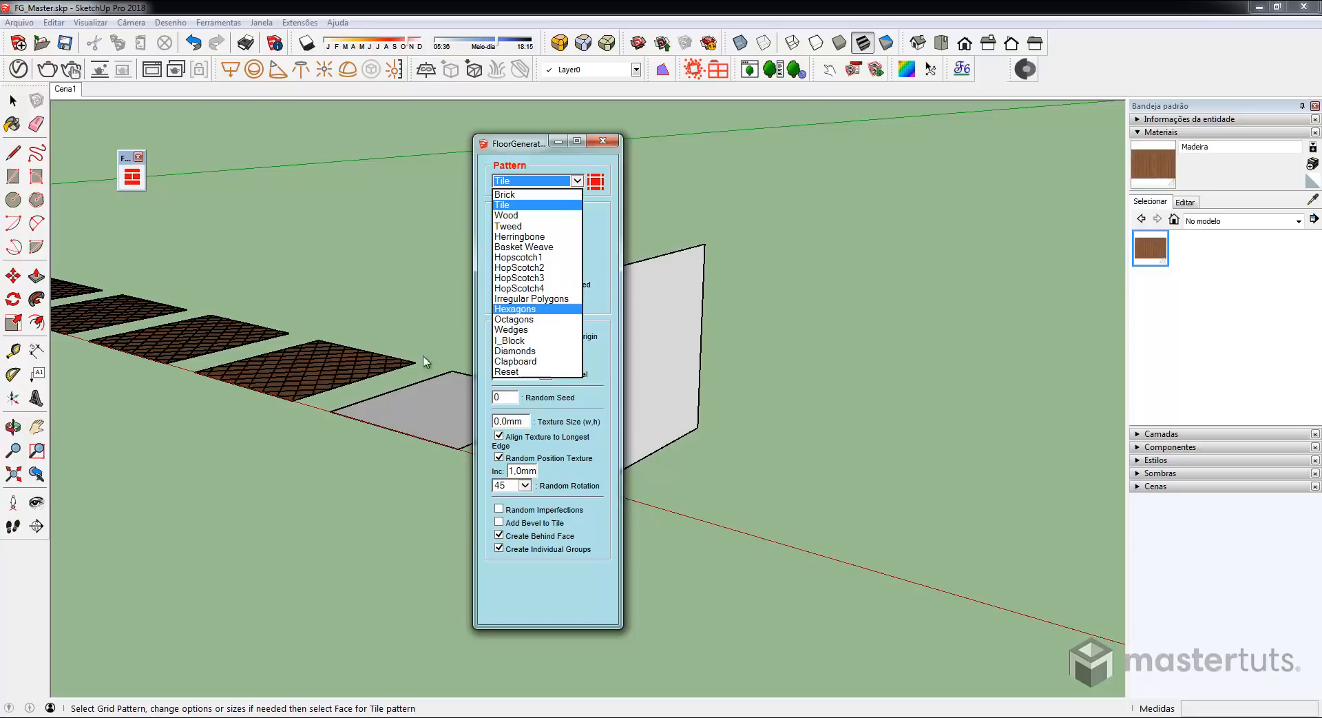
pyautogui.click(530, 362)
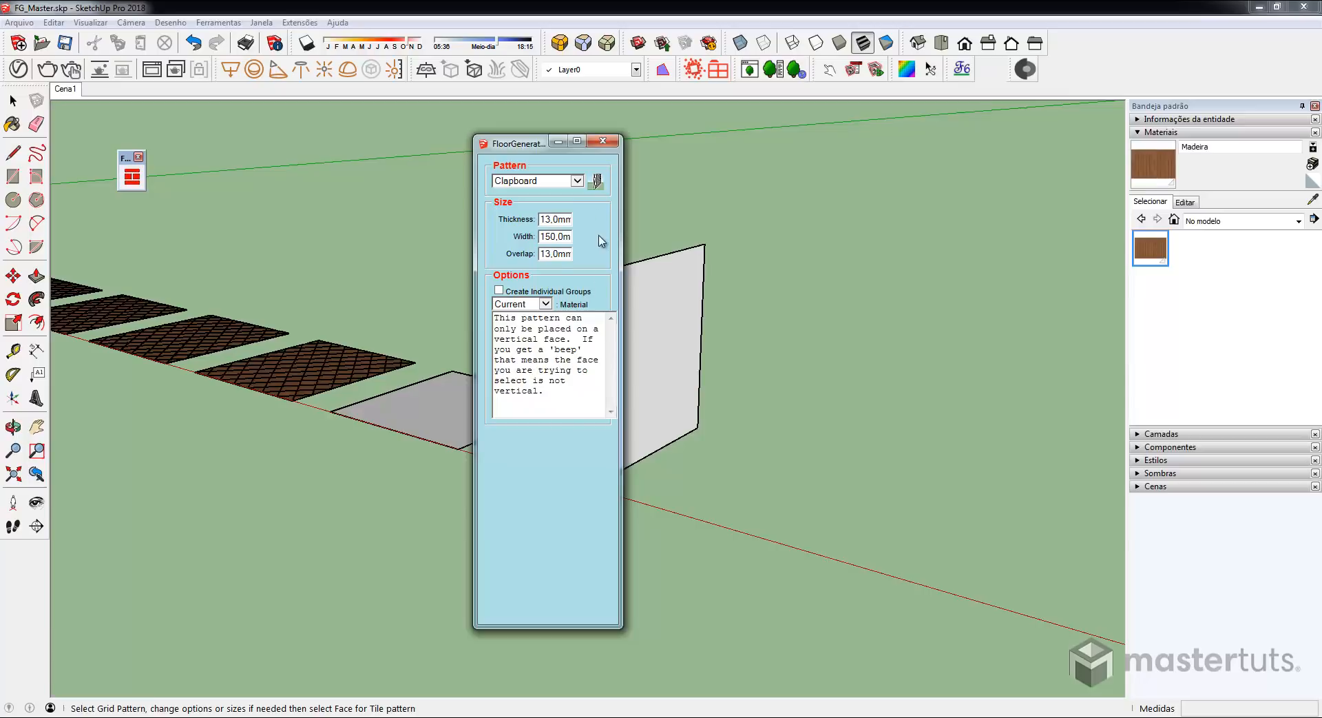
pyautogui.click(632, 366)
pyautogui.moveTo(520, 149); pyautogui.dragTo(406, 158)
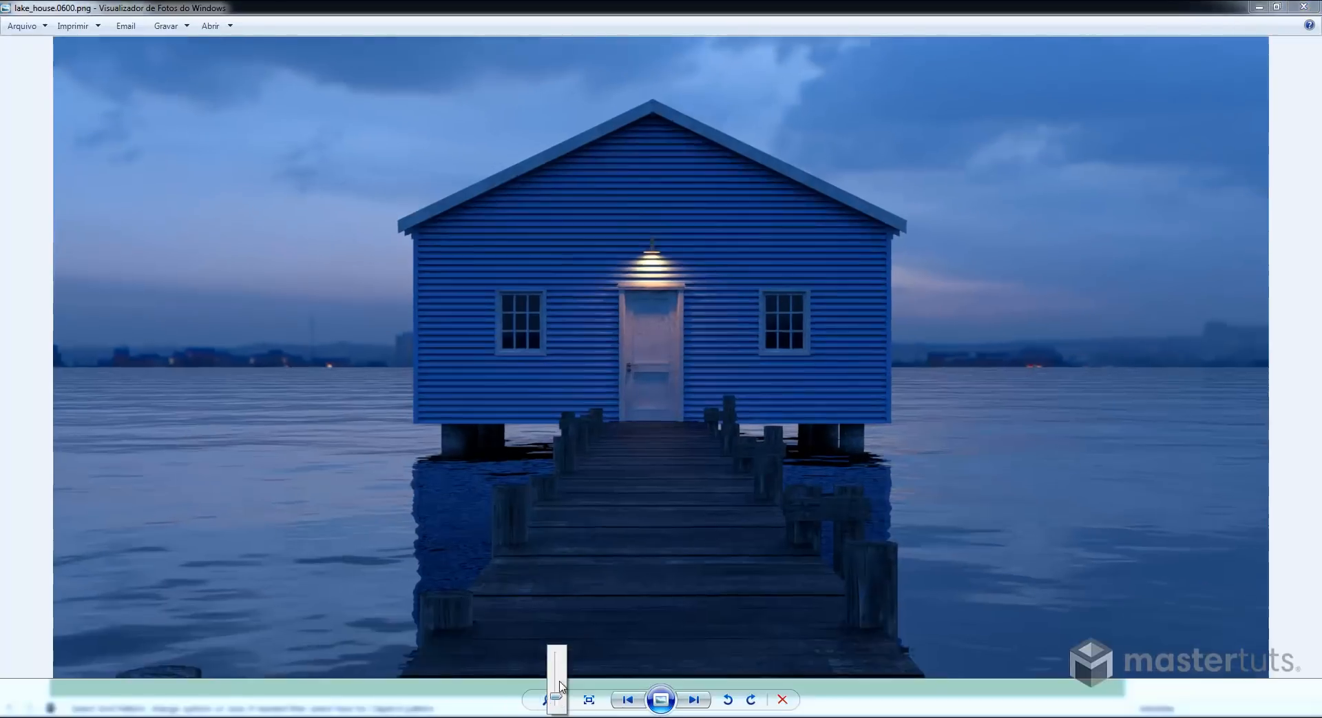
# - View the siding in the lake house picture up close, return to SketchUp and generate the Clapboard pattern on the vertical face
pyautogui.scroll(3, 774, 366)
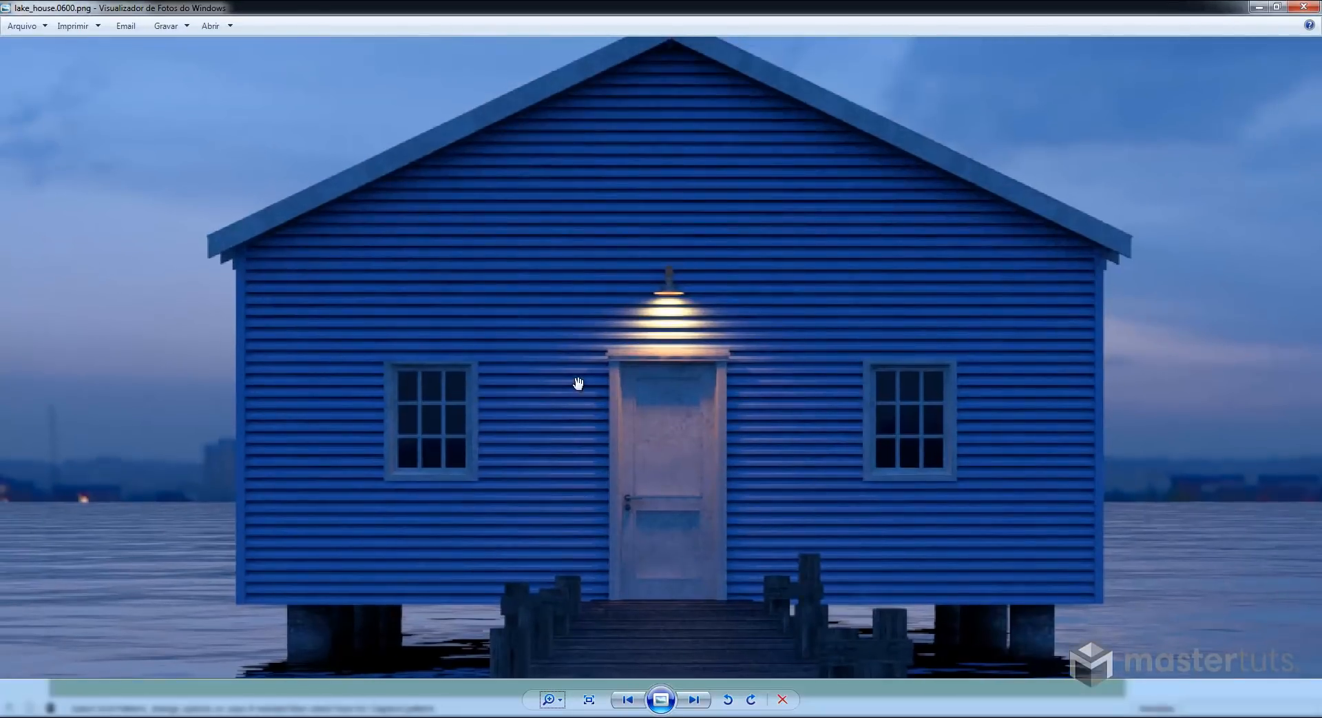
pyautogui.moveTo(578, 383); pyautogui.dragTo(506, 405)
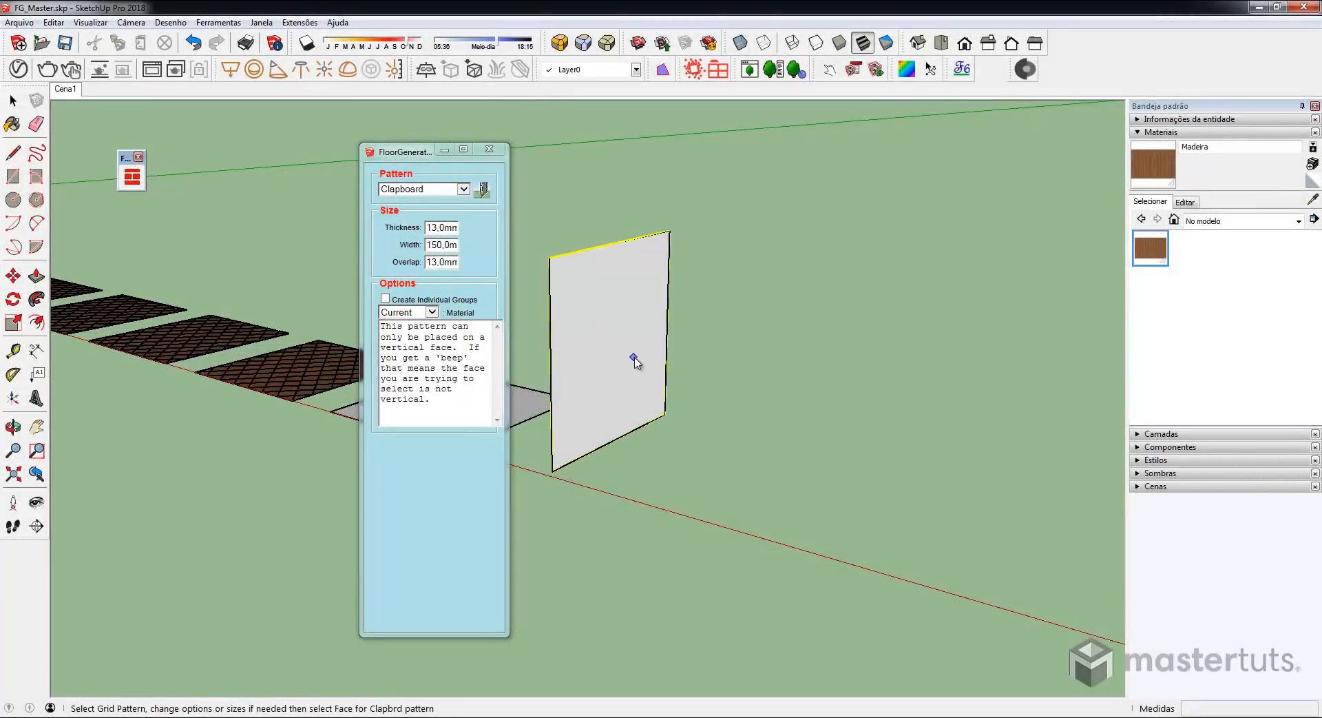
pyautogui.click(634, 359)
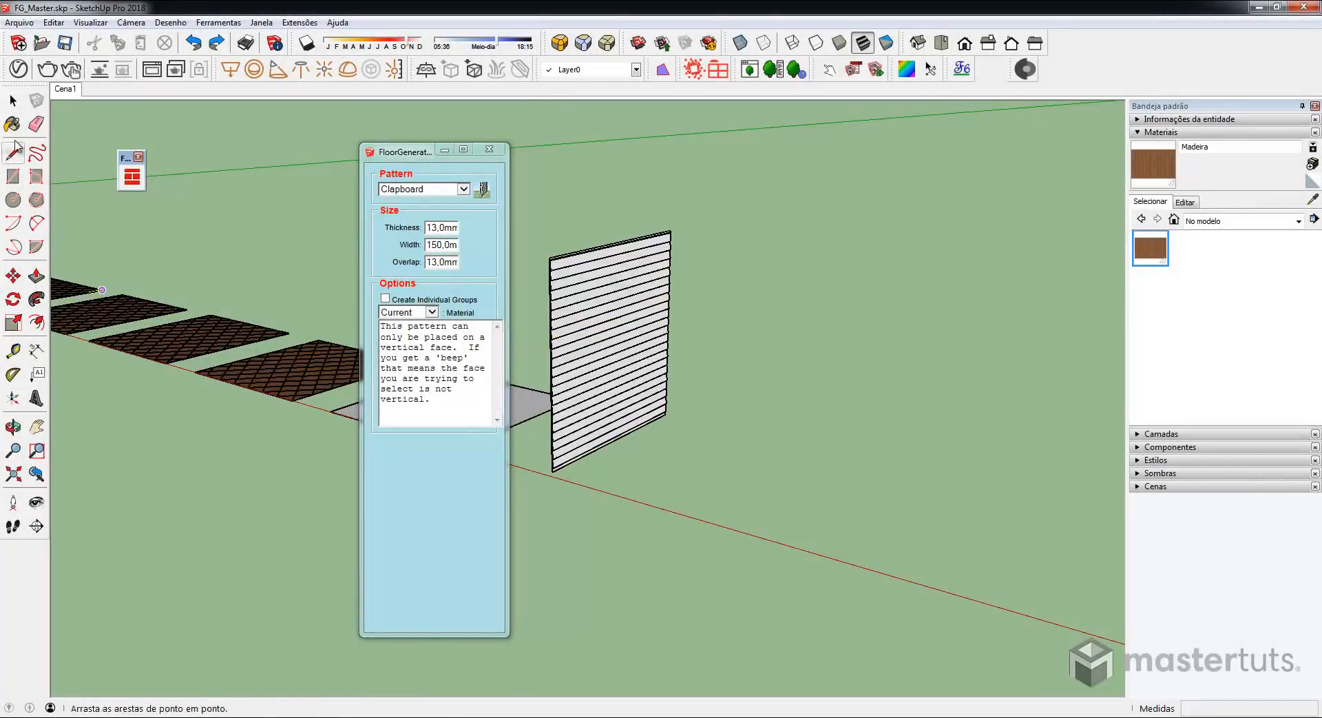
pyautogui.press('space')
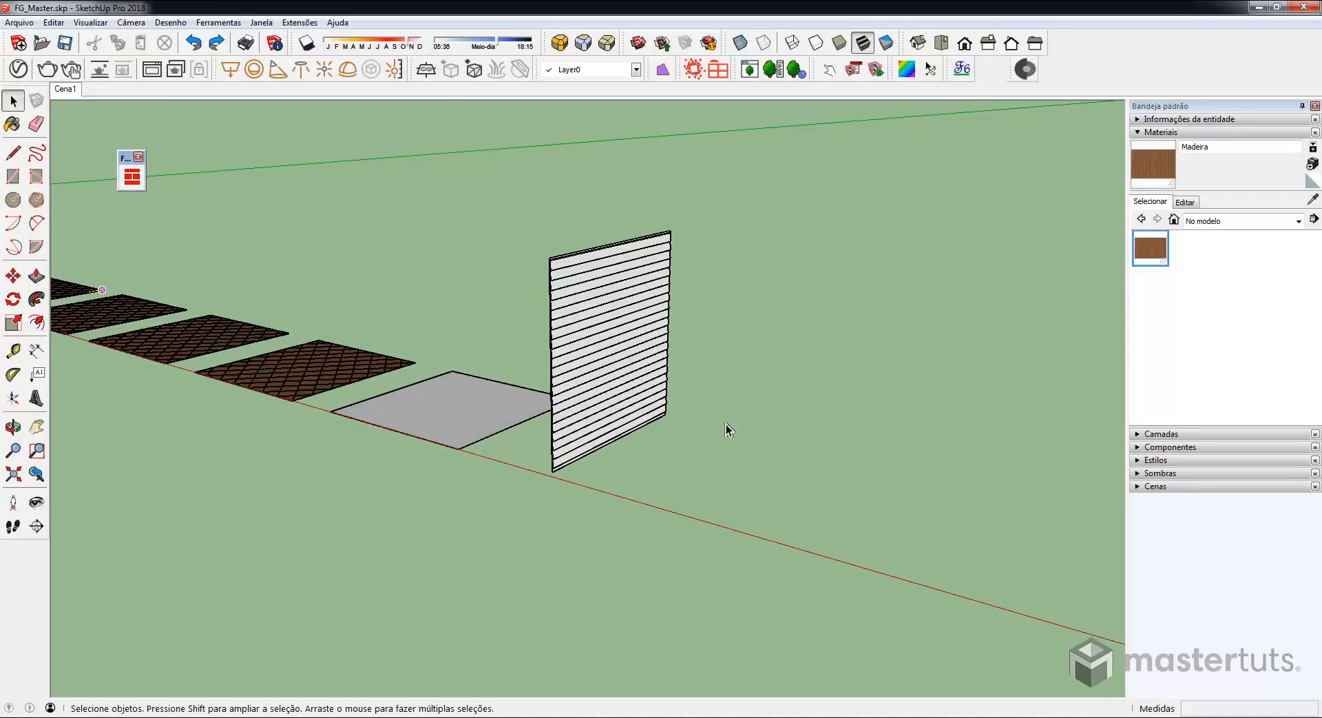
# - Inspect the clapboard wall's side edge and back to see how the boards overlap
pyautogui.scroll(9, 596, 296)
pyautogui.moveTo(585, 271); pyautogui.dragTo(731, 199, button='middle')
pyautogui.scroll(2, 379, 303)
pyautogui.moveTo(379, 303); pyautogui.dragTo(513, 260, button='middle')
pyautogui.scroll(4, 382, 316)
pyautogui.scroll(-2, 412, 330)
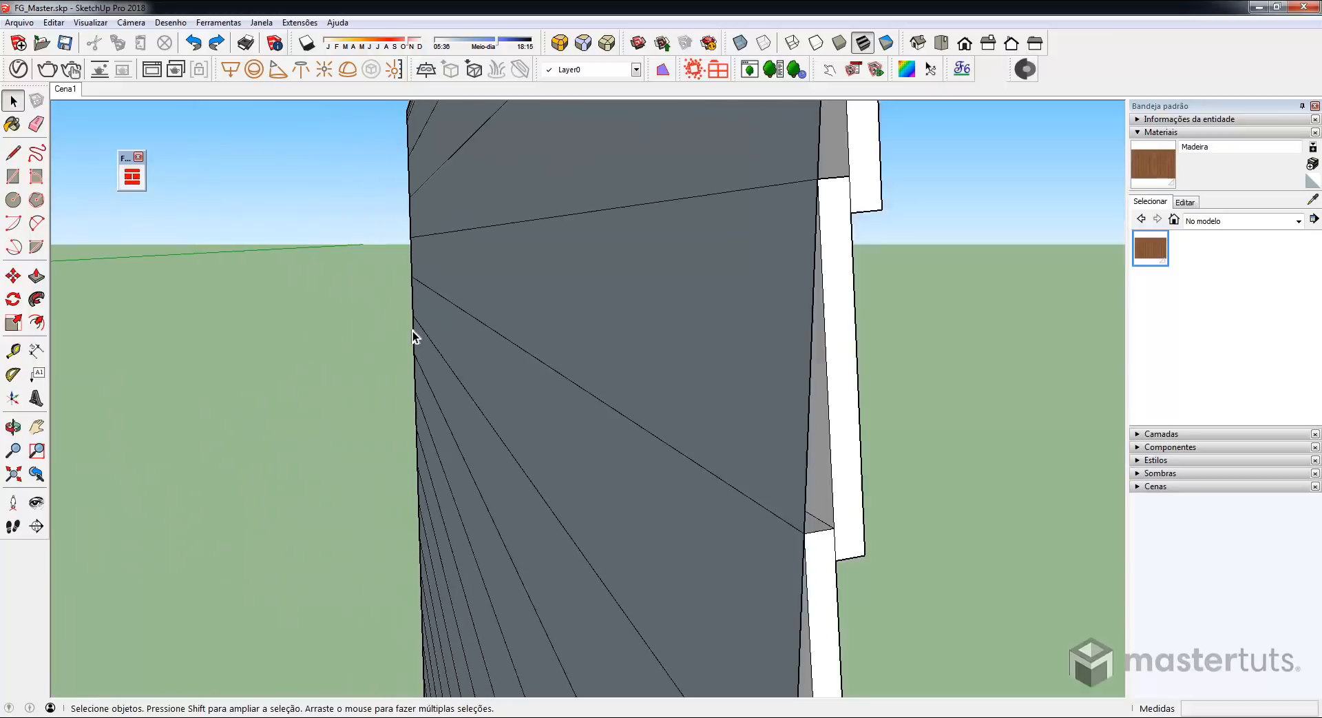
pyautogui.scroll(-5, 411, 331)
pyautogui.moveTo(519, 310); pyautogui.dragTo(319, 294, button='middle')
pyautogui.moveTo(552, 252); pyautogui.dragTo(658, 259, button='middle')
pyautogui.scroll(-2, 747, 382)
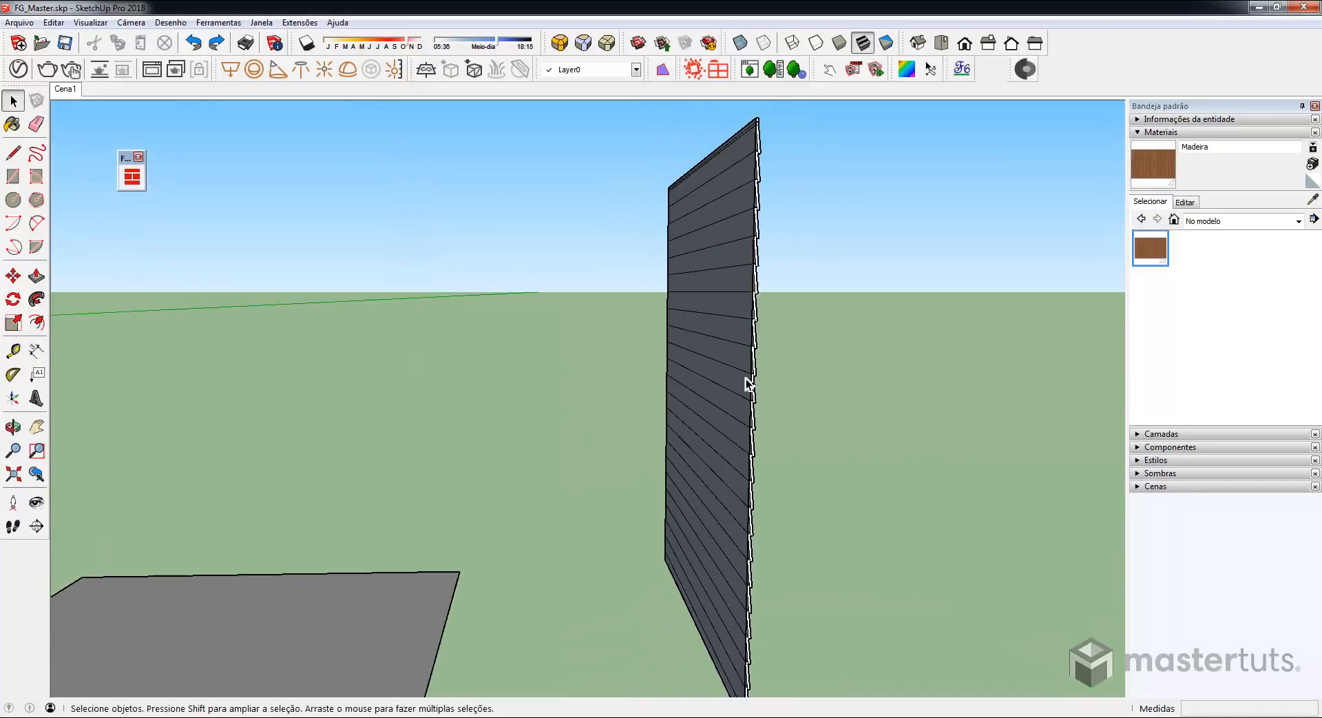
pyautogui.scroll(3, 770, 416)
pyautogui.scroll(-3, 771, 416)
pyautogui.scroll(-4, 729, 307)
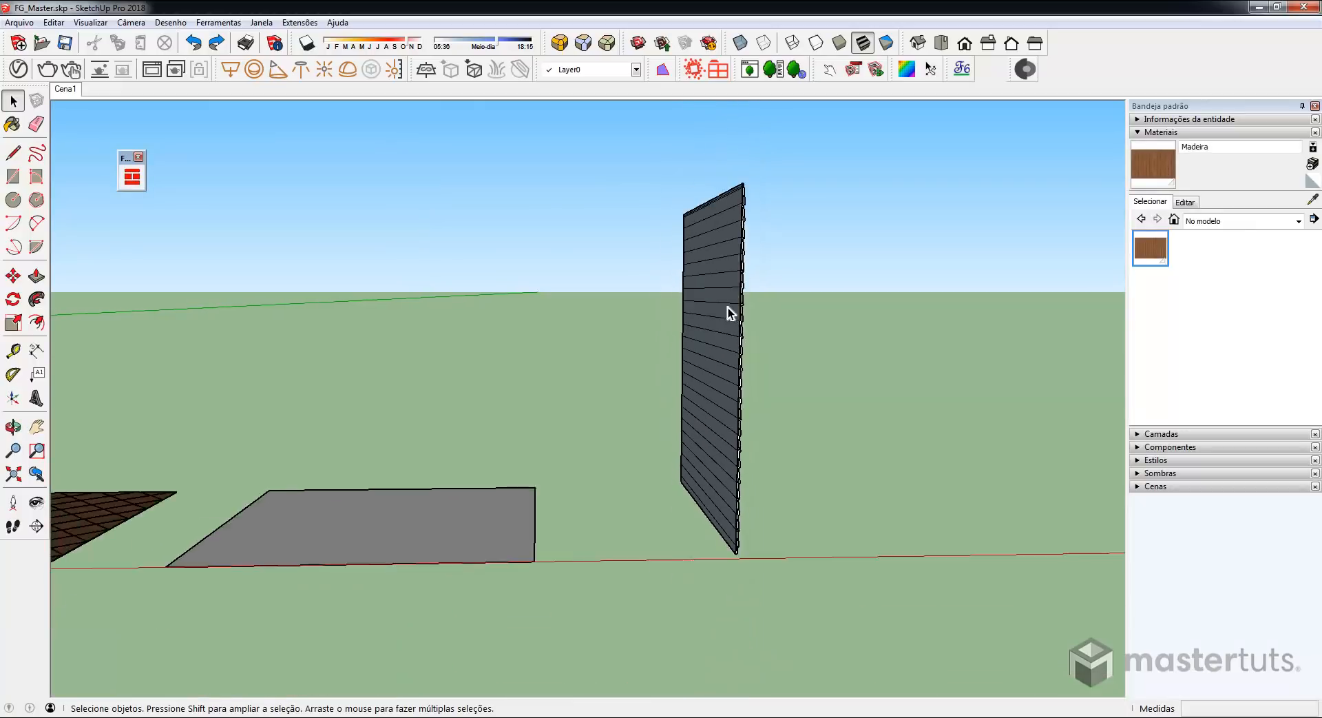
pyautogui.moveTo(729, 307); pyautogui.dragTo(733, 348, button='middle')
pyautogui.scroll(-1, 664, 399)
# - Copy the remaining blank horizontal square face to a spot in front of the row
pyautogui.scroll(2, 664, 400)
pyautogui.scroll(4, 703, 404)
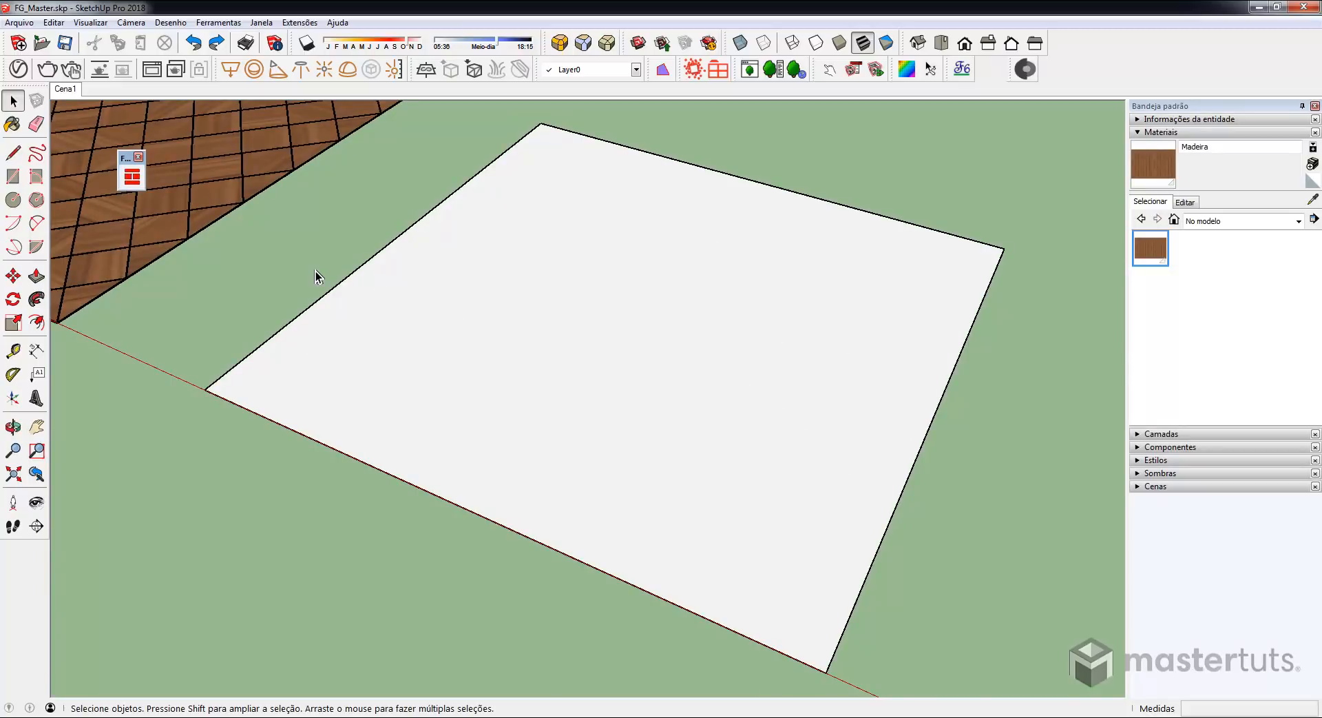
pyautogui.click(645, 334)
pyautogui.scroll(-3, 647, 332)
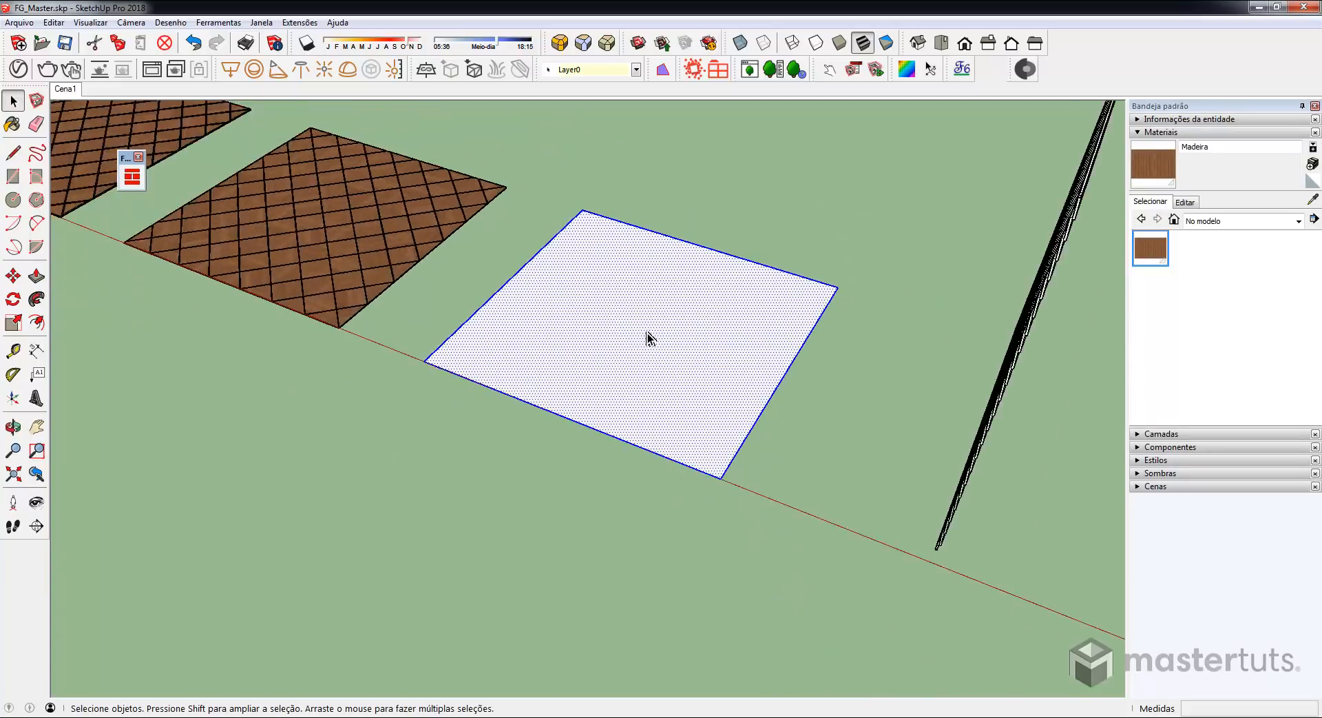
pyautogui.scroll(-2, 648, 338)
pyautogui.press('m')
pyautogui.press('ctrl')
pyautogui.click(746, 309)
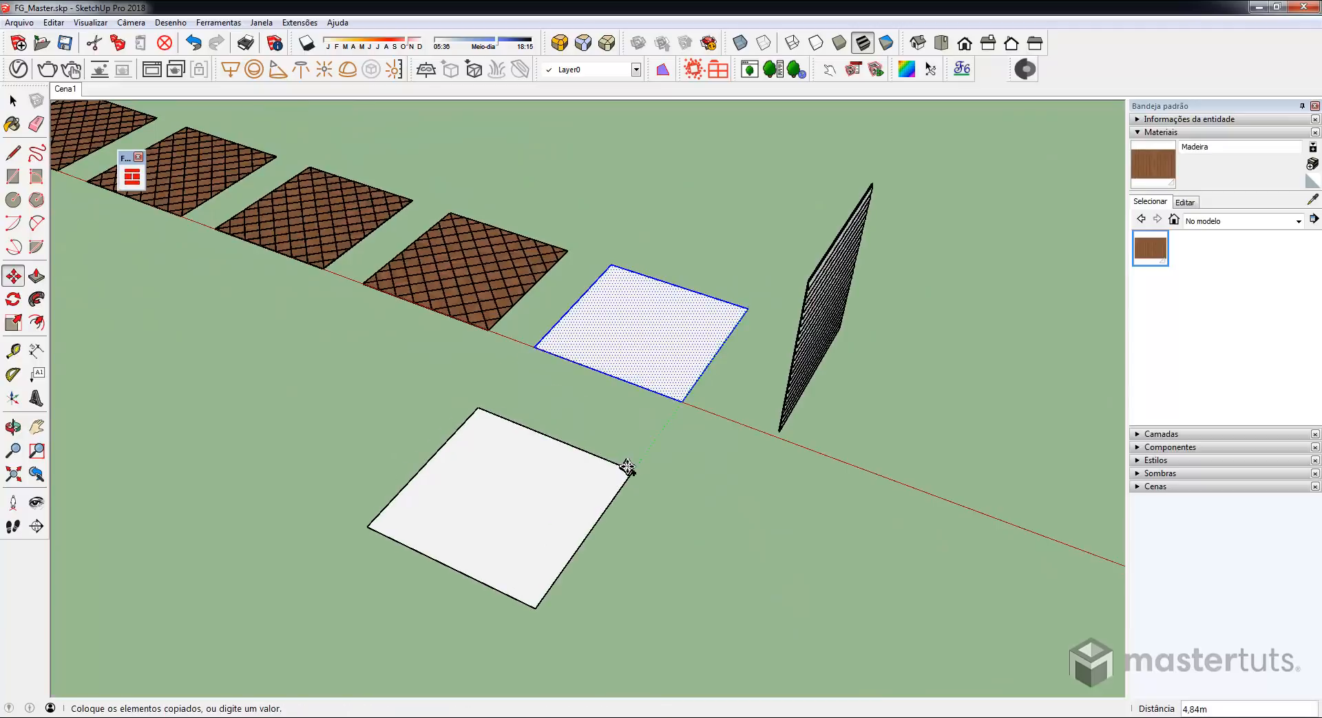
pyautogui.click(637, 449)
# - Reopen FloorGenerator, choose the Wood pattern with 100 mm width and apply it to the original blank square
pyautogui.moveTo(590, 387); pyautogui.dragTo(687, 393, button='middle')
pyautogui.scroll(4, 567, 239)
pyautogui.moveTo(592, 265); pyautogui.dragTo(623, 290, button='middle')
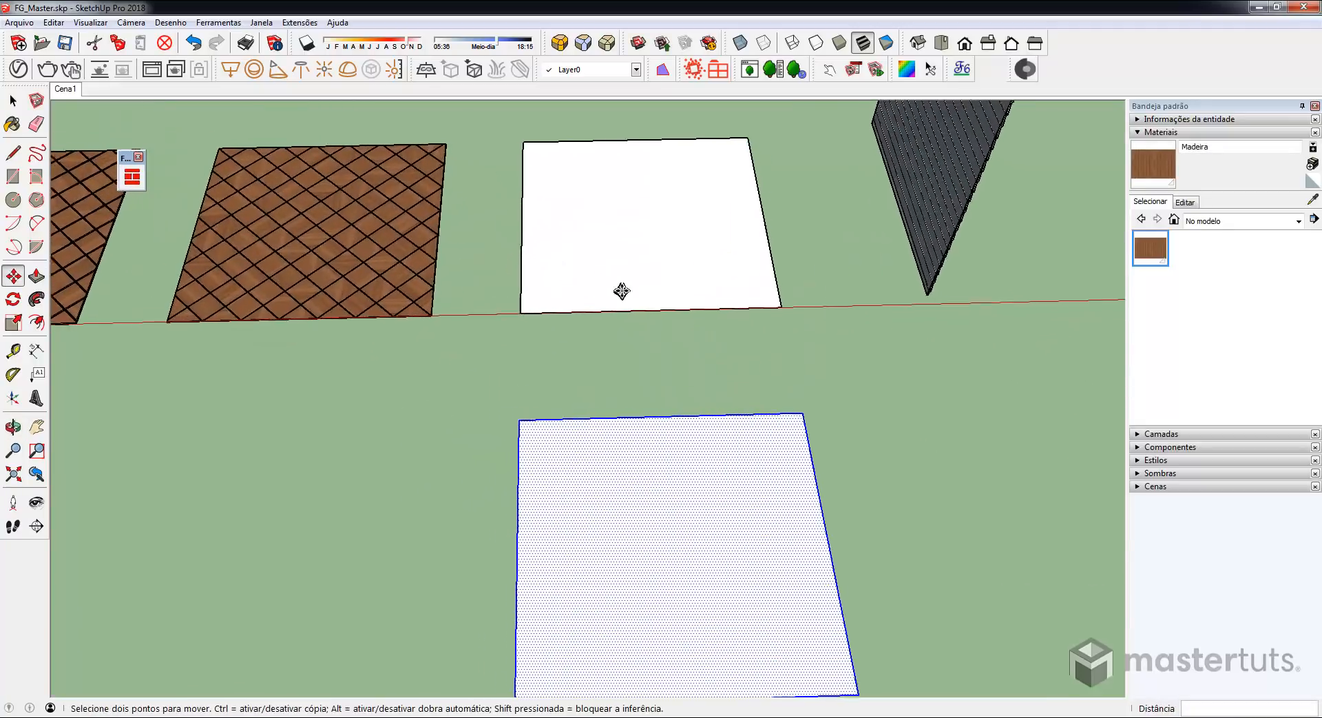
pyautogui.click(133, 178)
pyautogui.click(464, 189)
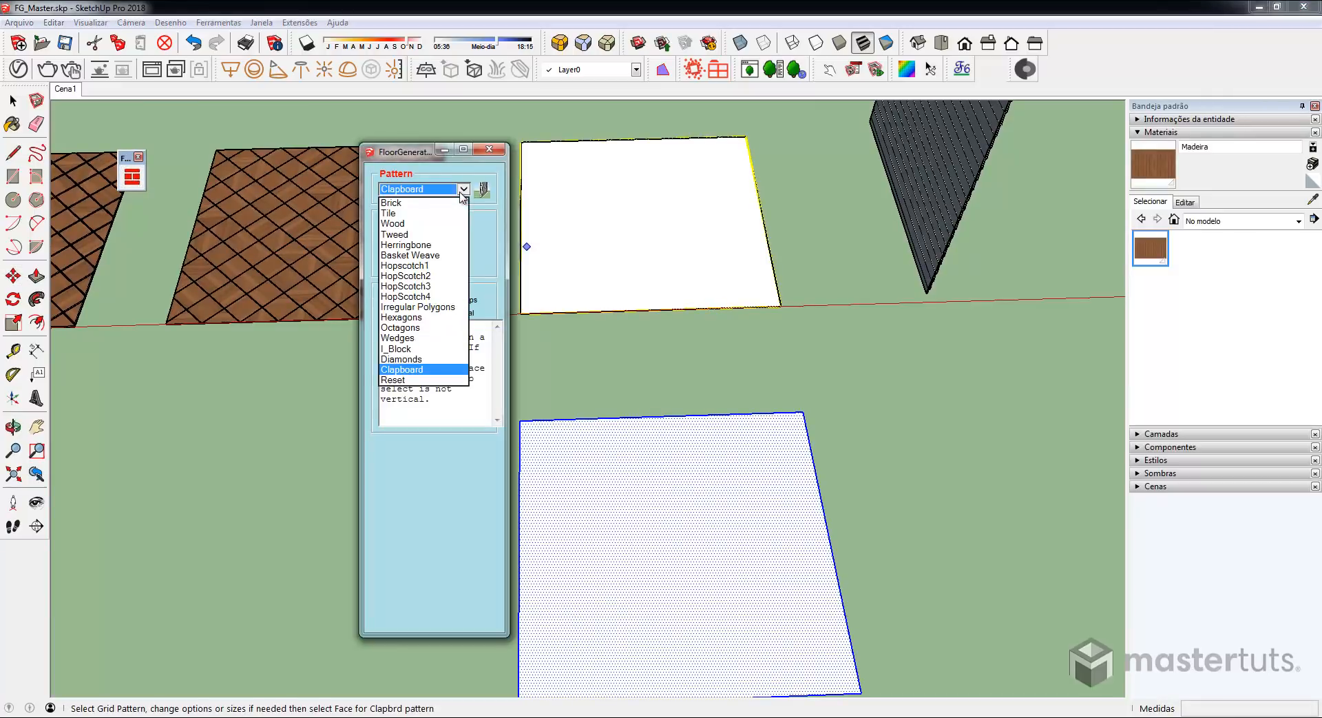
pyautogui.click(423, 224)
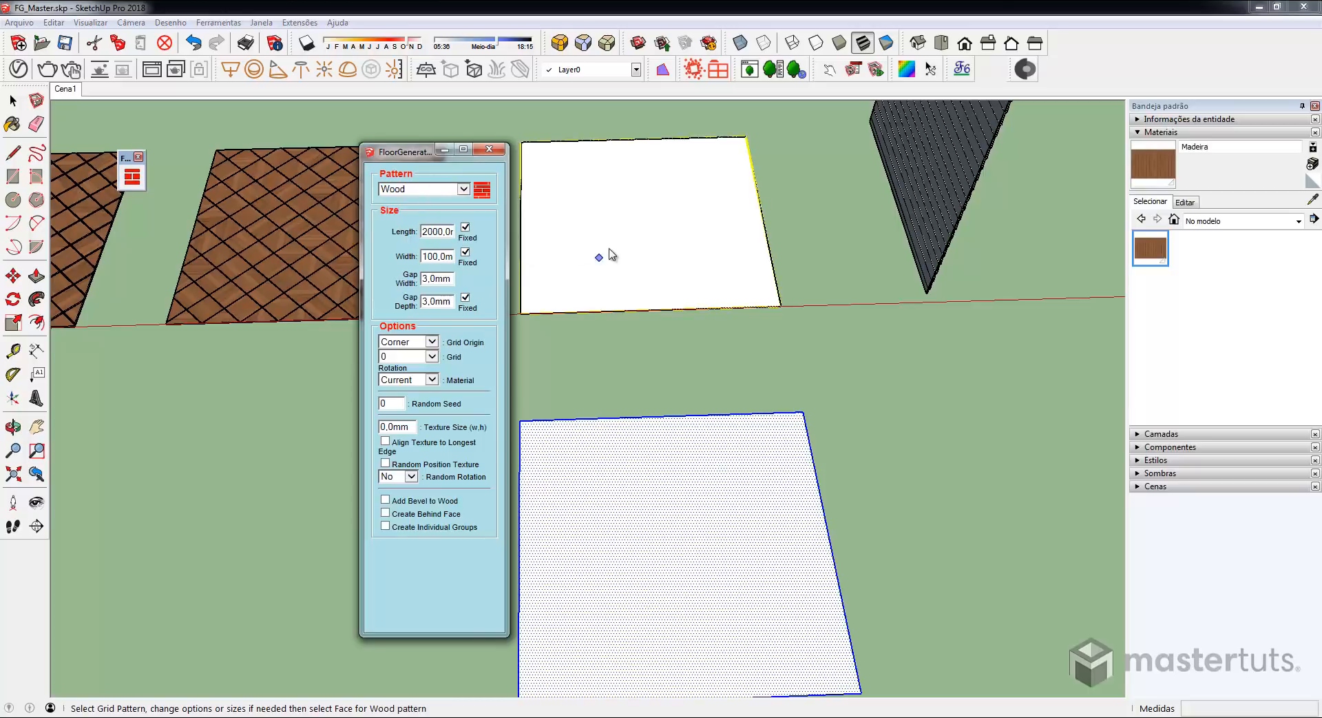
pyautogui.click(643, 246)
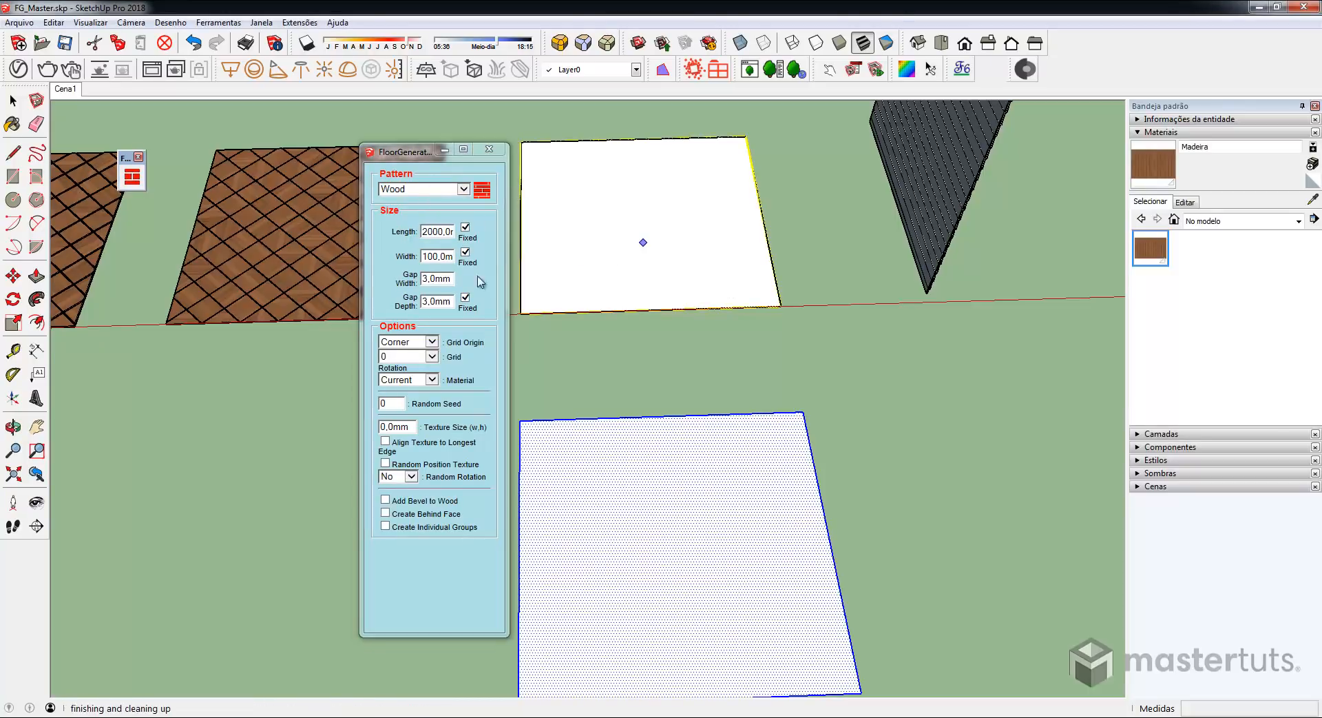
# - Examine the wood floor's plank lengths and the arrangement of its end joints
pyautogui.scroll(8, 620, 262)
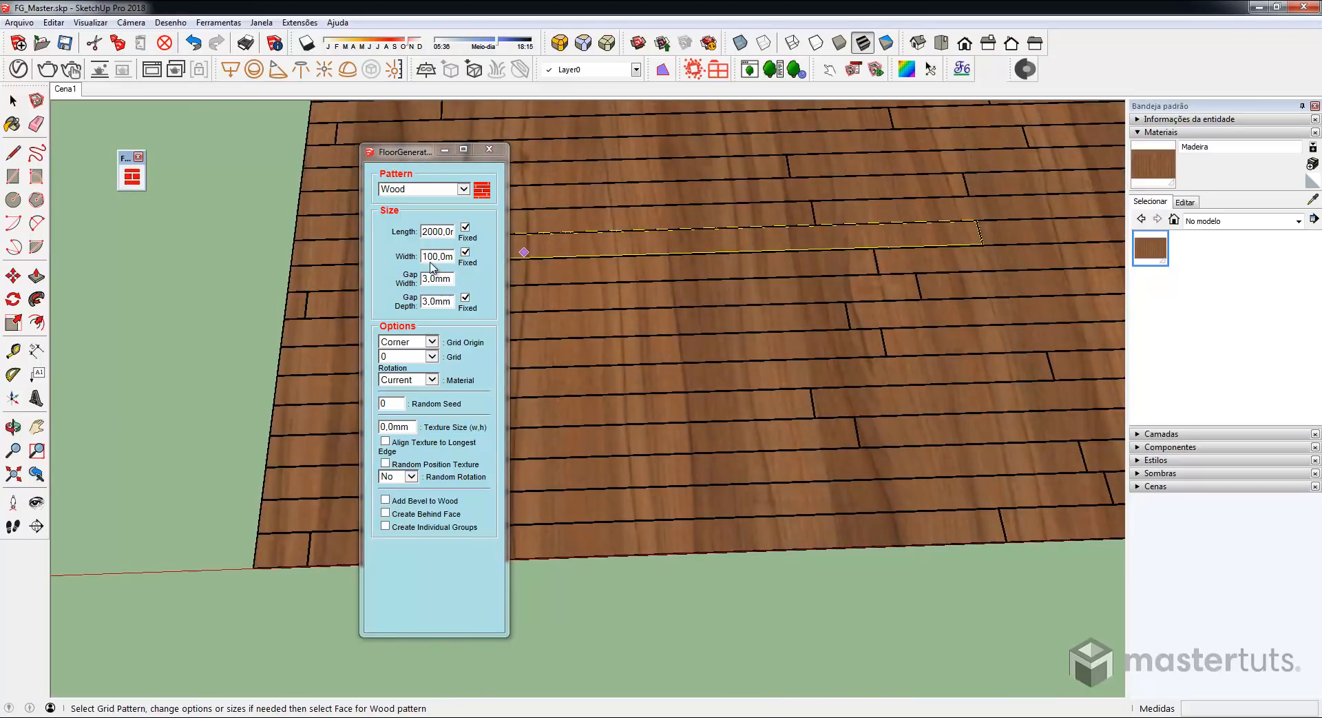
pyautogui.scroll(-3, 899, 274)
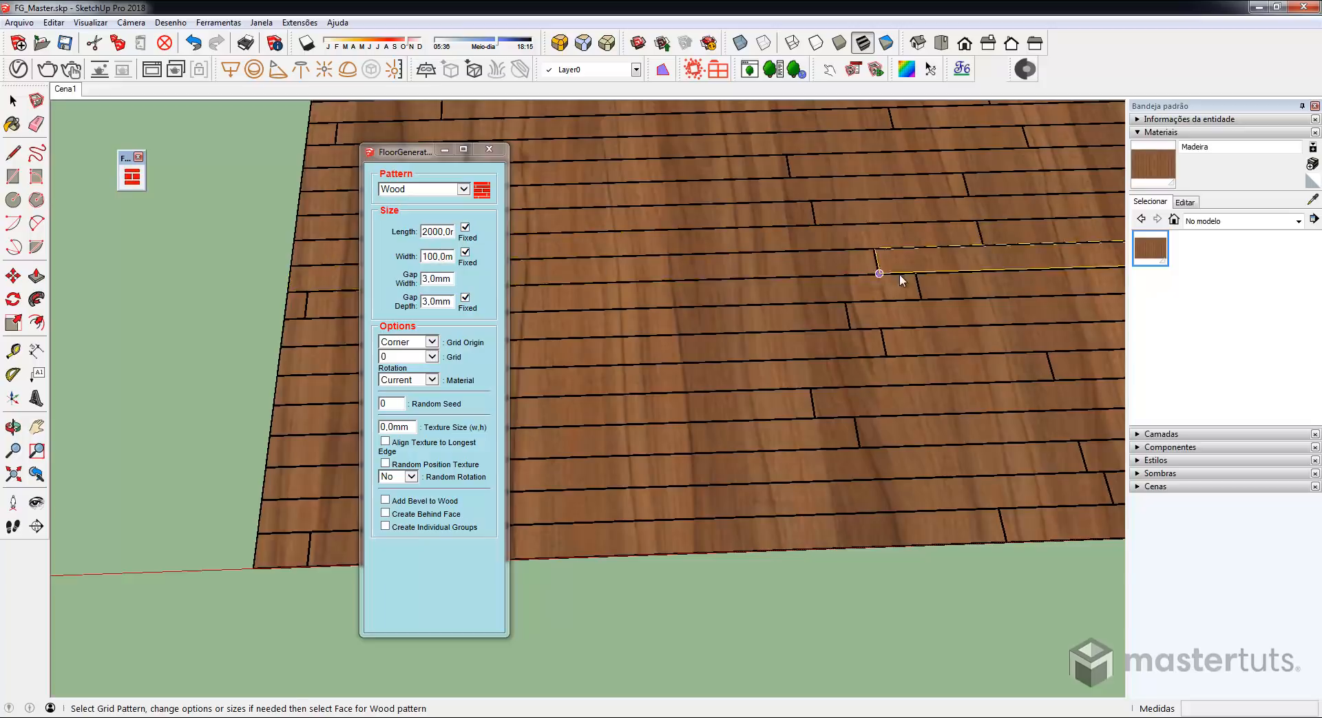
pyautogui.moveTo(899, 274); pyautogui.dragTo(844, 359, button='middle')
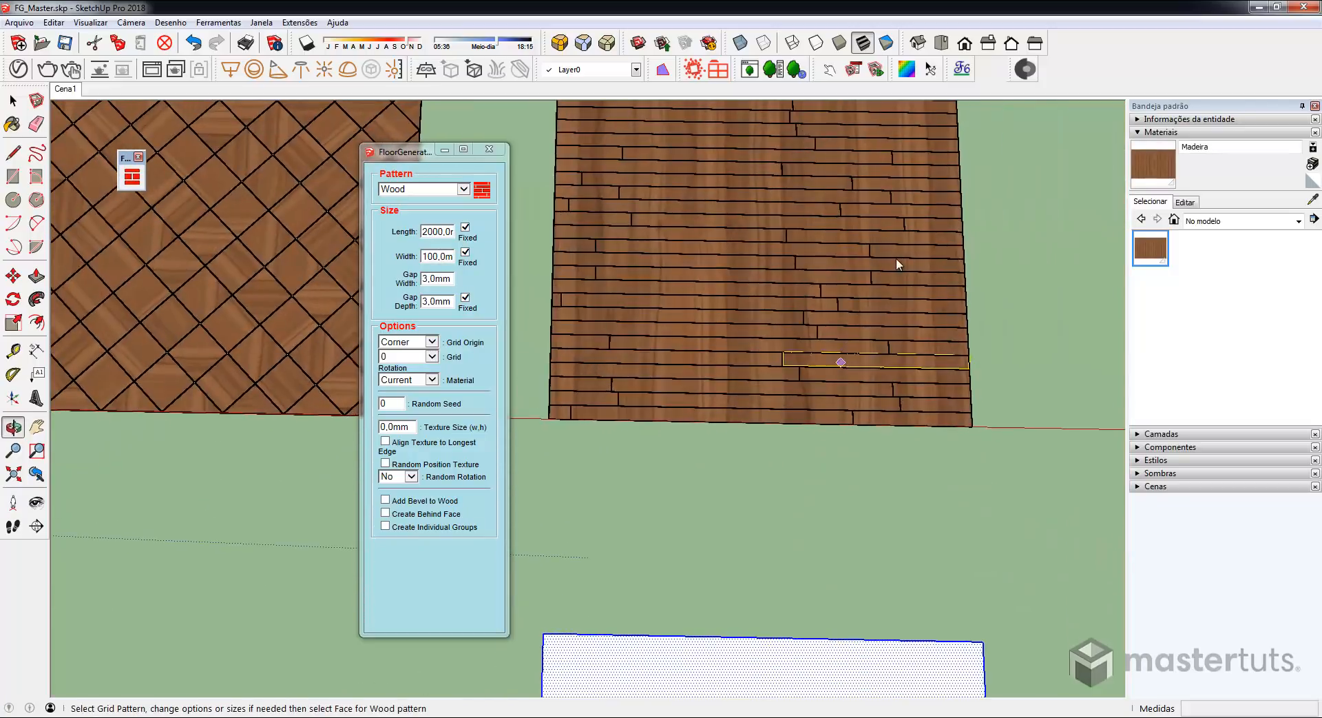
pyautogui.scroll(-2, 772, 310)
pyautogui.scroll(2, 795, 170)
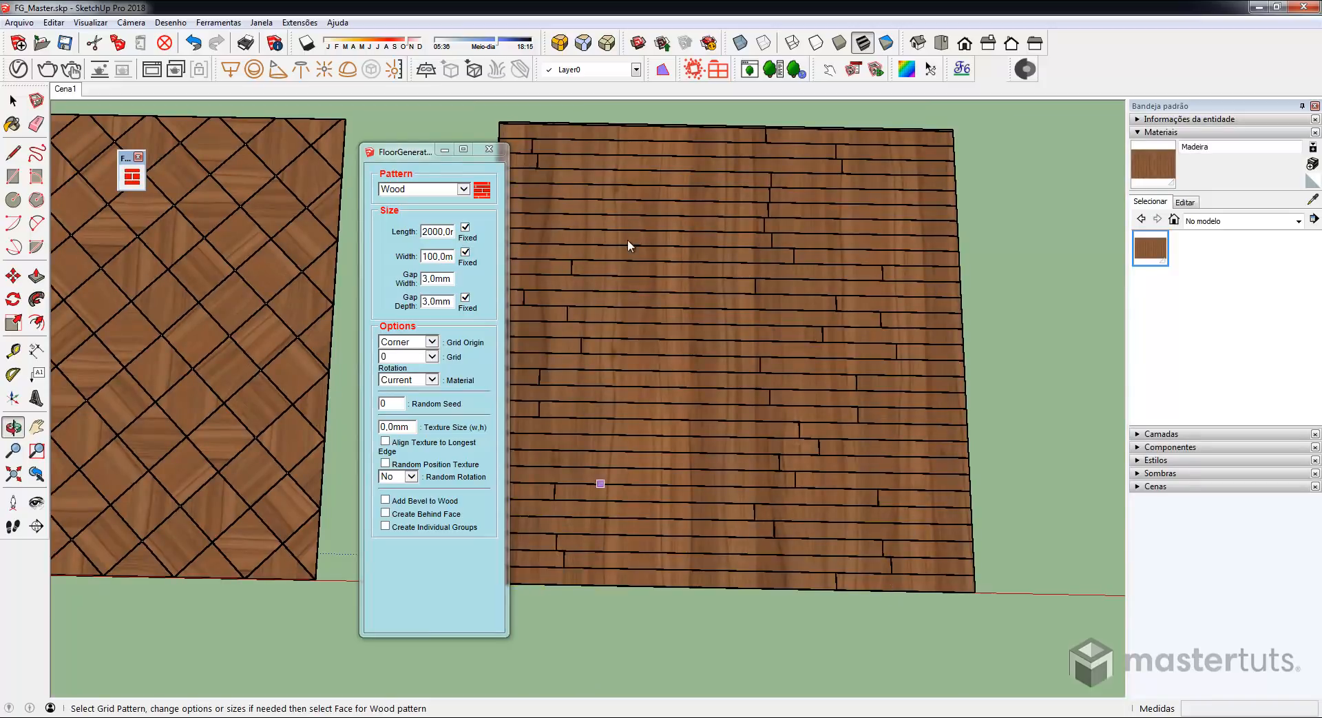
pyautogui.scroll(-1, 680, 272)
pyautogui.moveTo(680, 270)
pyautogui.mouseDown(button='middle')
pyautogui.moveTo(673, 360)
pyautogui.moveTo(682, 299)
pyautogui.moveTo(737, 349)
pyautogui.moveTo(688, 287)
pyautogui.moveTo(658, 276)
pyautogui.mouseUp(button='middle')
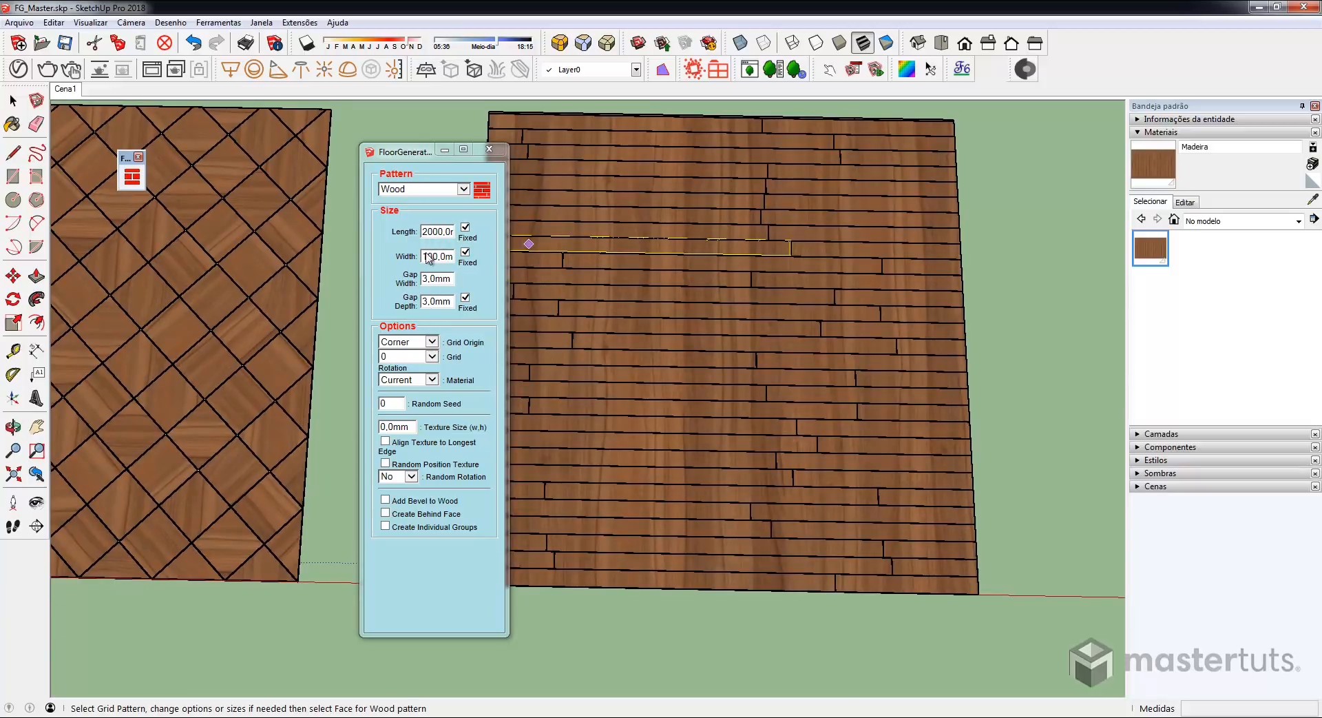
# - Switch to the Tile pattern, set the offset to 20% and generate the floor on the copied square face
pyautogui.click(464, 189)
pyautogui.click(408, 216)
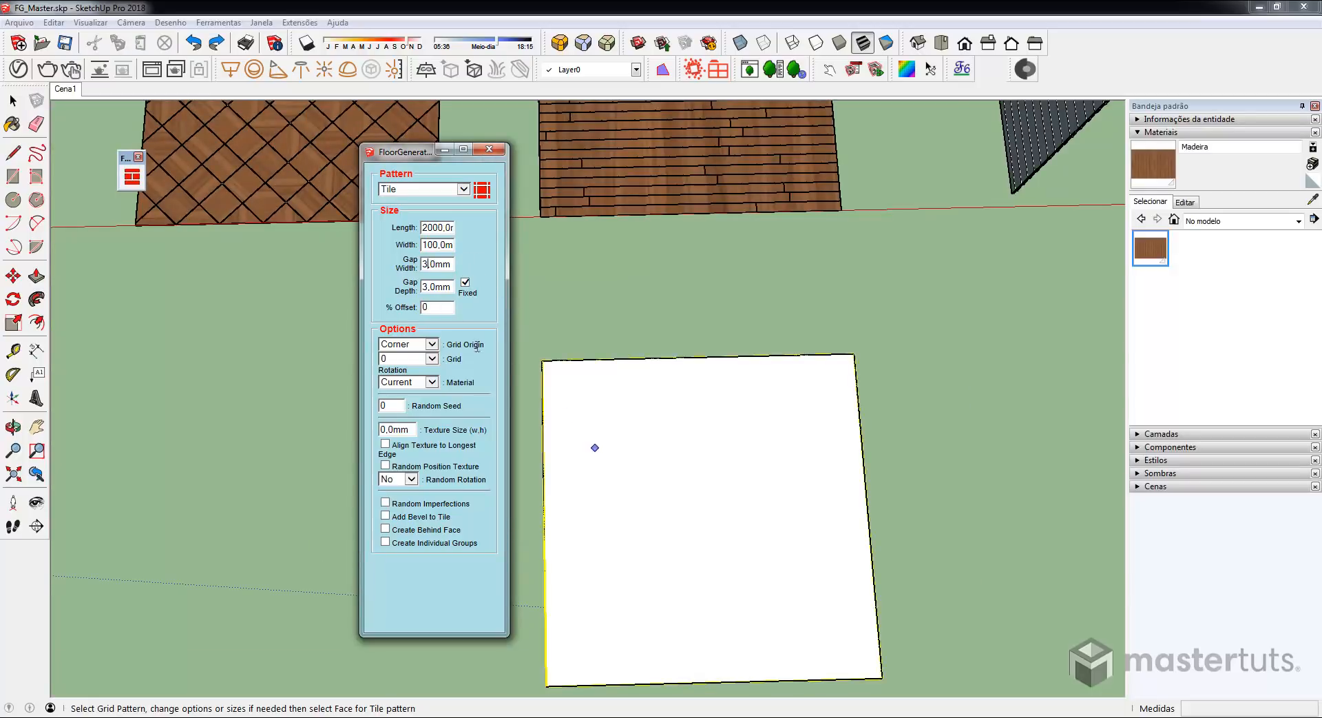
pyautogui.click(433, 307)
pyautogui.click(591, 421)
pyautogui.moveTo(709, 434); pyautogui.dragTo(500, 183, button='middle')
pyautogui.scroll(5, 726, 515)
pyautogui.scroll(3, 722, 458)
pyautogui.scroll(-5, 696, 436)
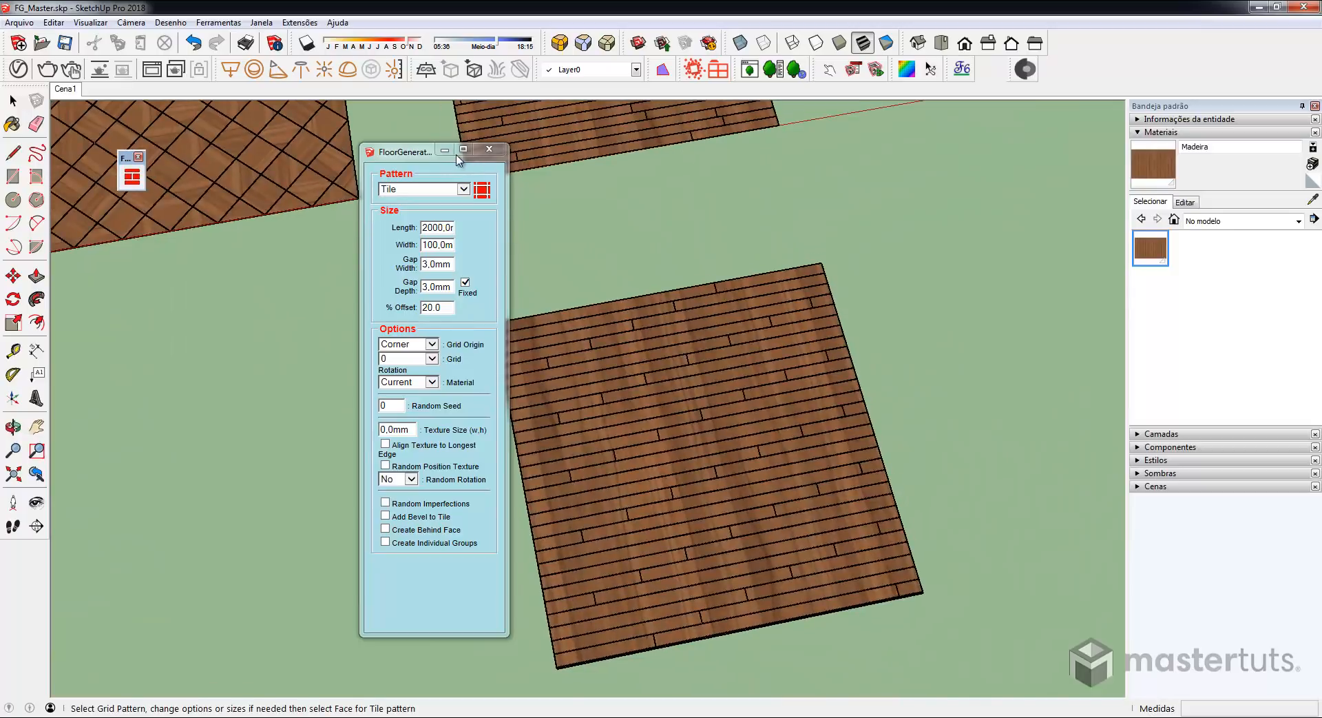
pyautogui.moveTo(747, 424); pyautogui.dragTo(606, 324, button='middle')
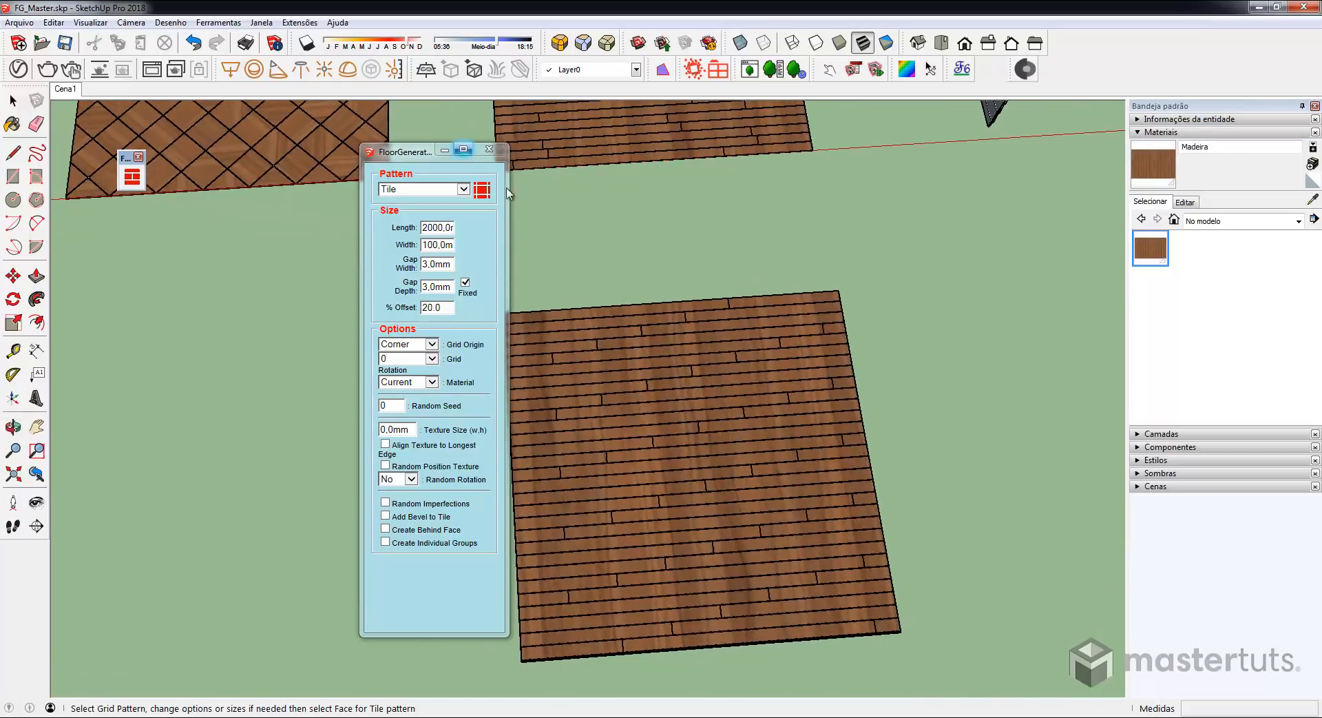
# - Put the FloorGenerator dialog away, open the new floor group for editing and select a plank face along its front edge
pyautogui.click(445, 149)
pyautogui.moveTo(751, 385); pyautogui.dragTo(647, 493, button='middle')
pyautogui.scroll(3, 627, 507)
pyautogui.press('space')
pyautogui.doubleClick(597, 525)
pyautogui.doubleClick(597, 525)
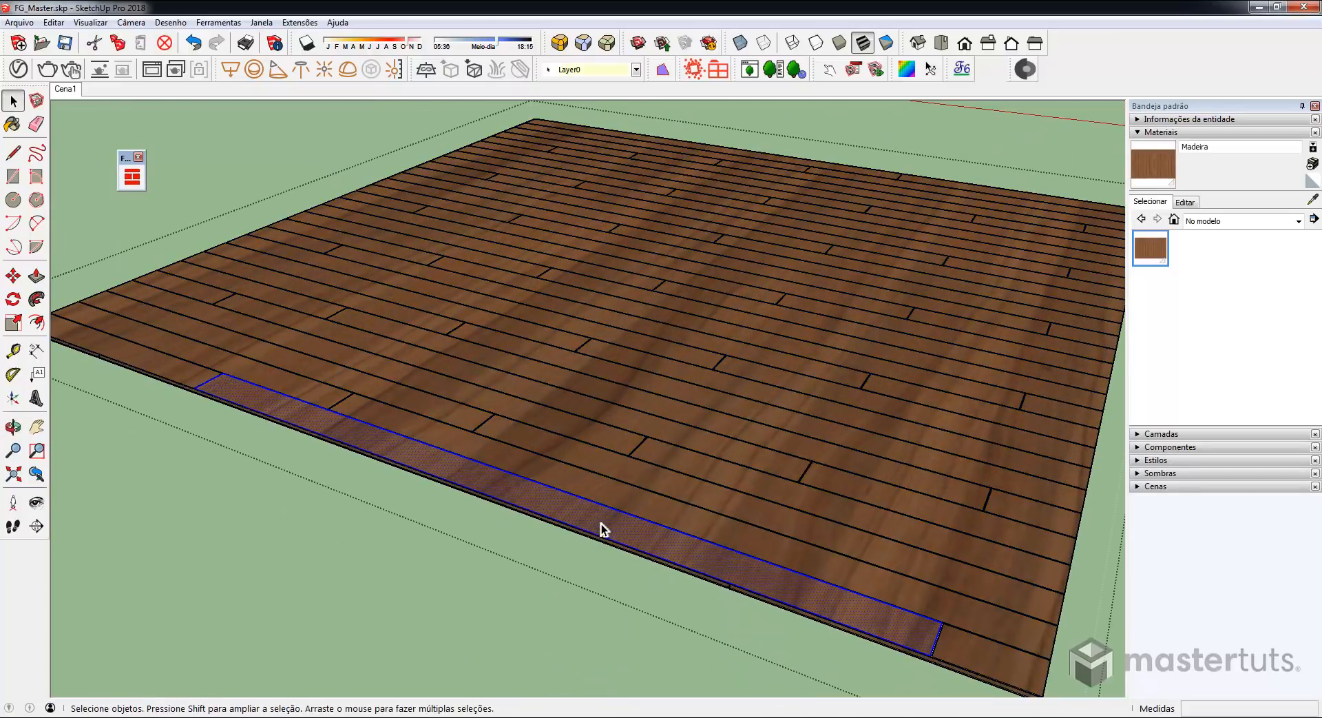
pyautogui.scroll(-3, 602, 527)
# - Rotate the selected plank's texture by 90 degrees in texture position mode and finish the adjustment
pyautogui.rightClick(593, 512)
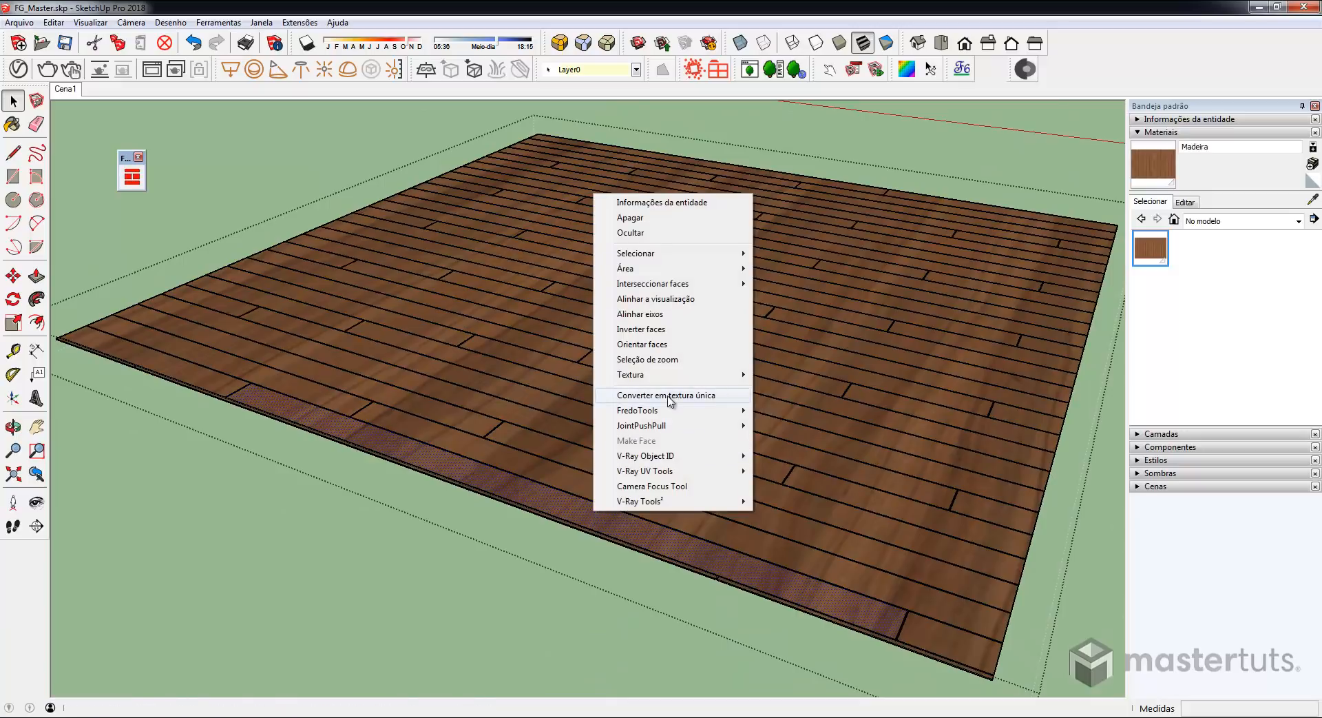
pyautogui.moveTo(696, 375)
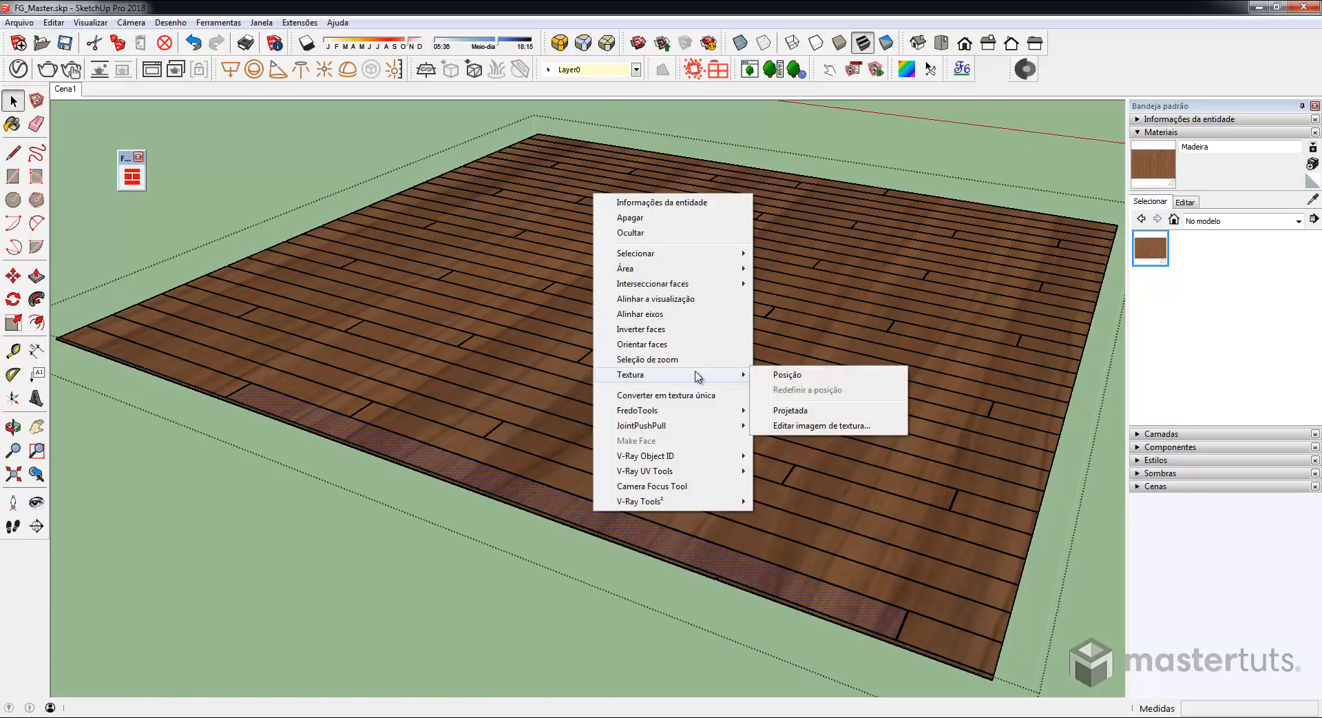
pyautogui.click(787, 376)
pyautogui.rightClick(607, 531)
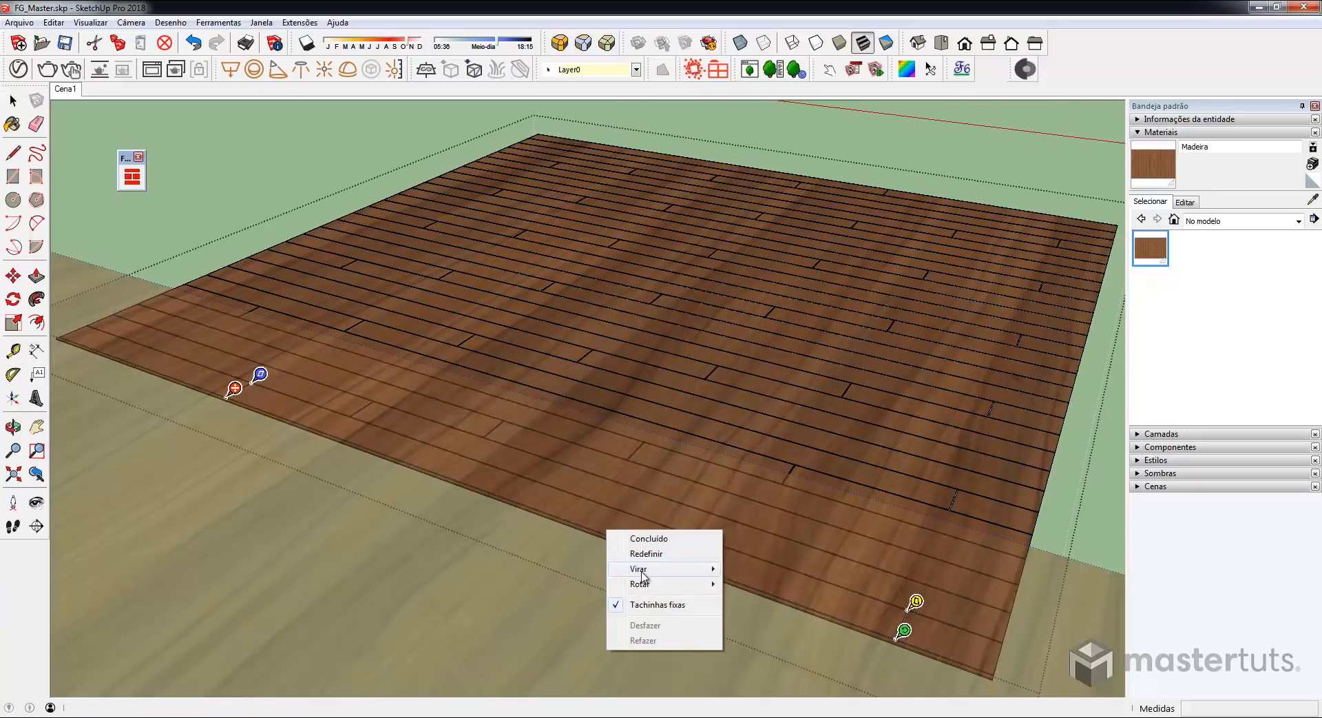
pyautogui.moveTo(651, 584)
pyautogui.click(734, 585)
pyautogui.rightClick(674, 547)
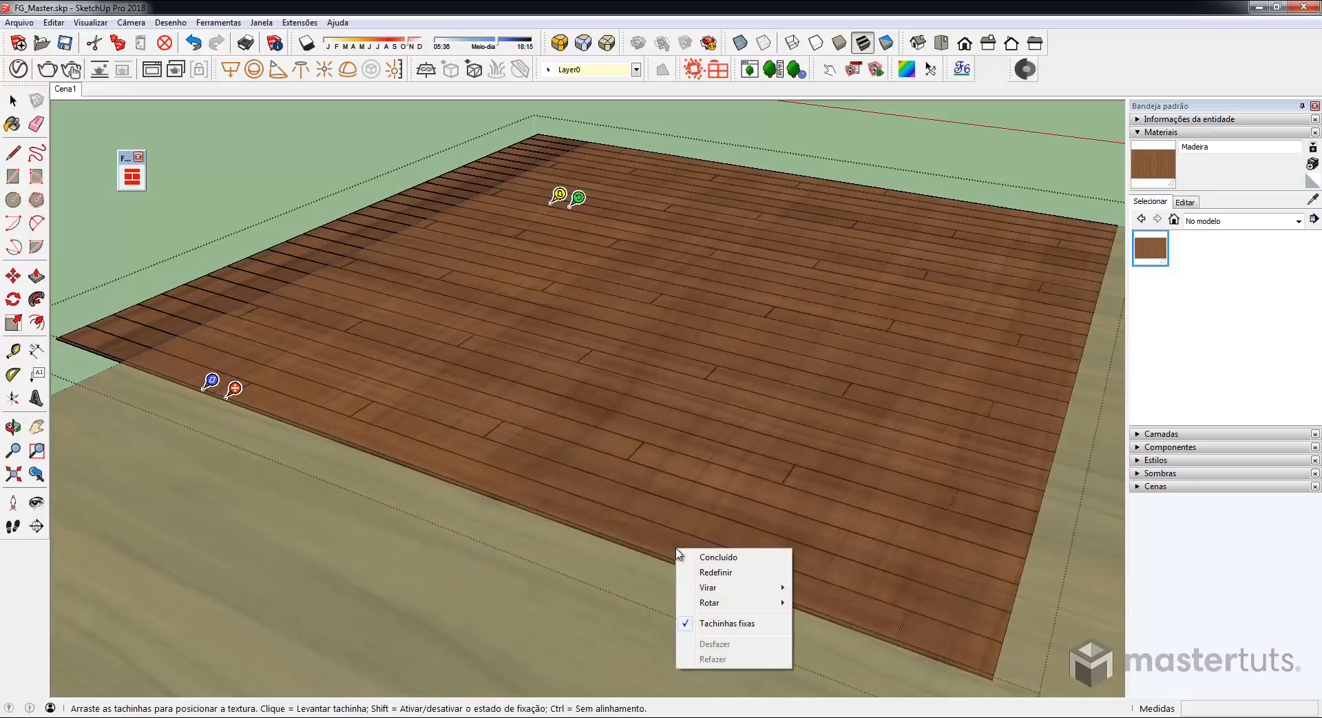
pyautogui.click(717, 555)
# - Sample the rotated plank's texture, paint it onto all matching planks at once and leave the floor group
pyautogui.press('b')
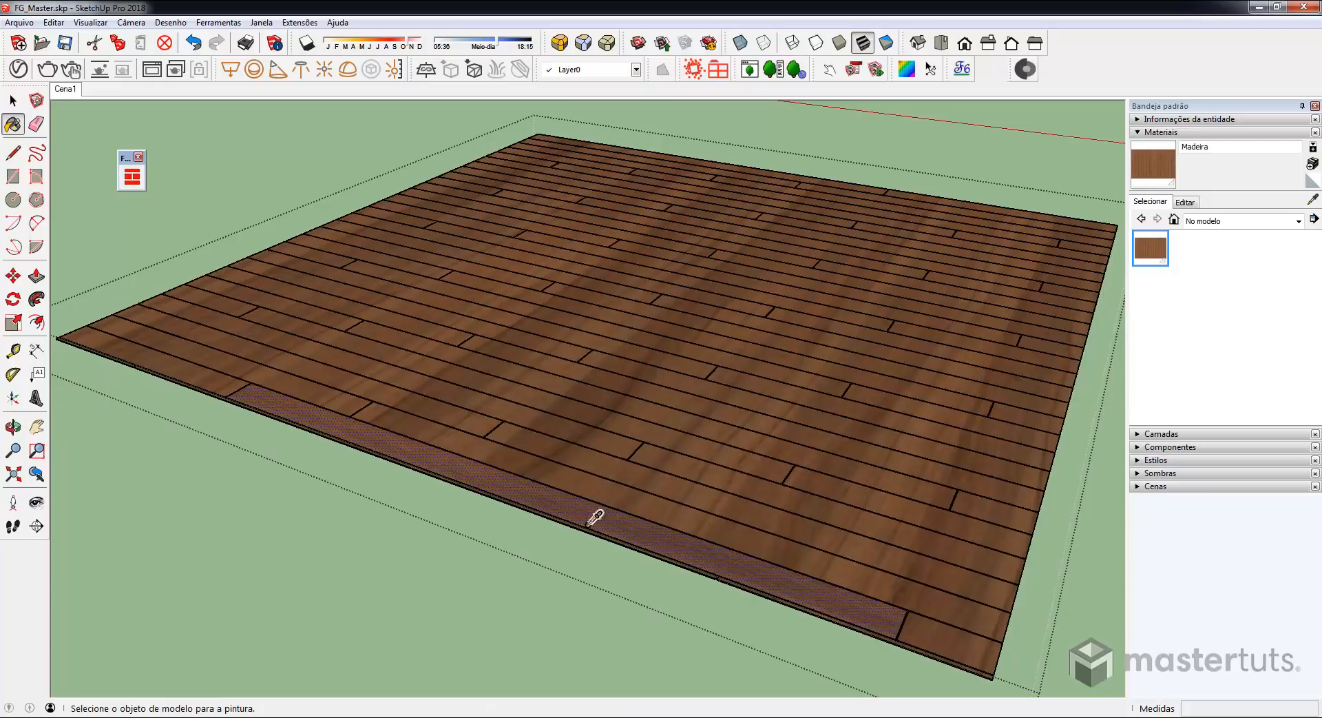
pyautogui.keyDown('alt'); pyautogui.click(570, 505); pyautogui.keyUp('alt')
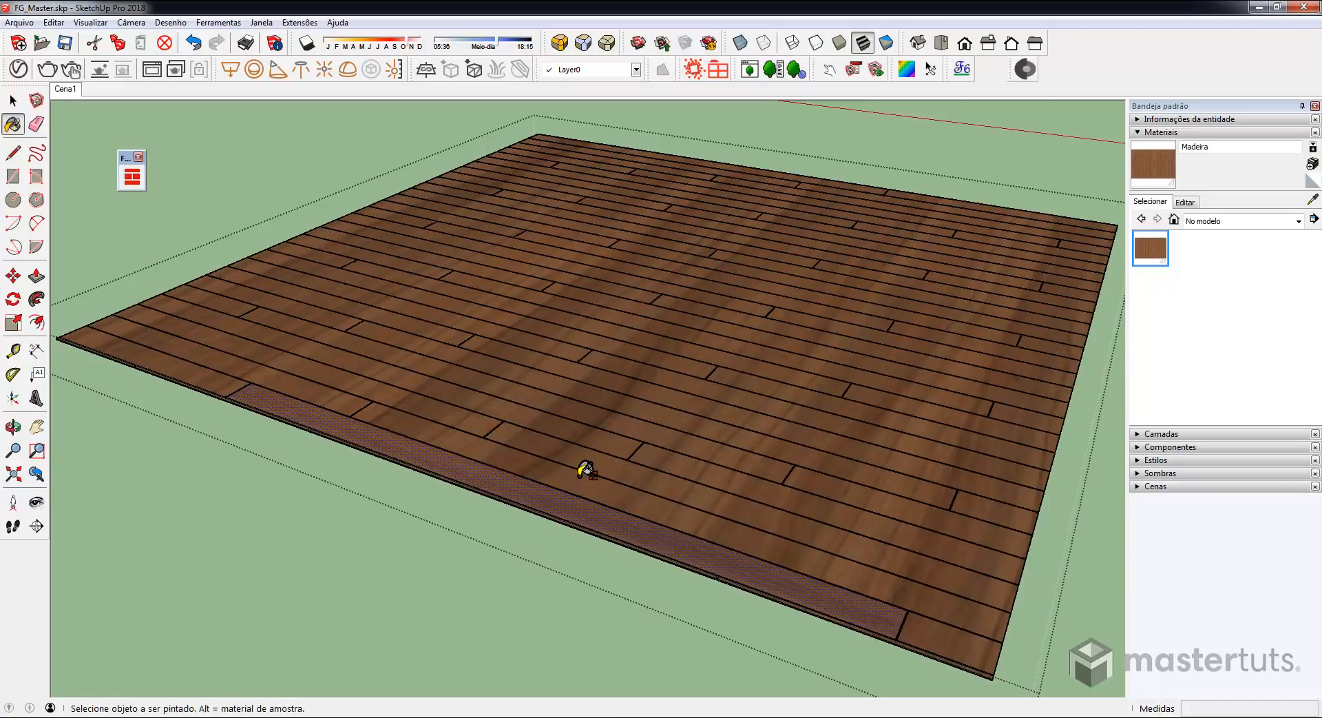
pyautogui.press('shift')
pyautogui.keyDown('shift'); pyautogui.click(582, 474); pyautogui.keyUp('shift')
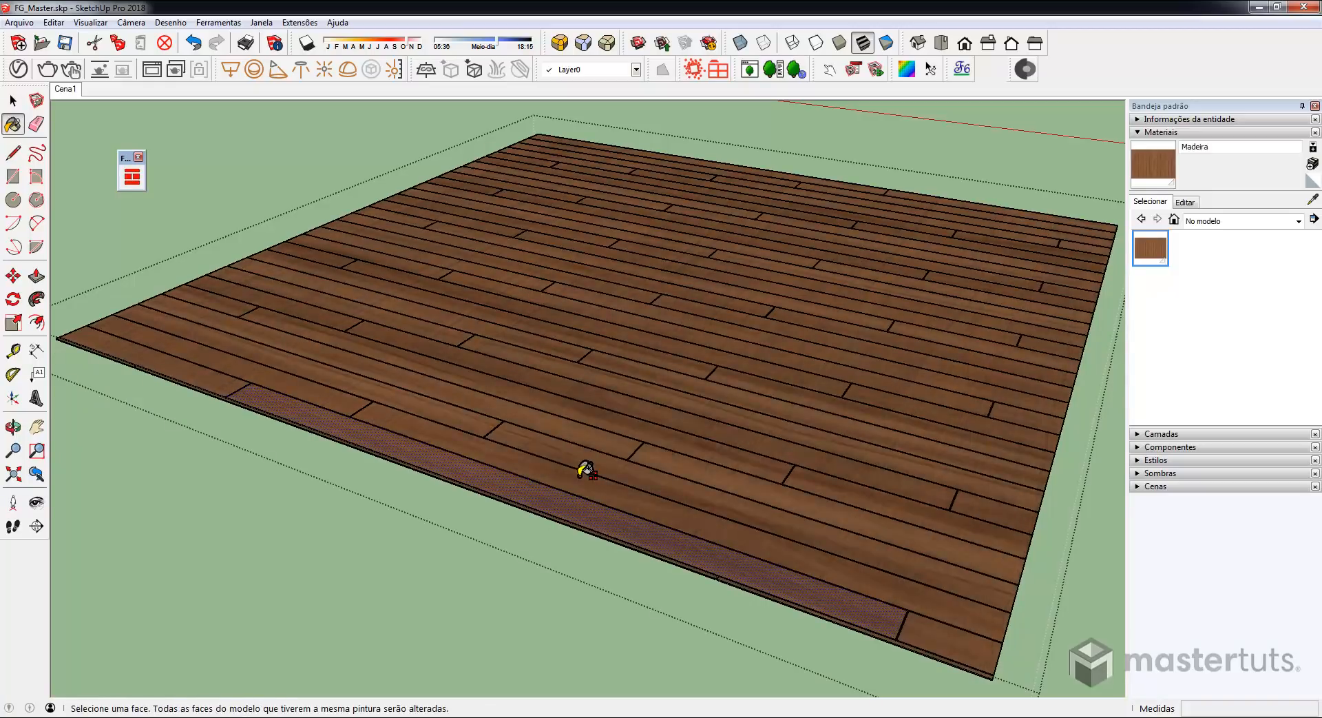
pyautogui.press('space')
pyautogui.click(502, 556)
# - Inspect the wood grain direction and the regularly offset joints across the repainted floor
pyautogui.moveTo(594, 476); pyautogui.dragTo(608, 518, button='middle')
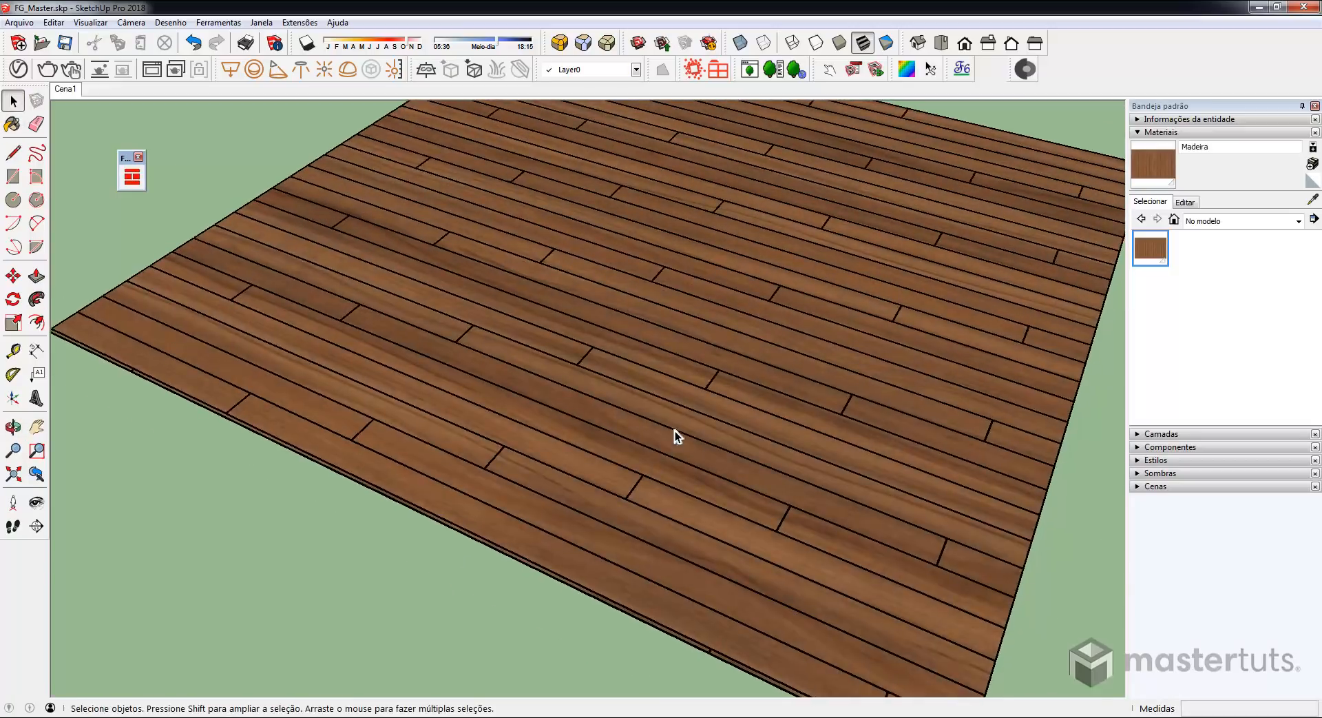
pyautogui.scroll(6, 727, 253)
pyautogui.moveTo(728, 253); pyautogui.dragTo(724, 236, button='middle')
pyautogui.moveTo(719, 135)
pyautogui.mouseDown(button='middle')
pyautogui.moveTo(659, 362)
pyautogui.moveTo(588, 365)
pyautogui.moveTo(584, 332)
pyautogui.moveTo(620, 363)
pyautogui.moveTo(618, 441)
pyautogui.mouseUp(button='middle')
pyautogui.scroll(-4, 667, 295)
pyautogui.scroll(1, 584, 332)
pyautogui.scroll(-6, 619, 441)
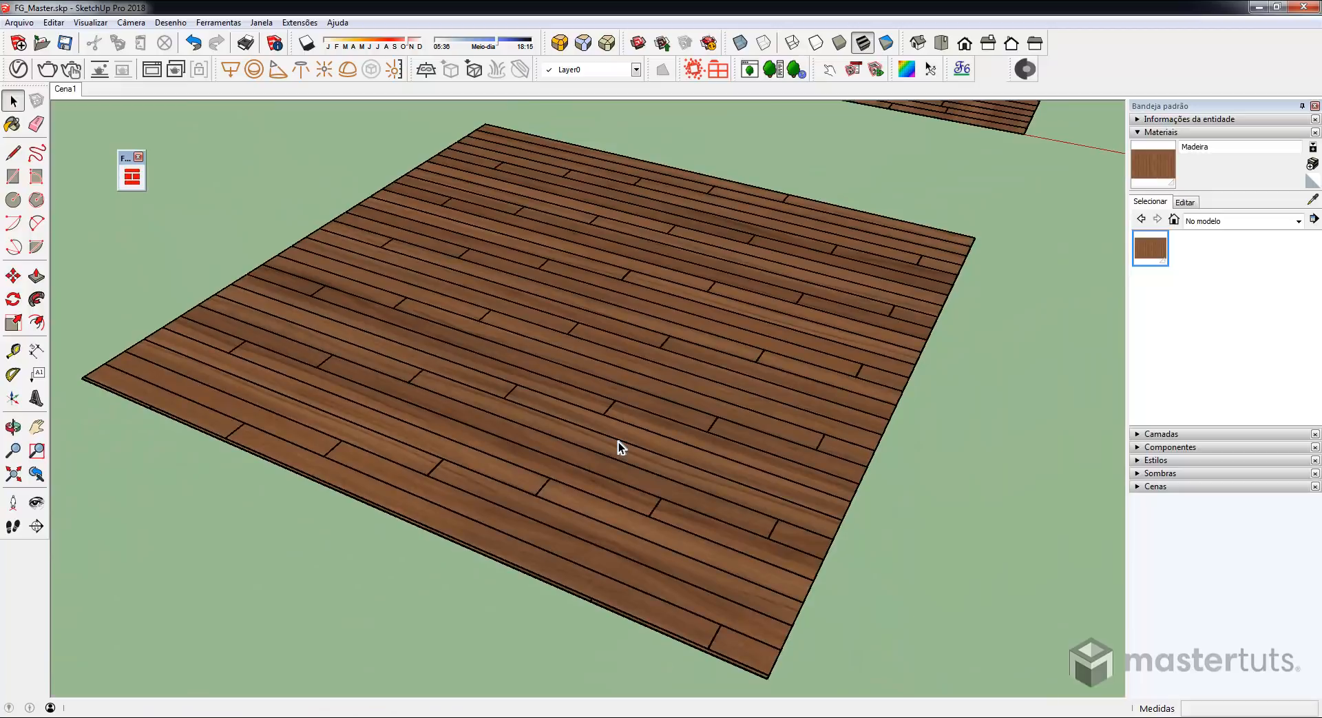
pyautogui.moveTo(619, 441); pyautogui.dragTo(720, 438, button='middle')
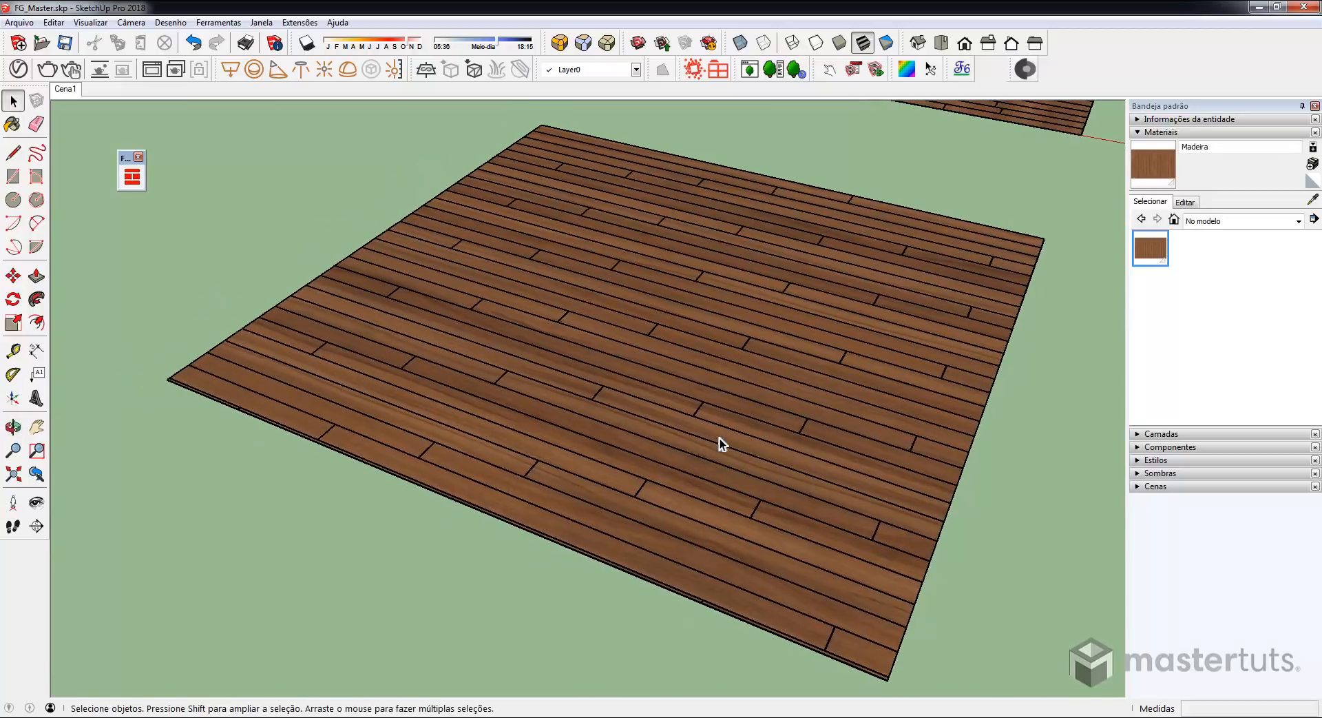